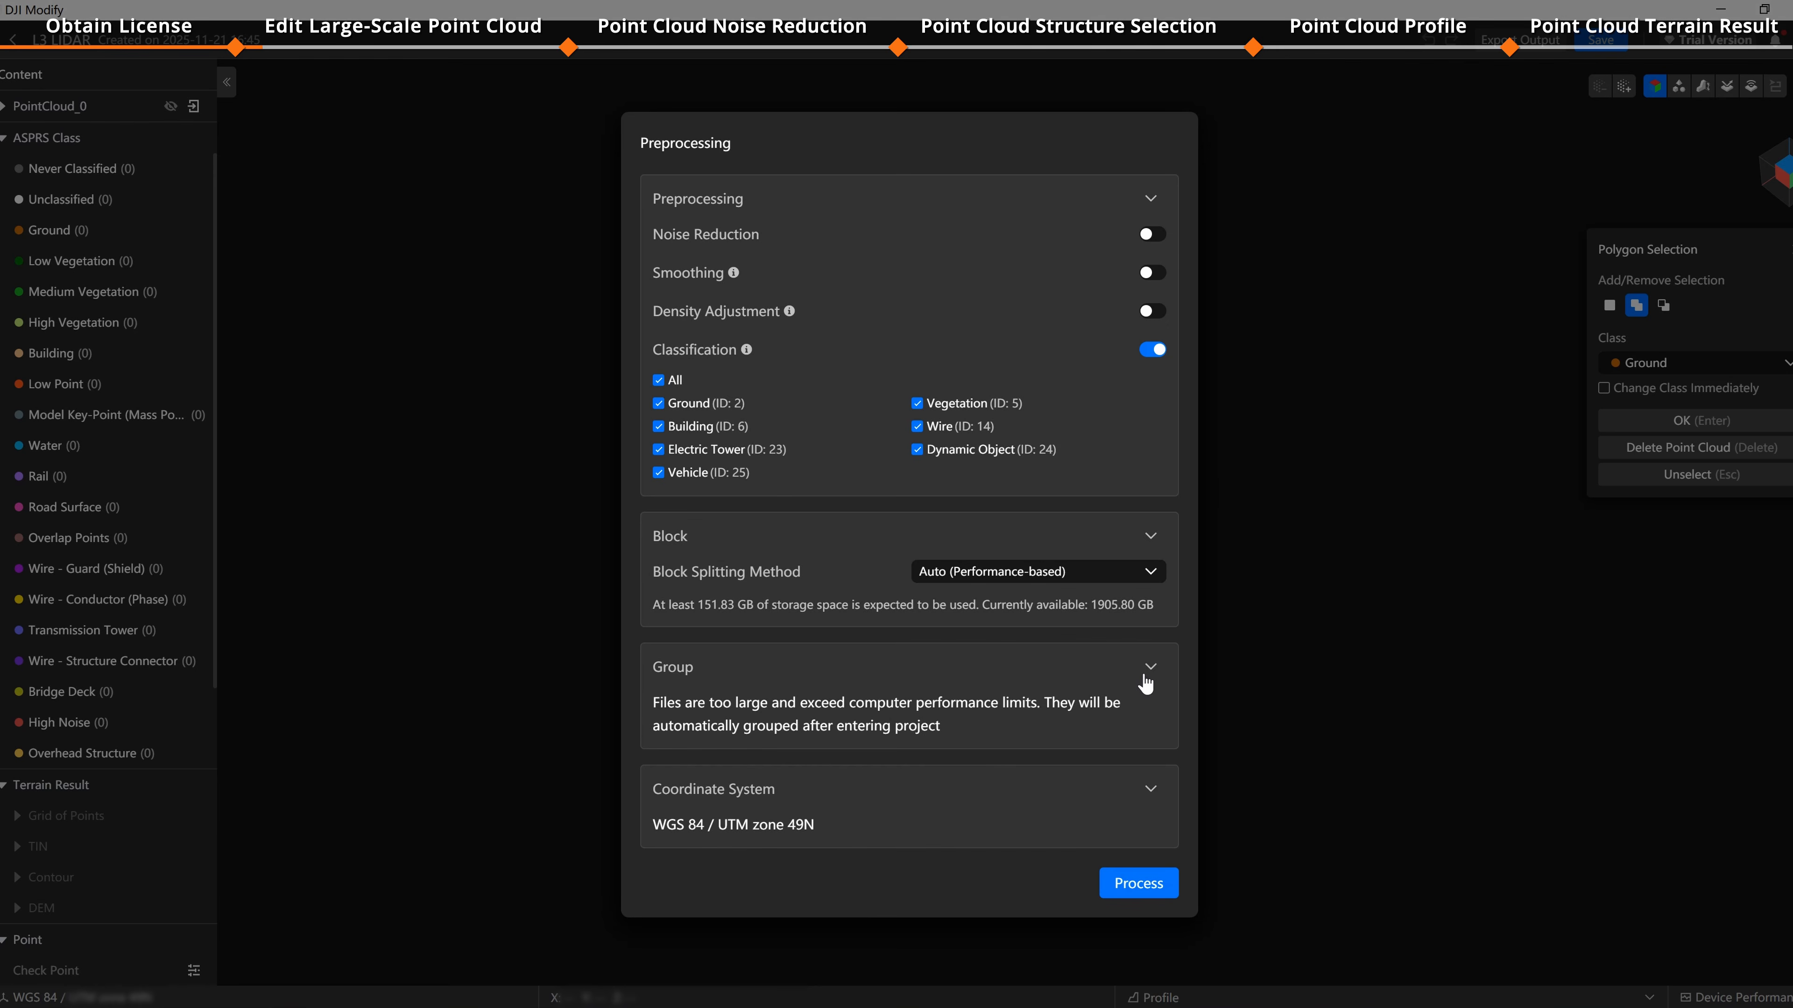
Step: Toggle noise reduction, smoothing and density adjustment in the preprocessing settings and start processing
{"action": "left_click", "coordinate": [1152, 237]}
{"action": "left_click", "coordinate": [1156, 276]}
{"action": "left_click", "coordinate": [1152, 312]}
{"action": "left_click", "coordinate": [1152, 220]}
{"action": "left_click", "coordinate": [1153, 259]}
{"action": "left_click", "coordinate": [1153, 298]}
{"action": "left_click", "coordinate": [1139, 883]}
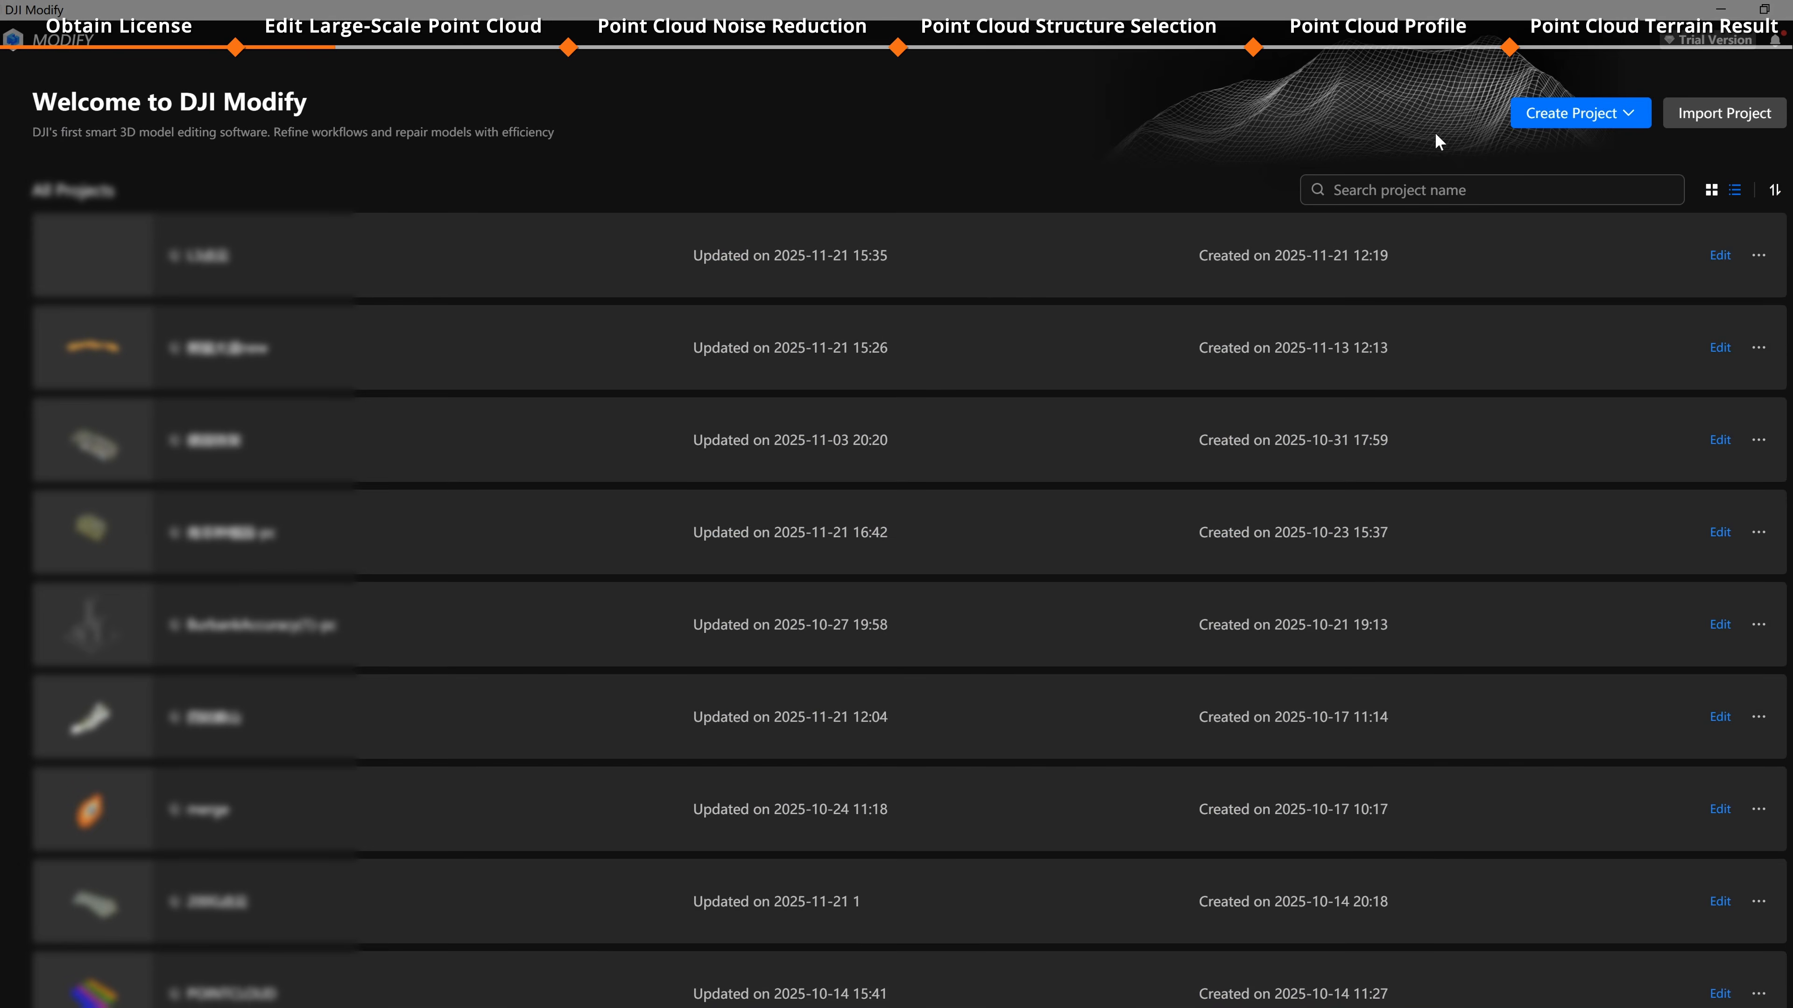
Step: Create a new point cloud project named L3 LIDAR
{"action": "left_click", "coordinate": [1574, 113]}
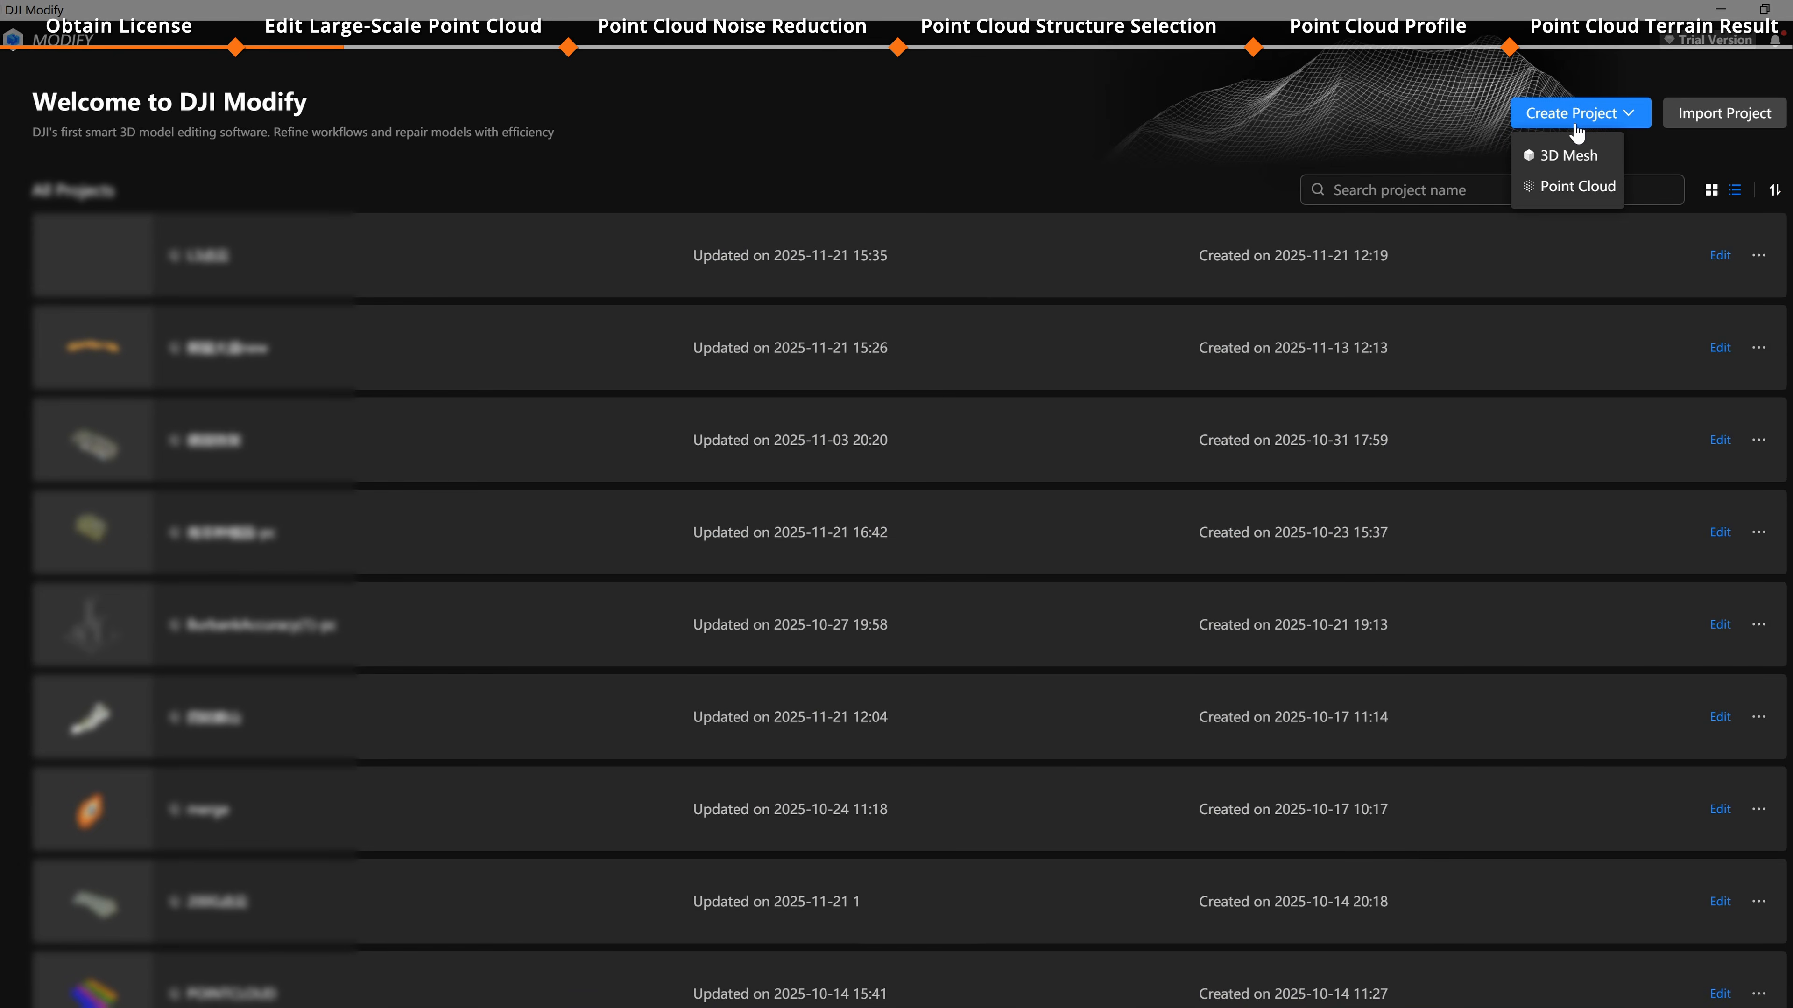
{"action": "left_click", "coordinate": [1576, 186]}
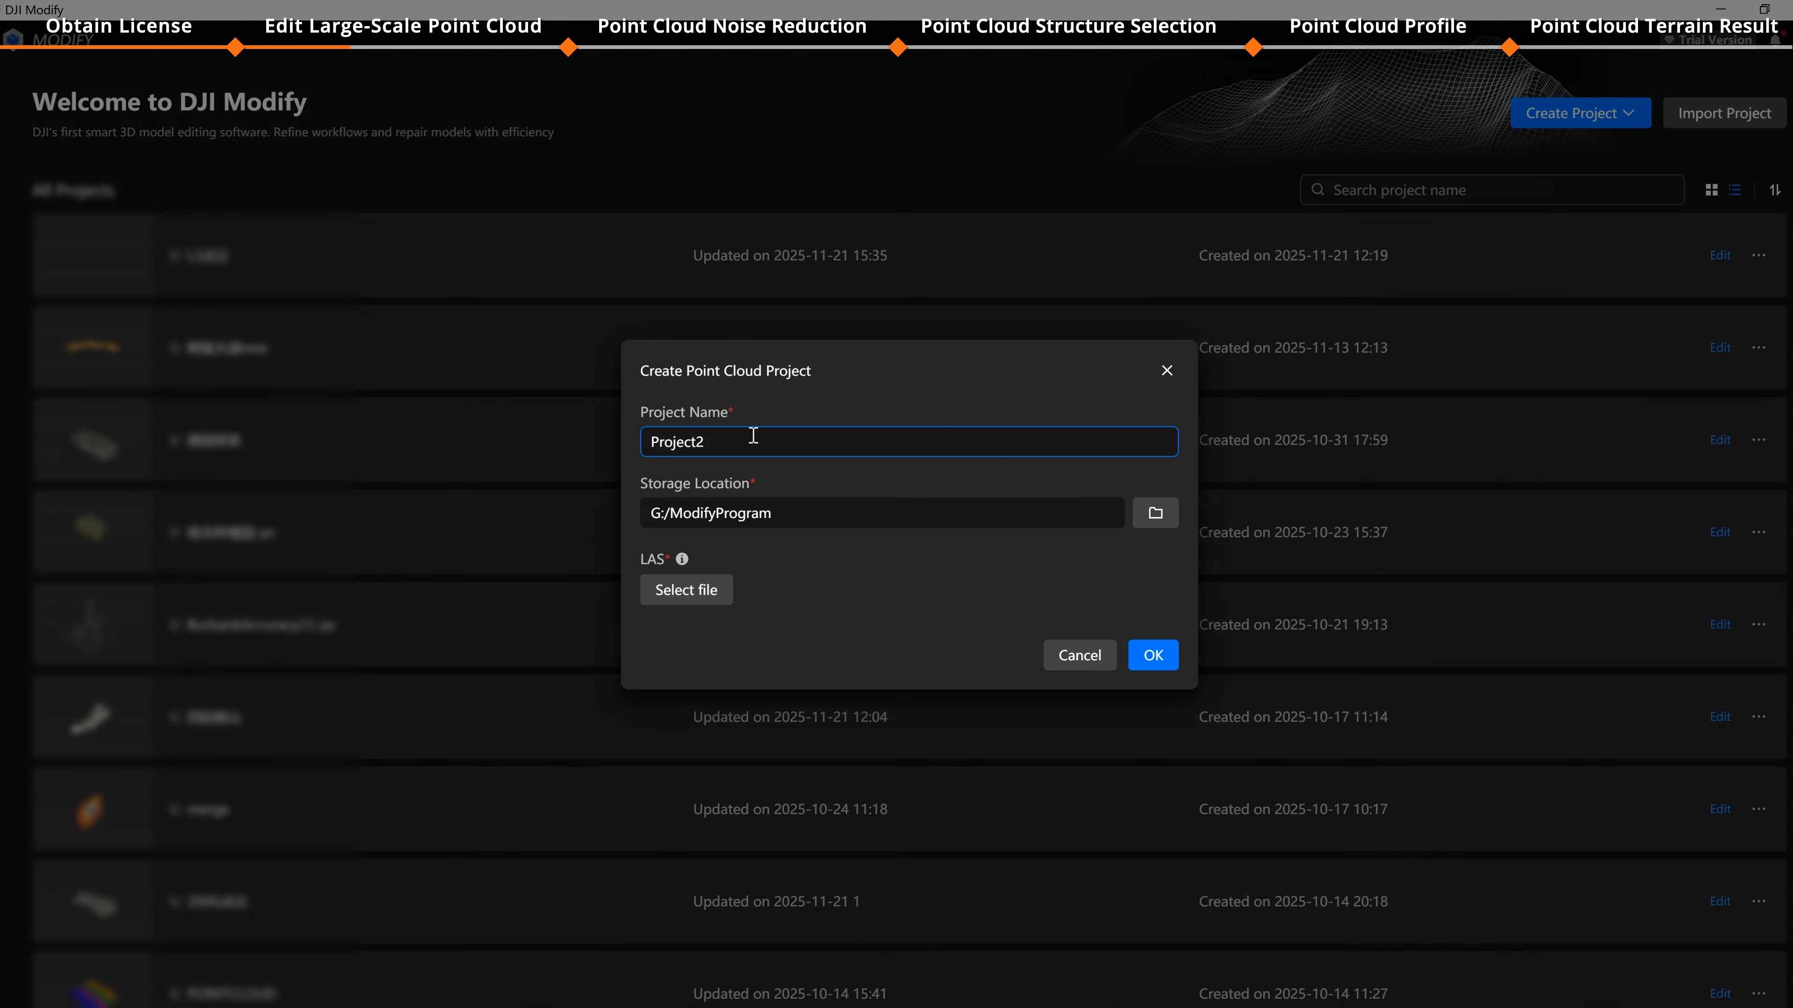
{"action": "left_click_drag", "start_coordinate": [753, 435], "coordinate": [535, 463]}
{"action": "type", "text": "L"}
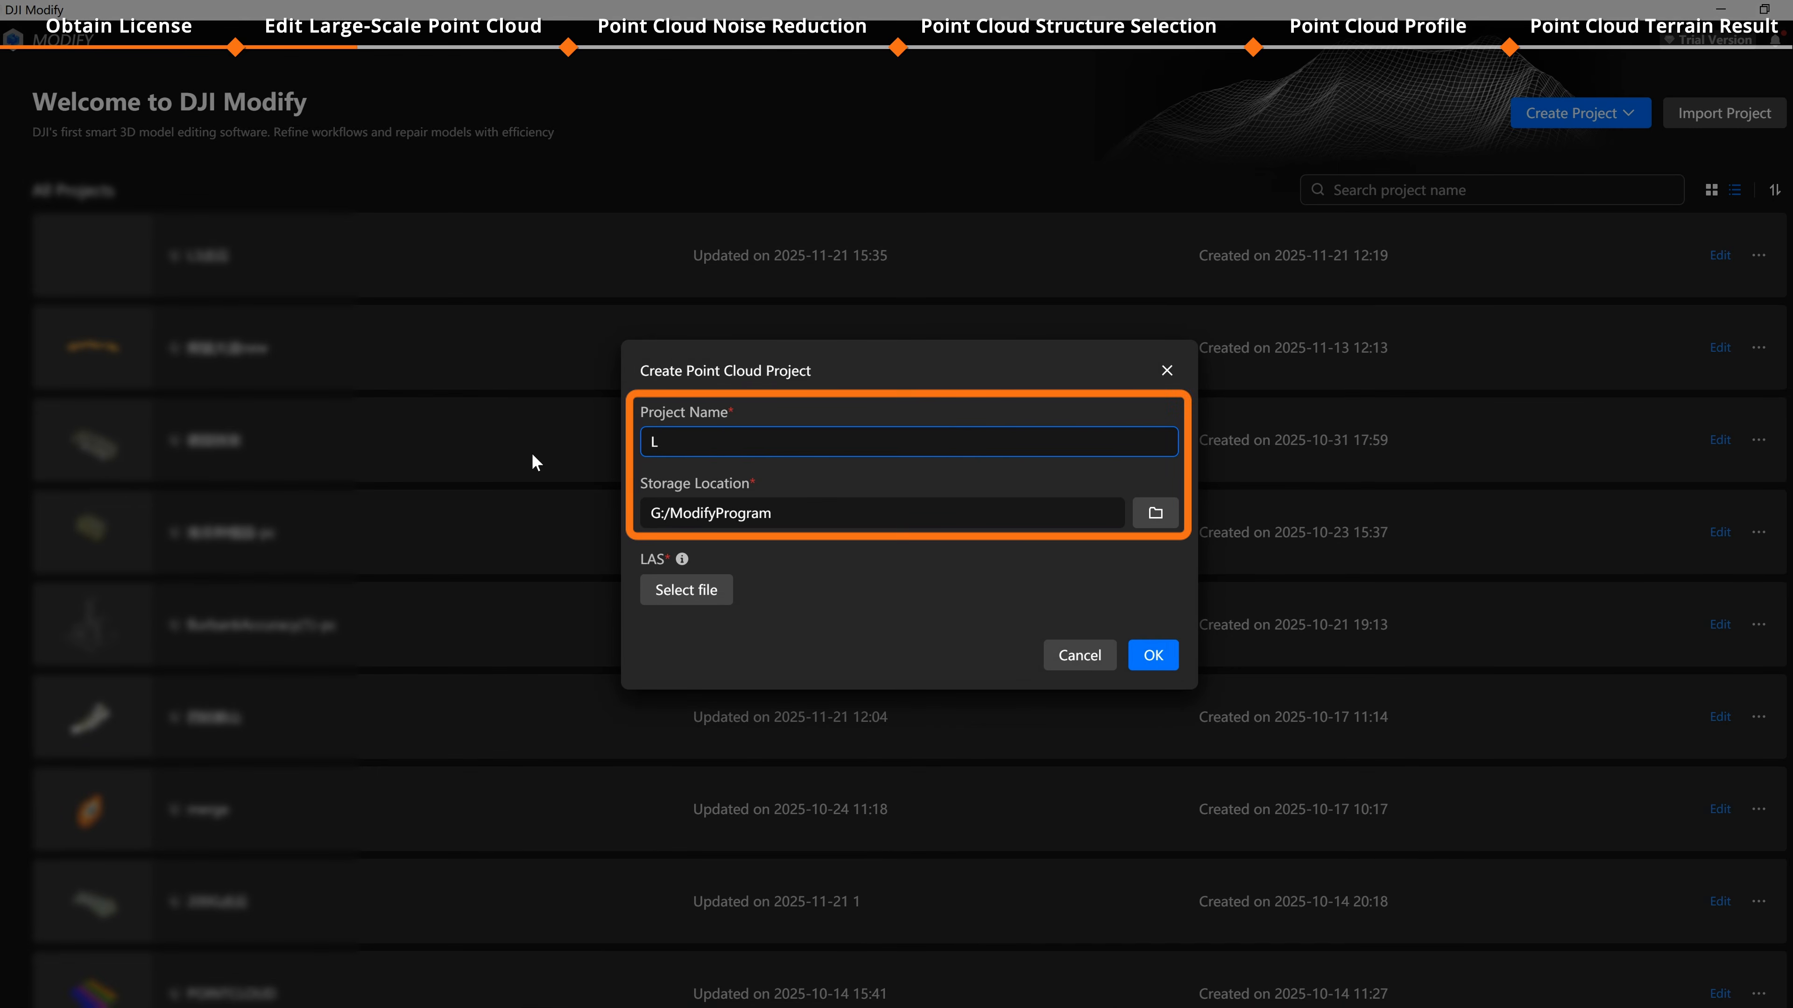
{"action": "type", "text": "3 LIDAR"}
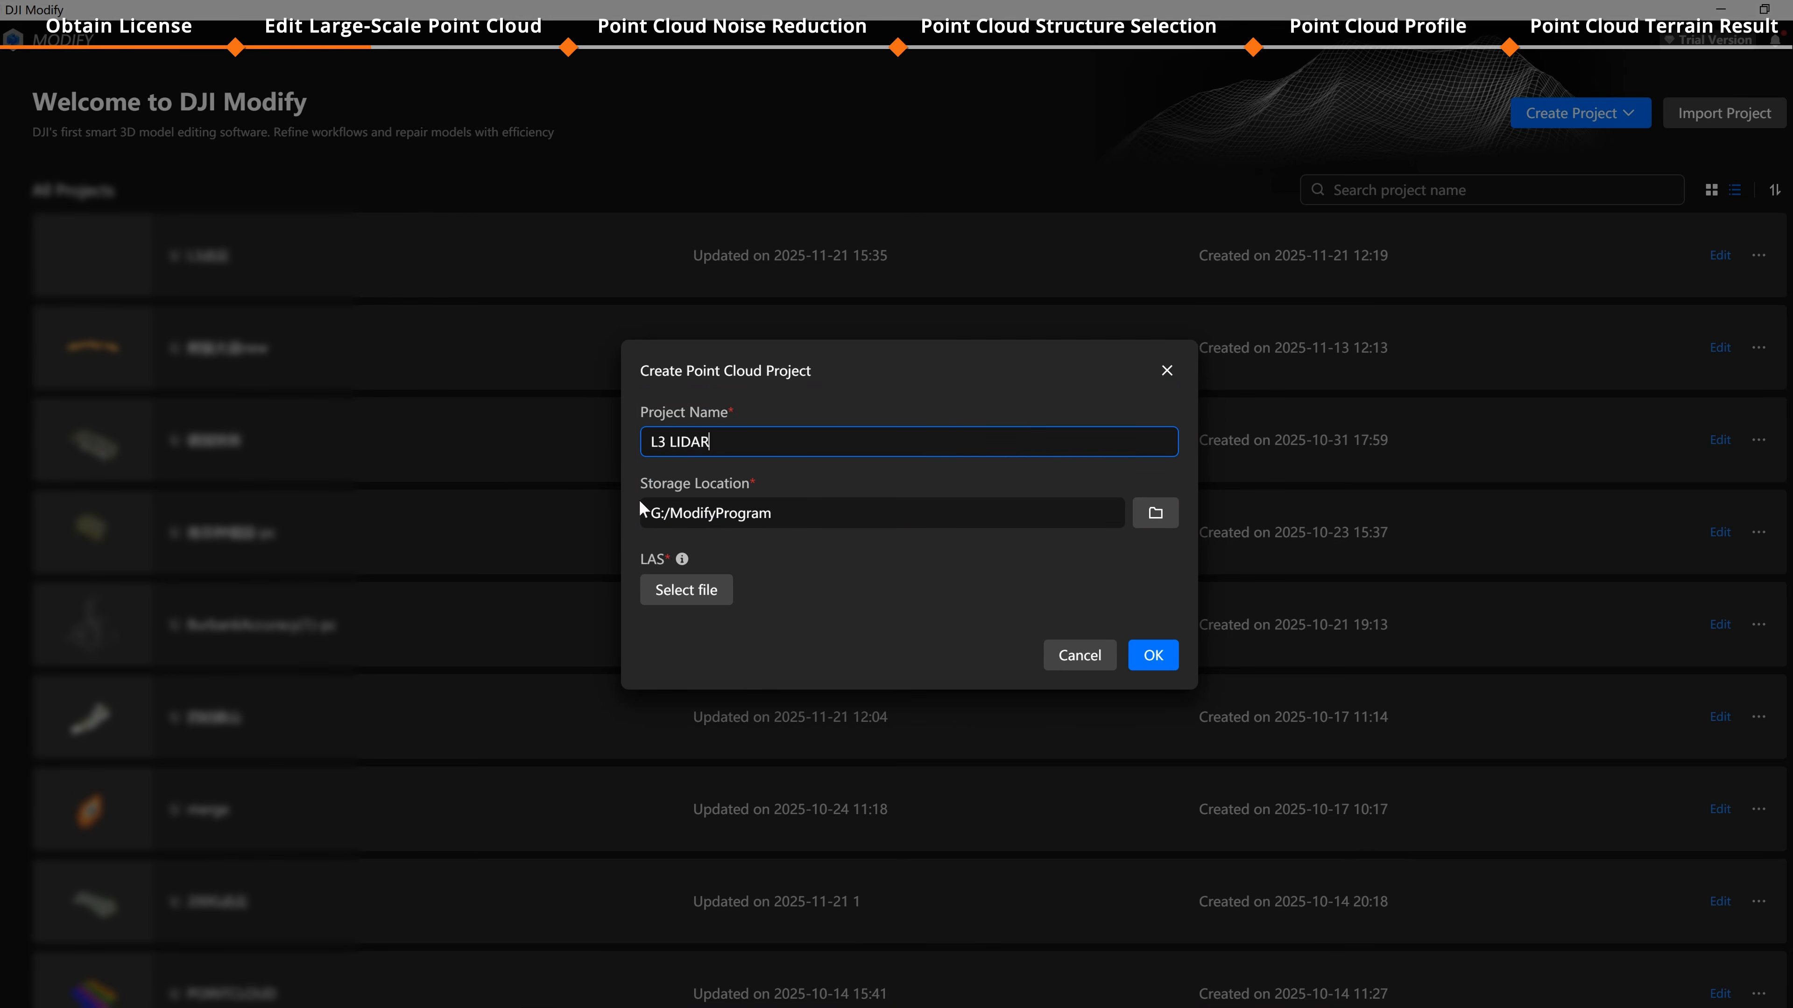
Step: Import all LAS files from the terra_las folder into the project and start preprocessing
{"action": "left_click", "coordinate": [705, 592]}
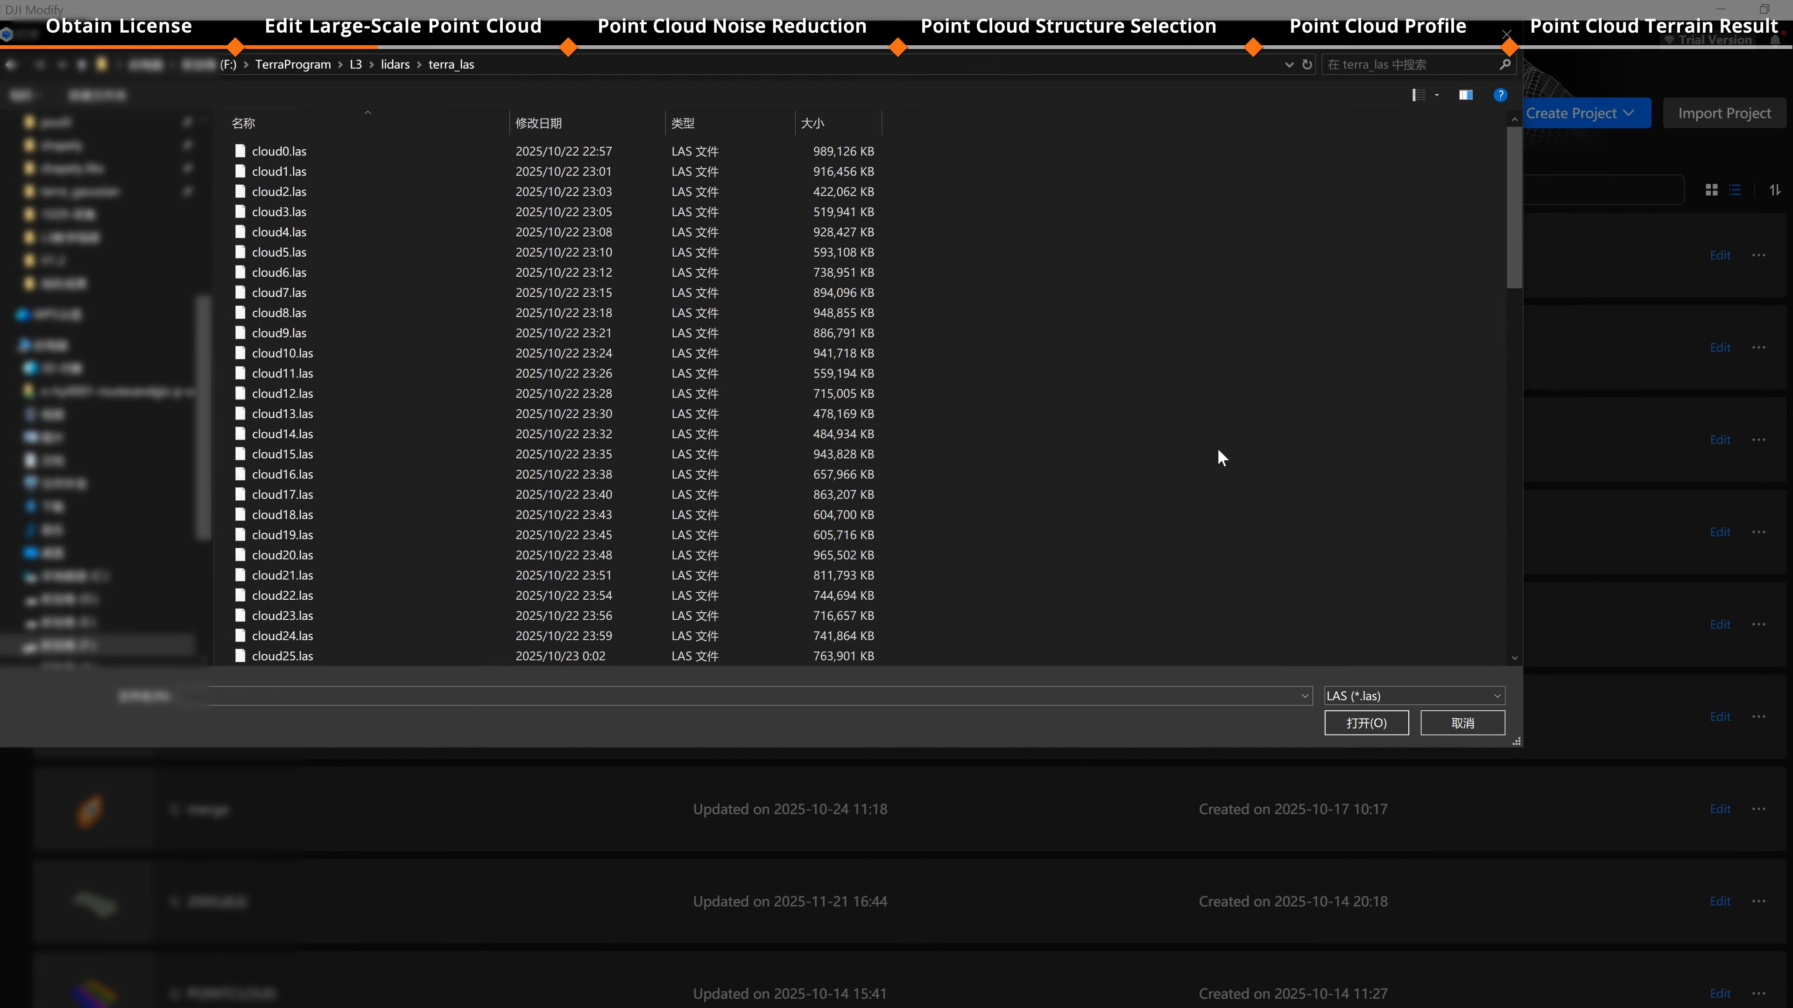
{"action": "key", "text": "ctrl+a"}
{"action": "left_click", "coordinate": [1366, 722]}
{"action": "left_click", "coordinate": [1147, 811]}
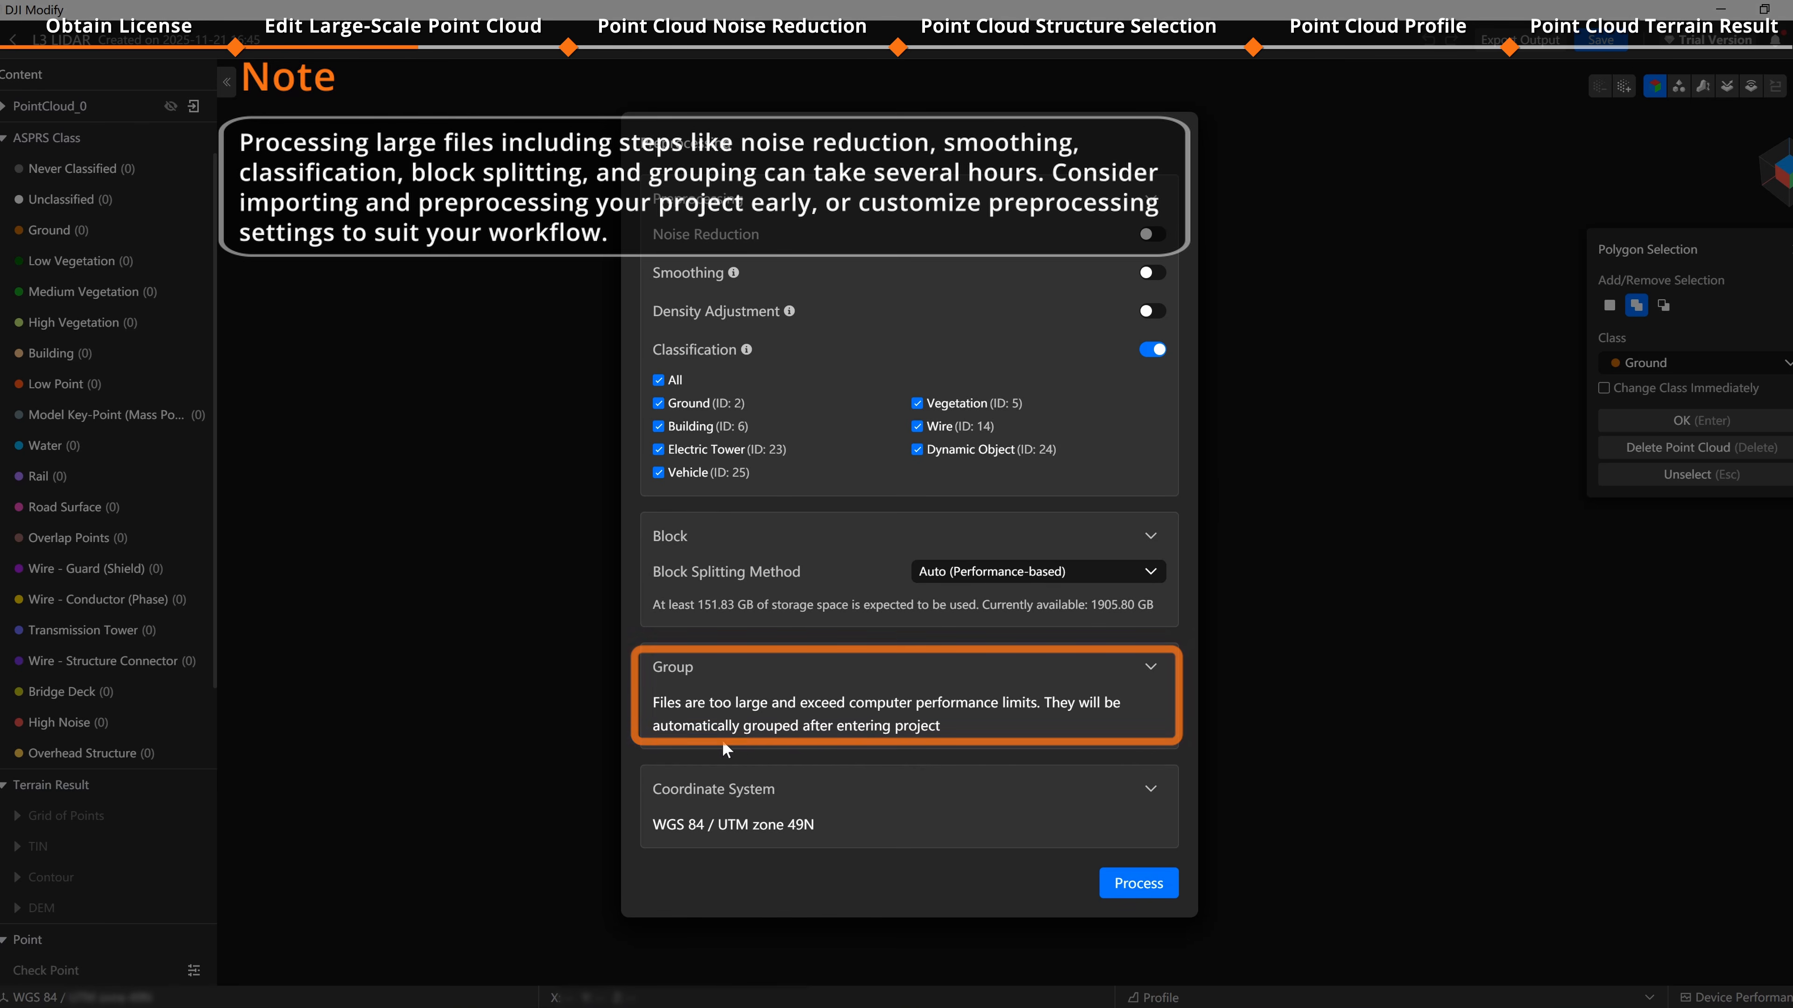
{"action": "left_click", "coordinate": [1159, 896]}
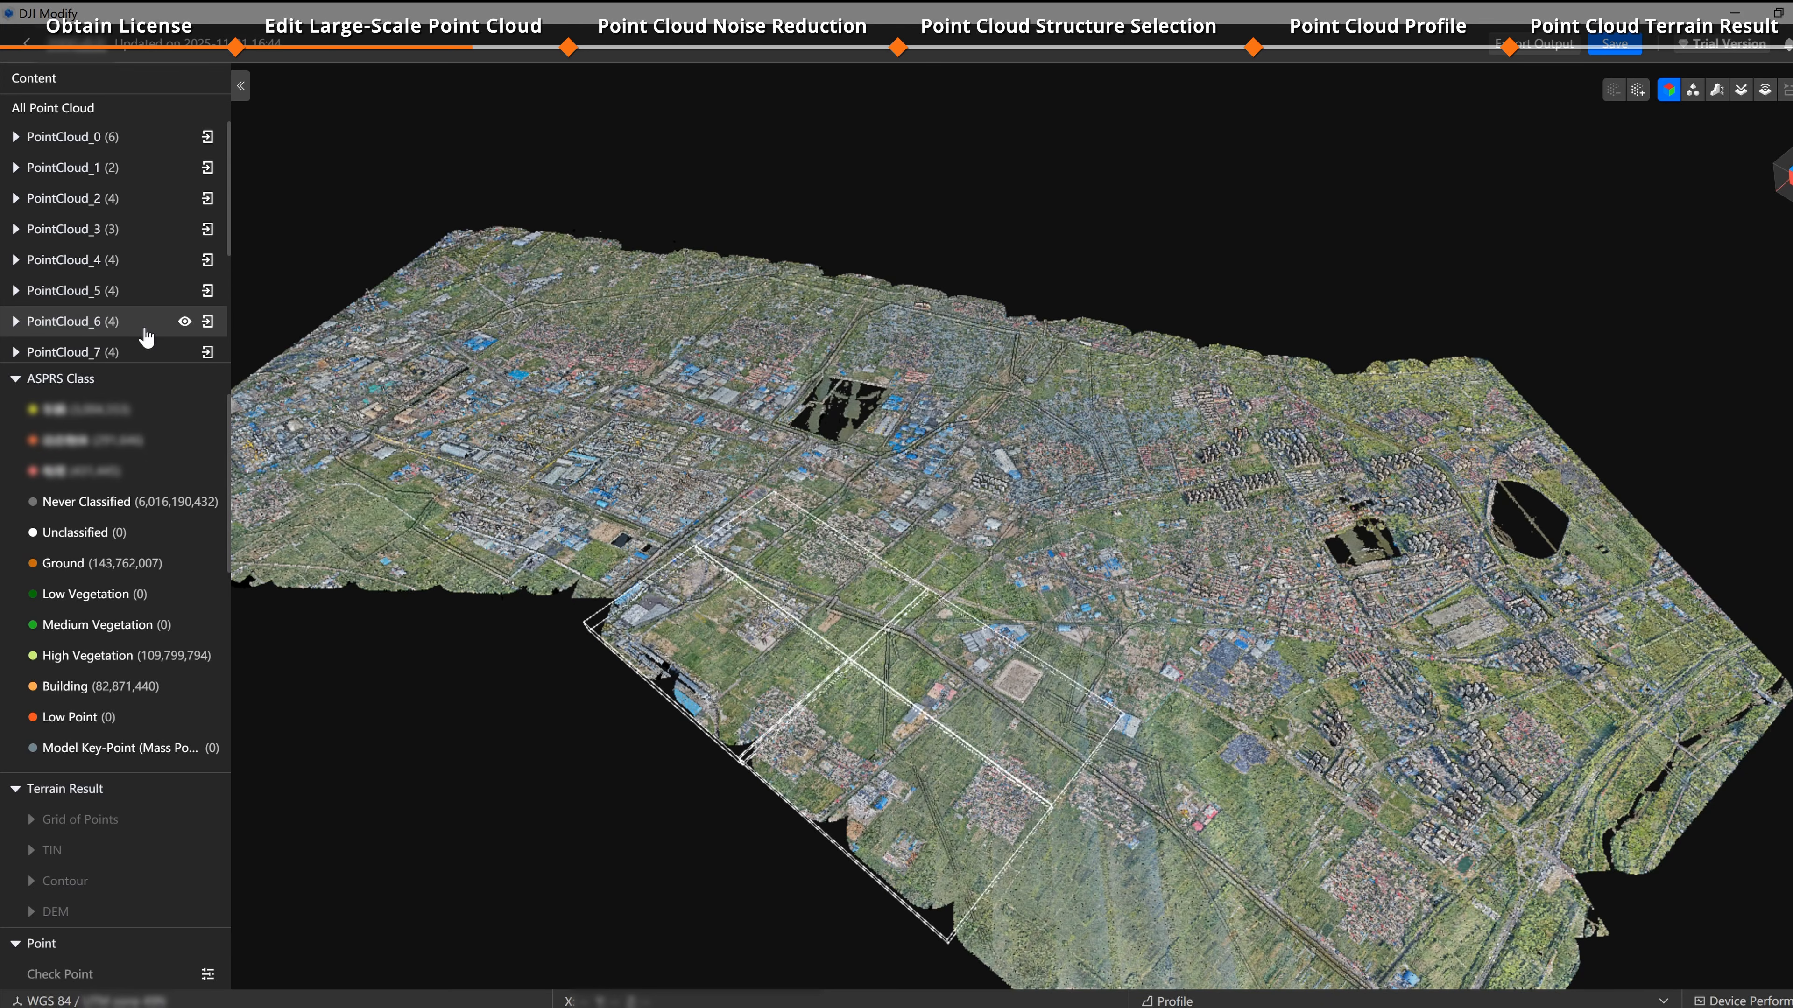
Step: Enter edit mode for PointCloud_3, structure-select a patch of road ground points, and clear the selection
{"action": "left_click", "coordinate": [208, 233]}
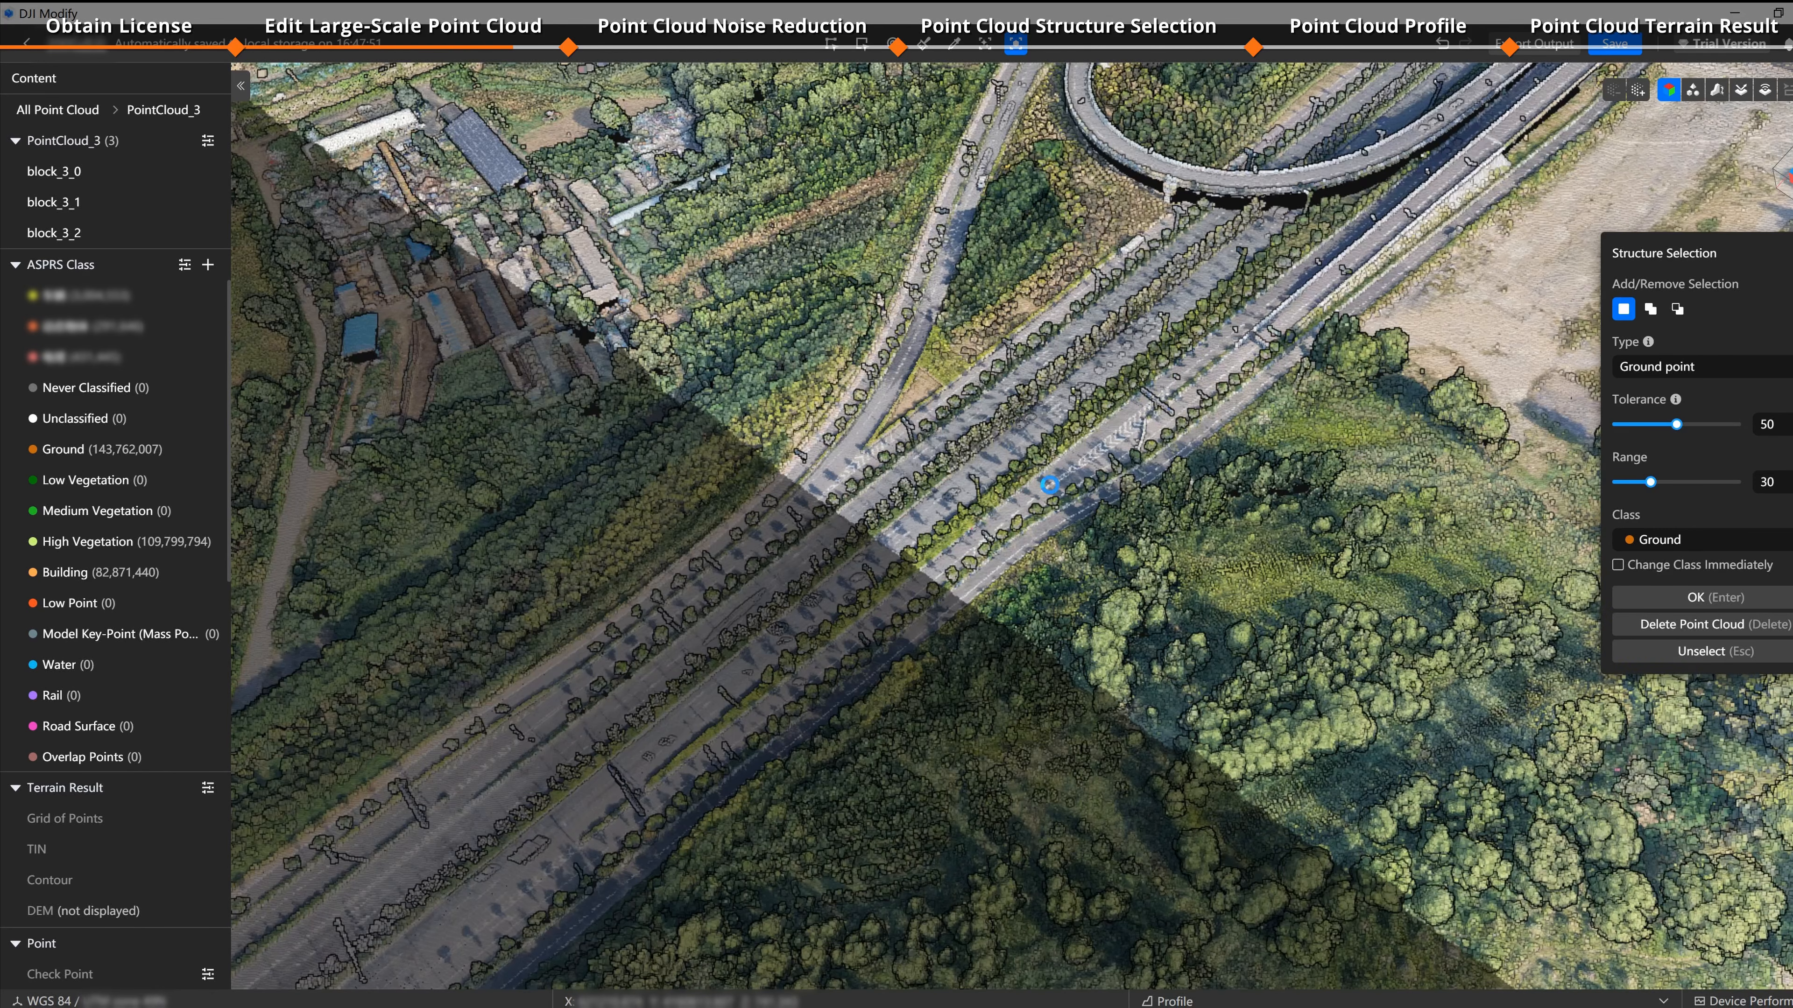
{"action": "left_click", "coordinate": [1049, 490]}
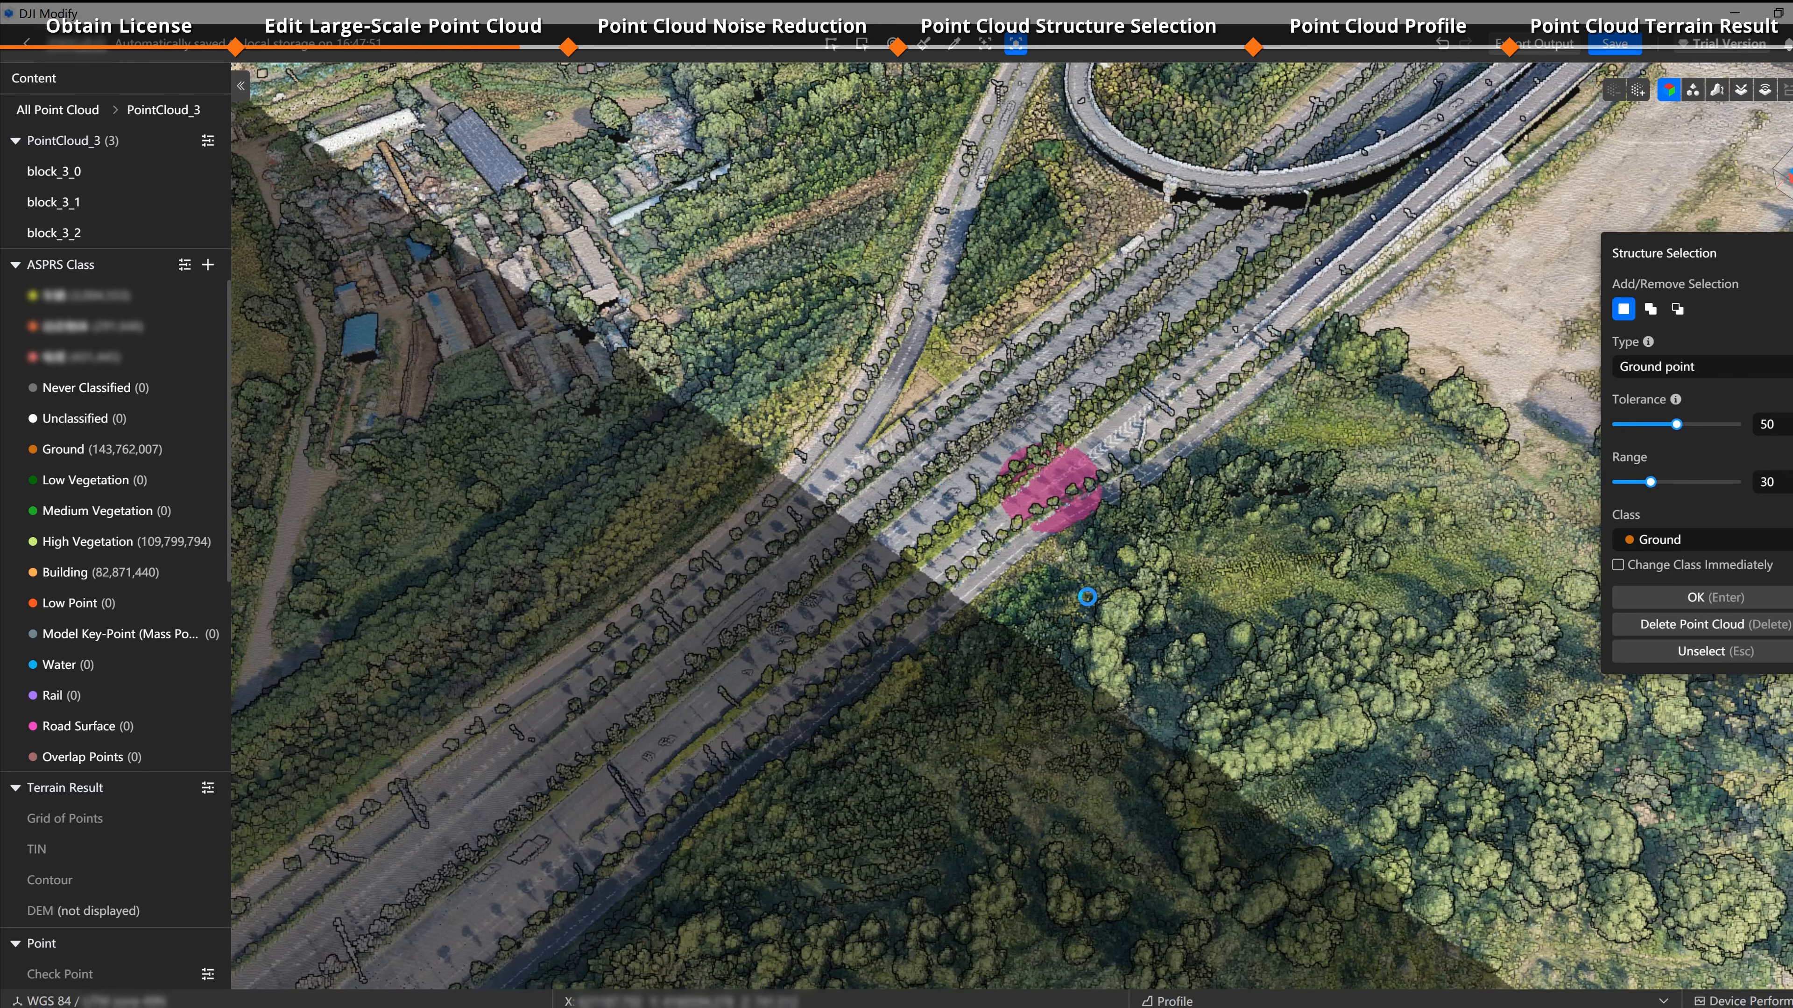
{"action": "left_click", "coordinate": [943, 491]}
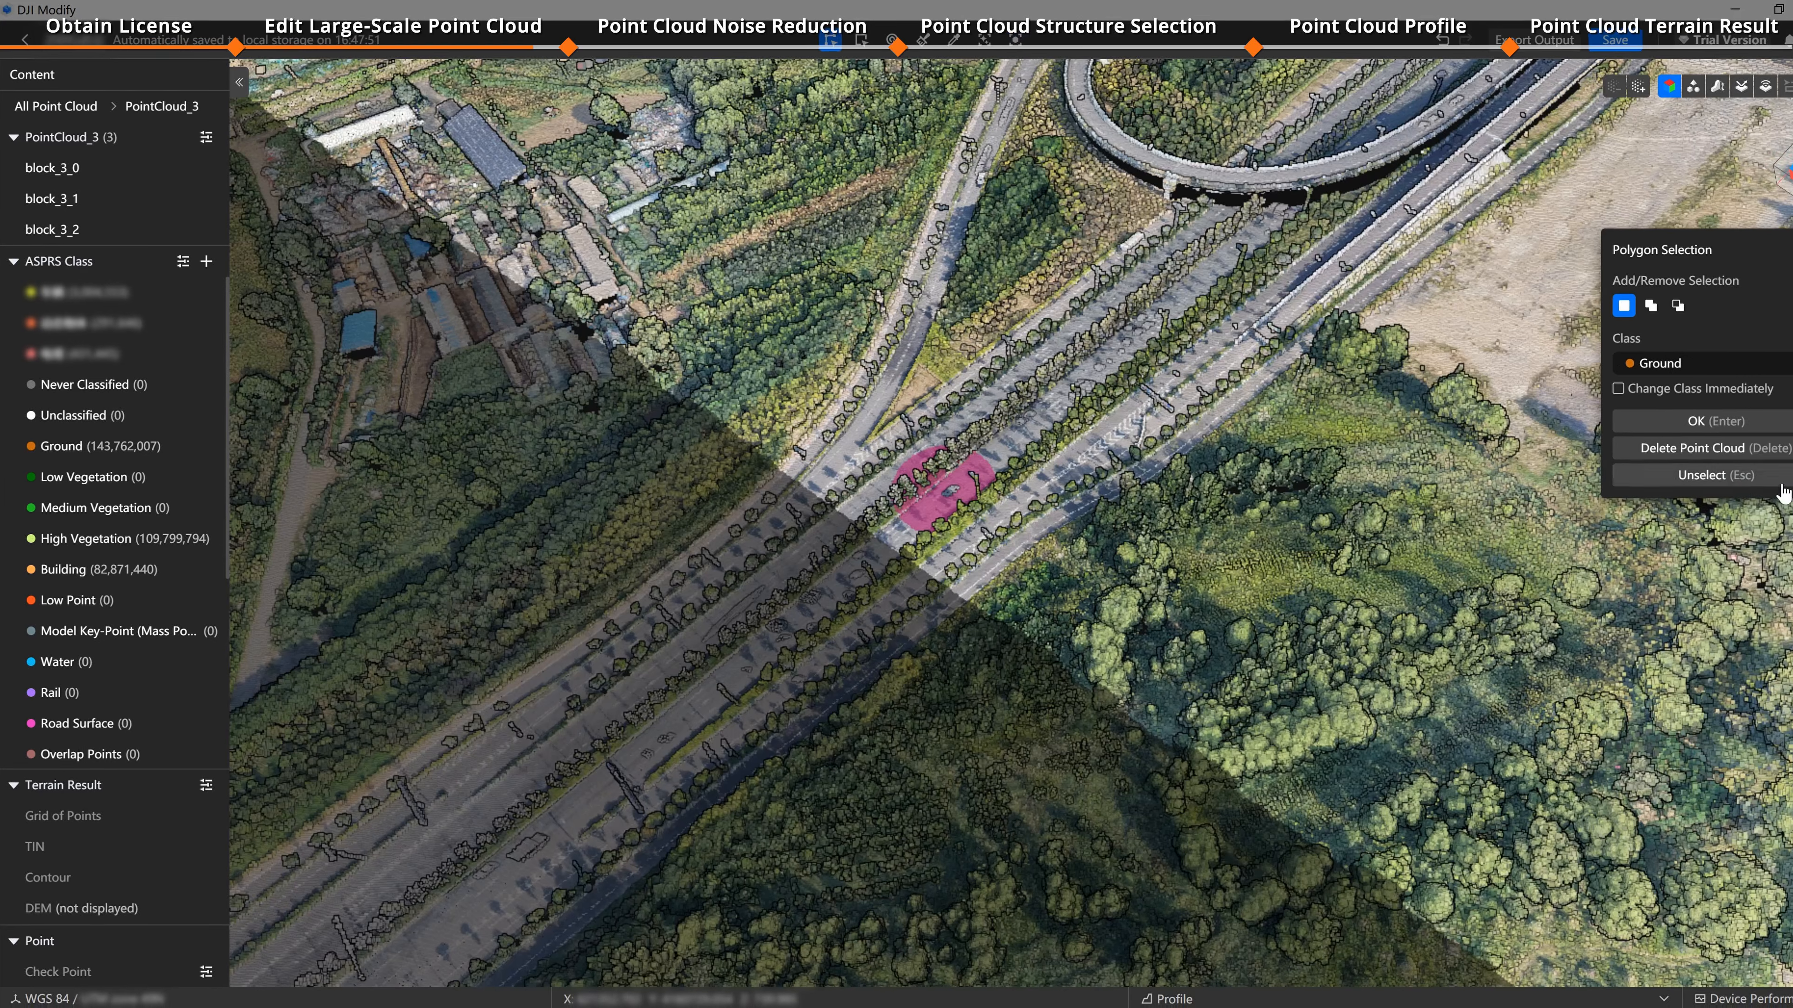
{"action": "left_click", "coordinate": [1780, 481]}
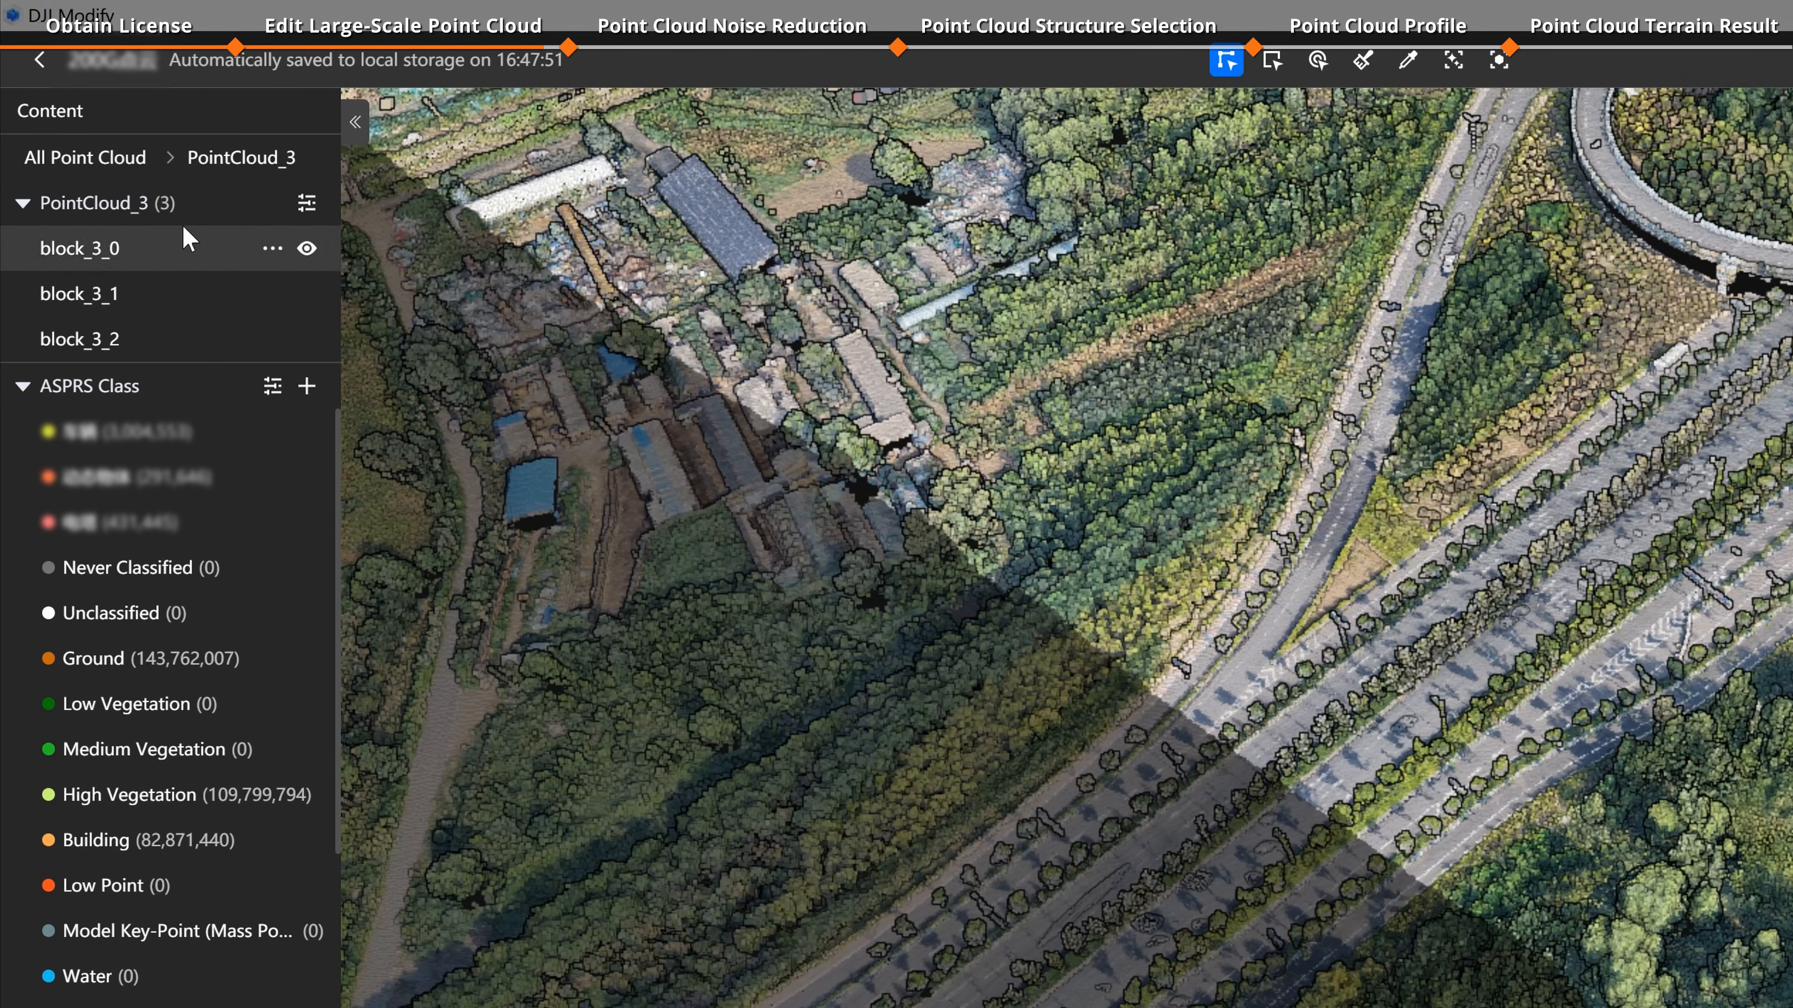
Step: Return to All Point Cloud, reopen PointCloud_3 in edit mode, and open its point cloud processing settings
{"action": "left_click", "coordinate": [100, 152]}
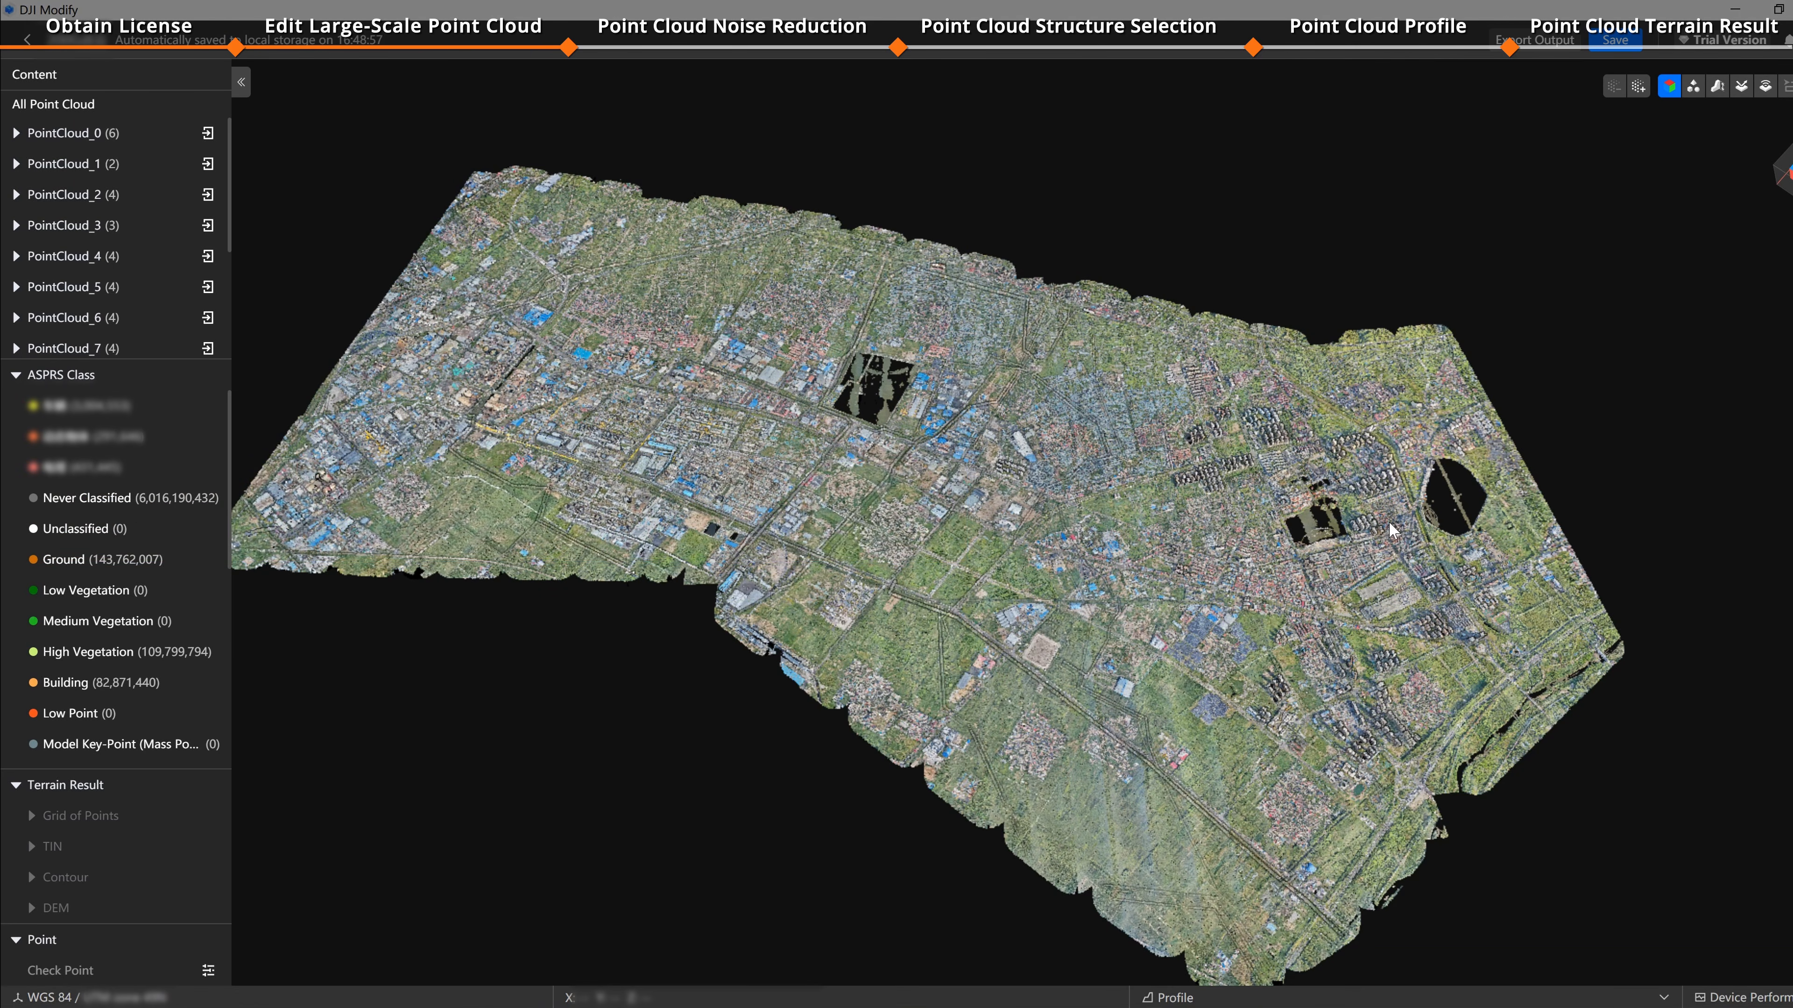
{"action": "left_click", "coordinate": [208, 226]}
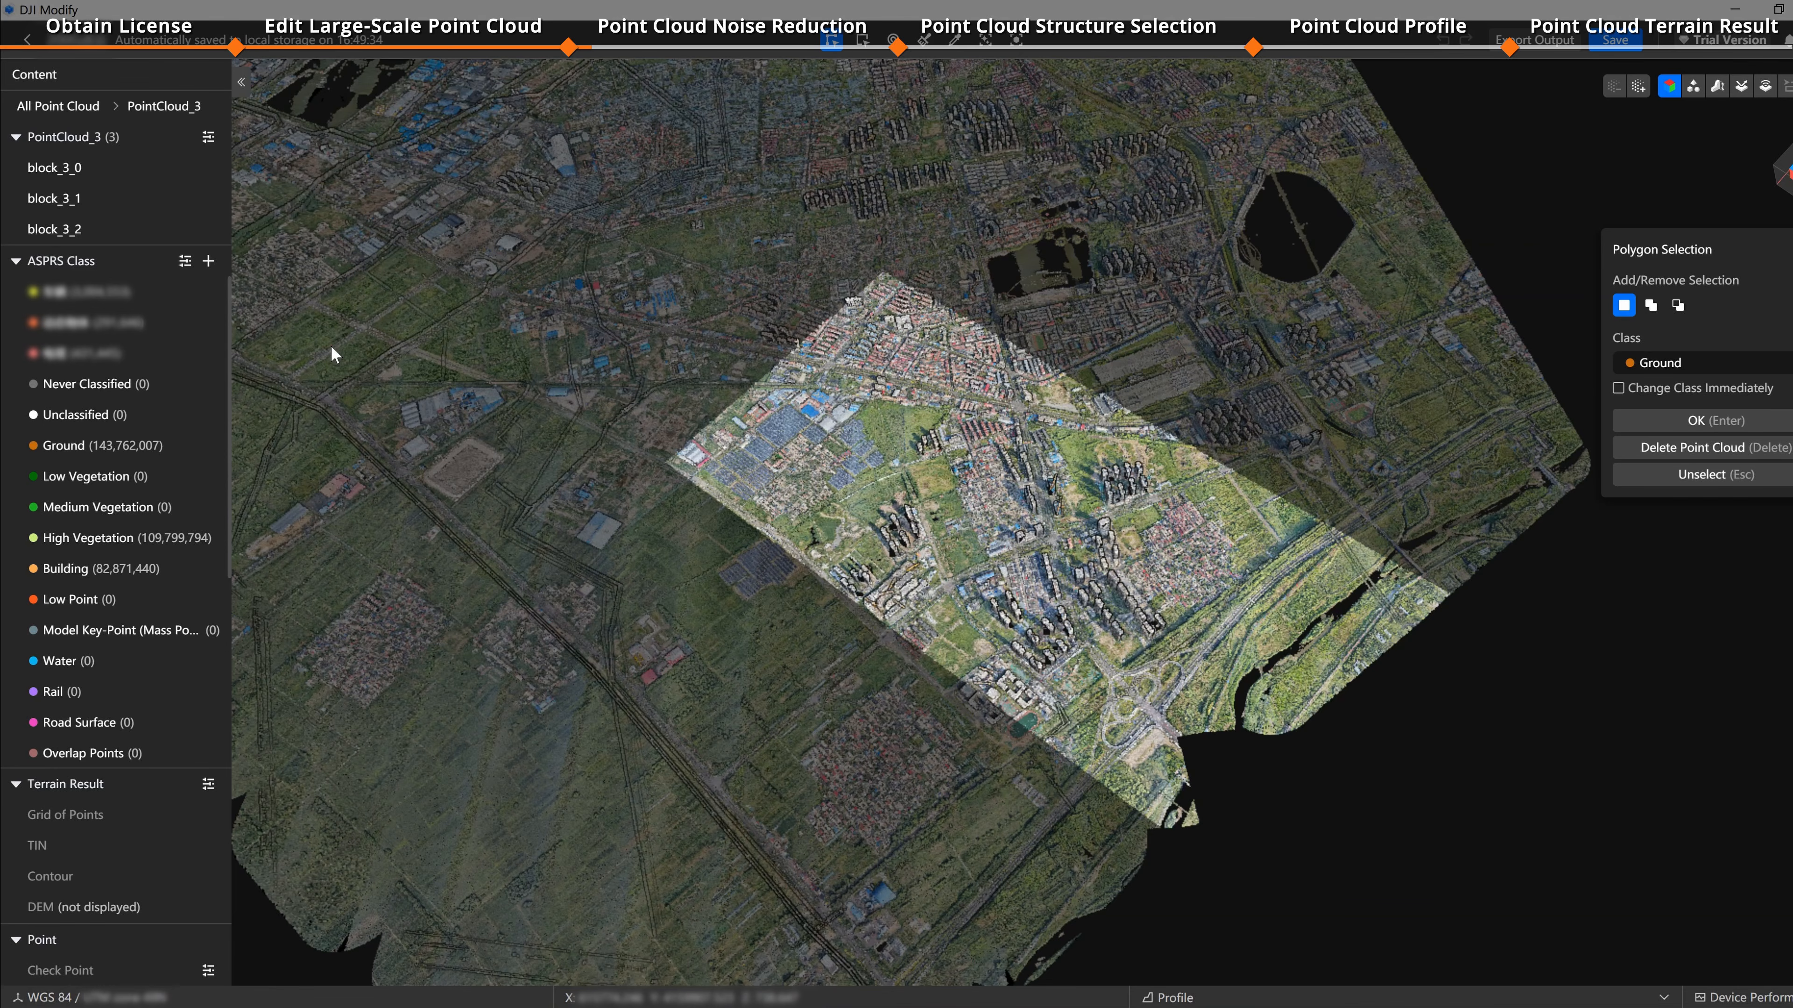
{"action": "left_click", "coordinate": [209, 137]}
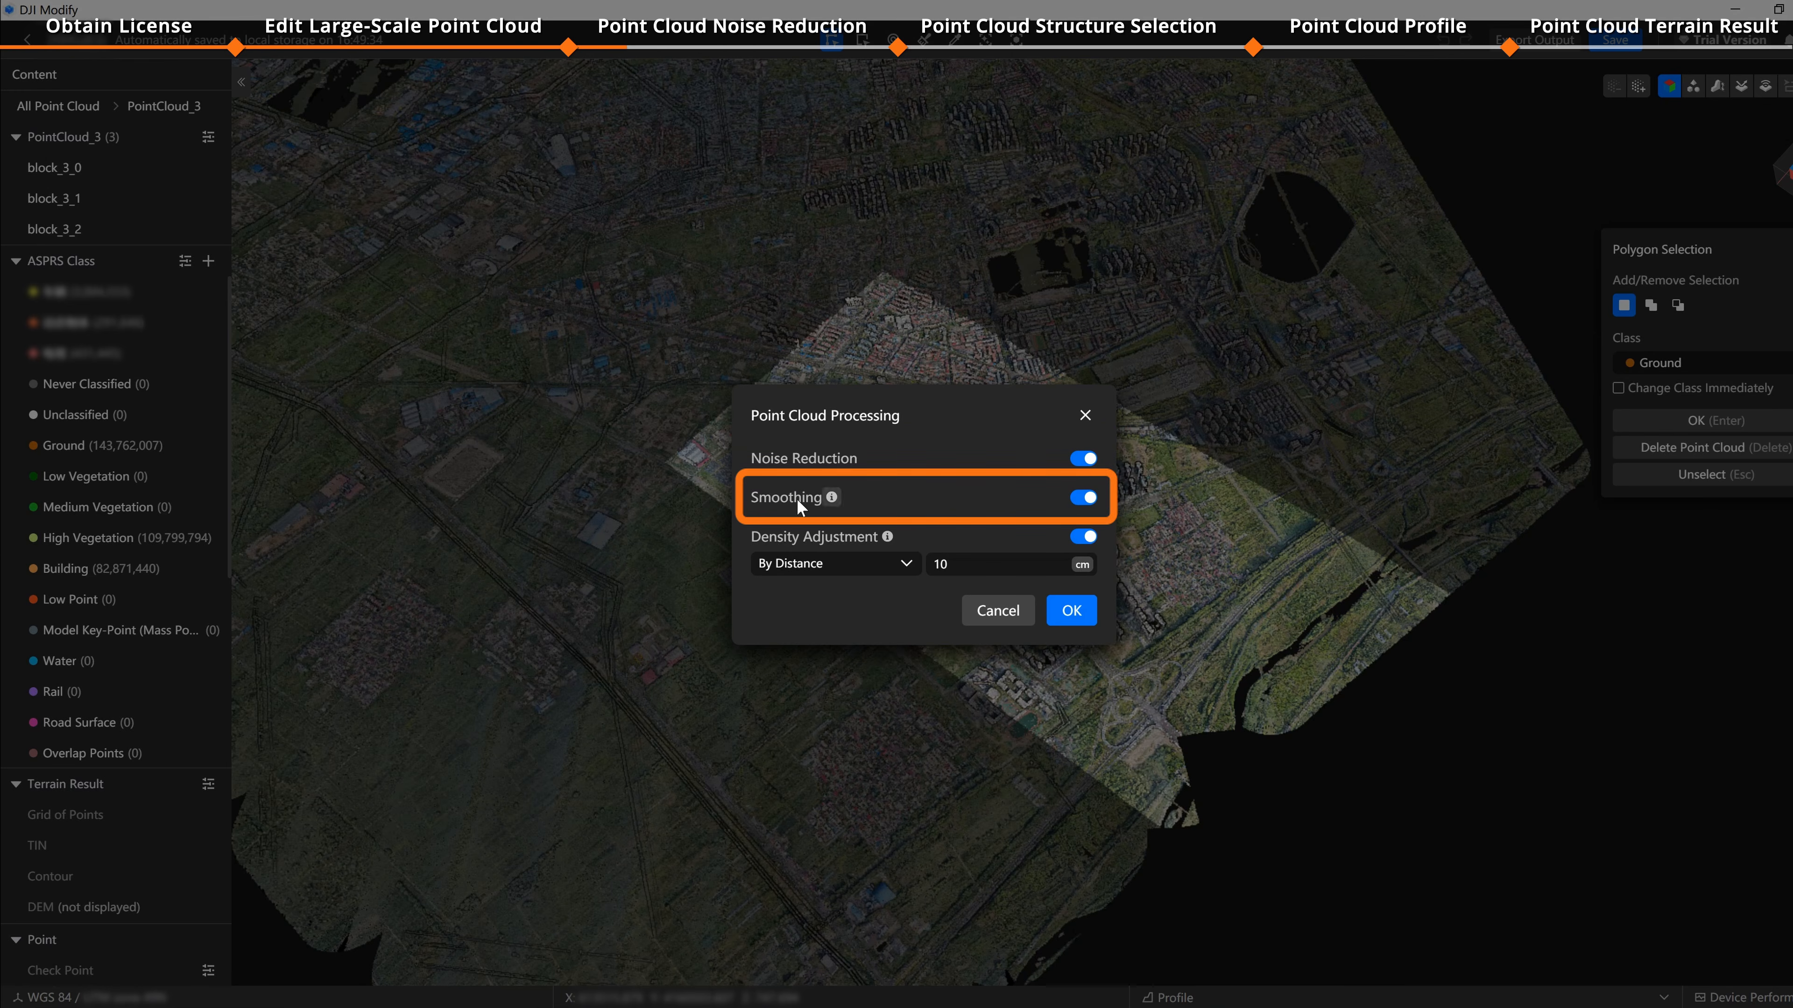
Step: Switch the density adjustment method to By Percentage and back to By Distance
{"action": "mouse_move", "coordinate": [827, 500]}
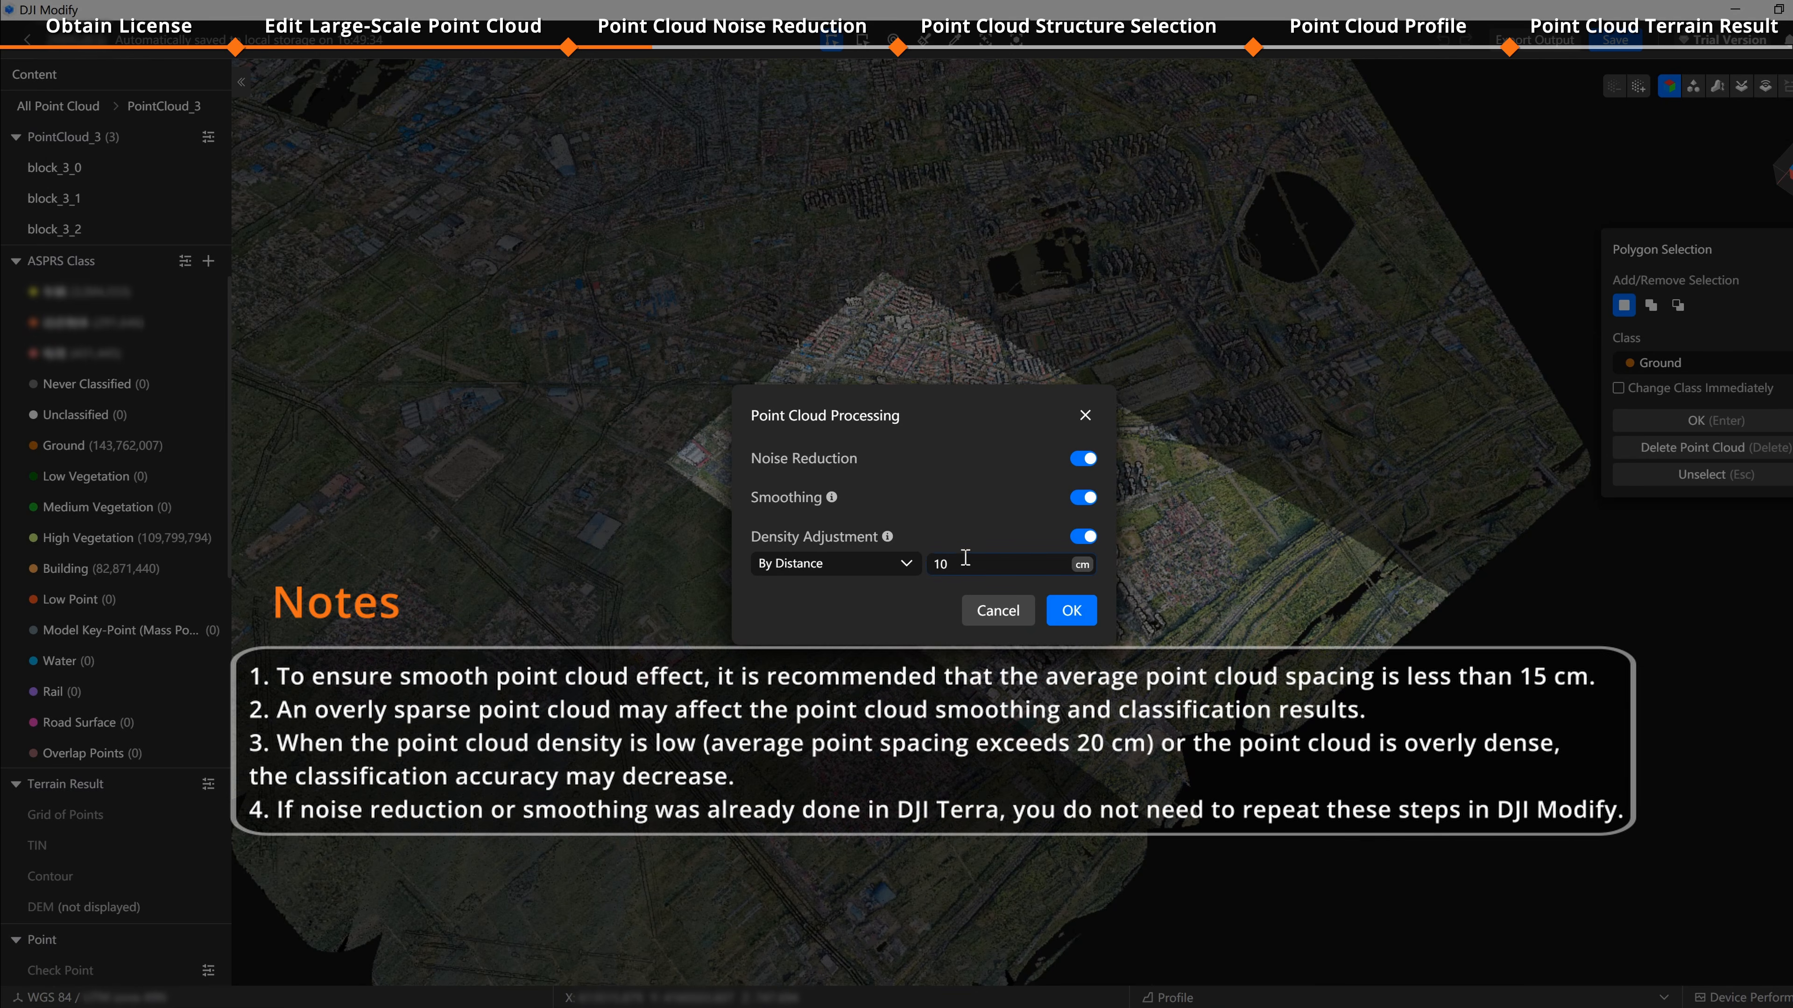
{"action": "left_click", "coordinate": [905, 569]}
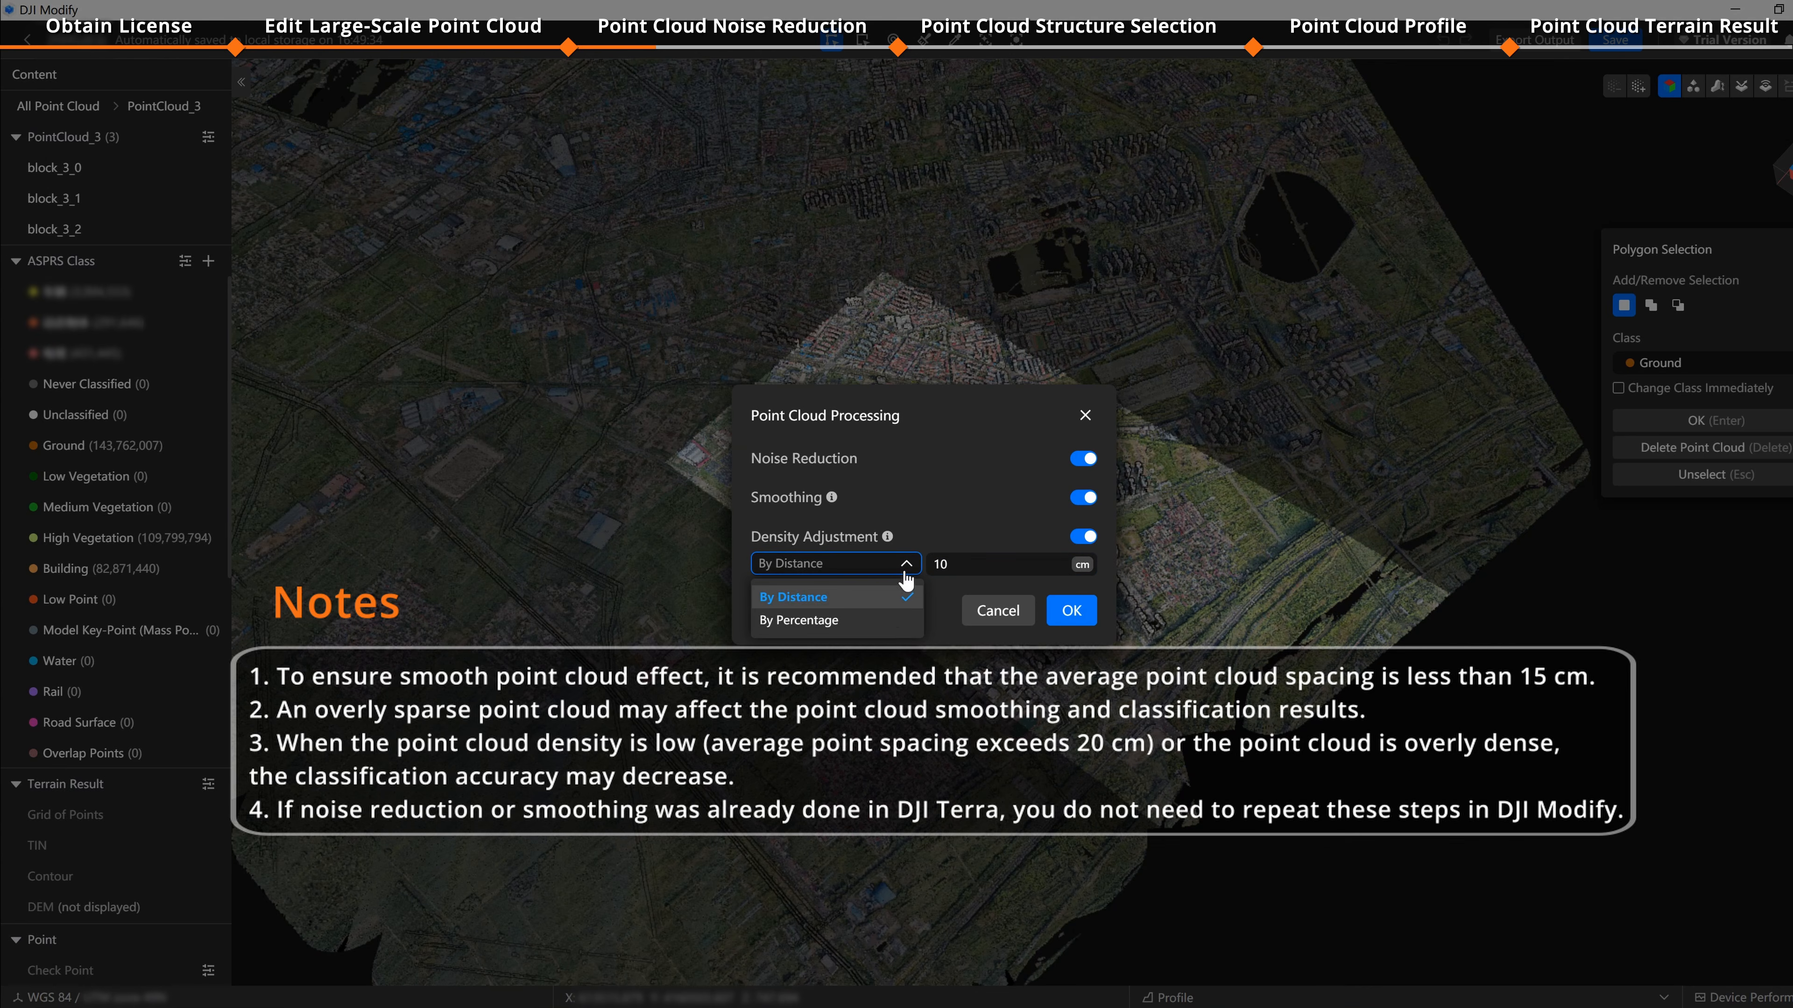
{"action": "left_click", "coordinate": [885, 622]}
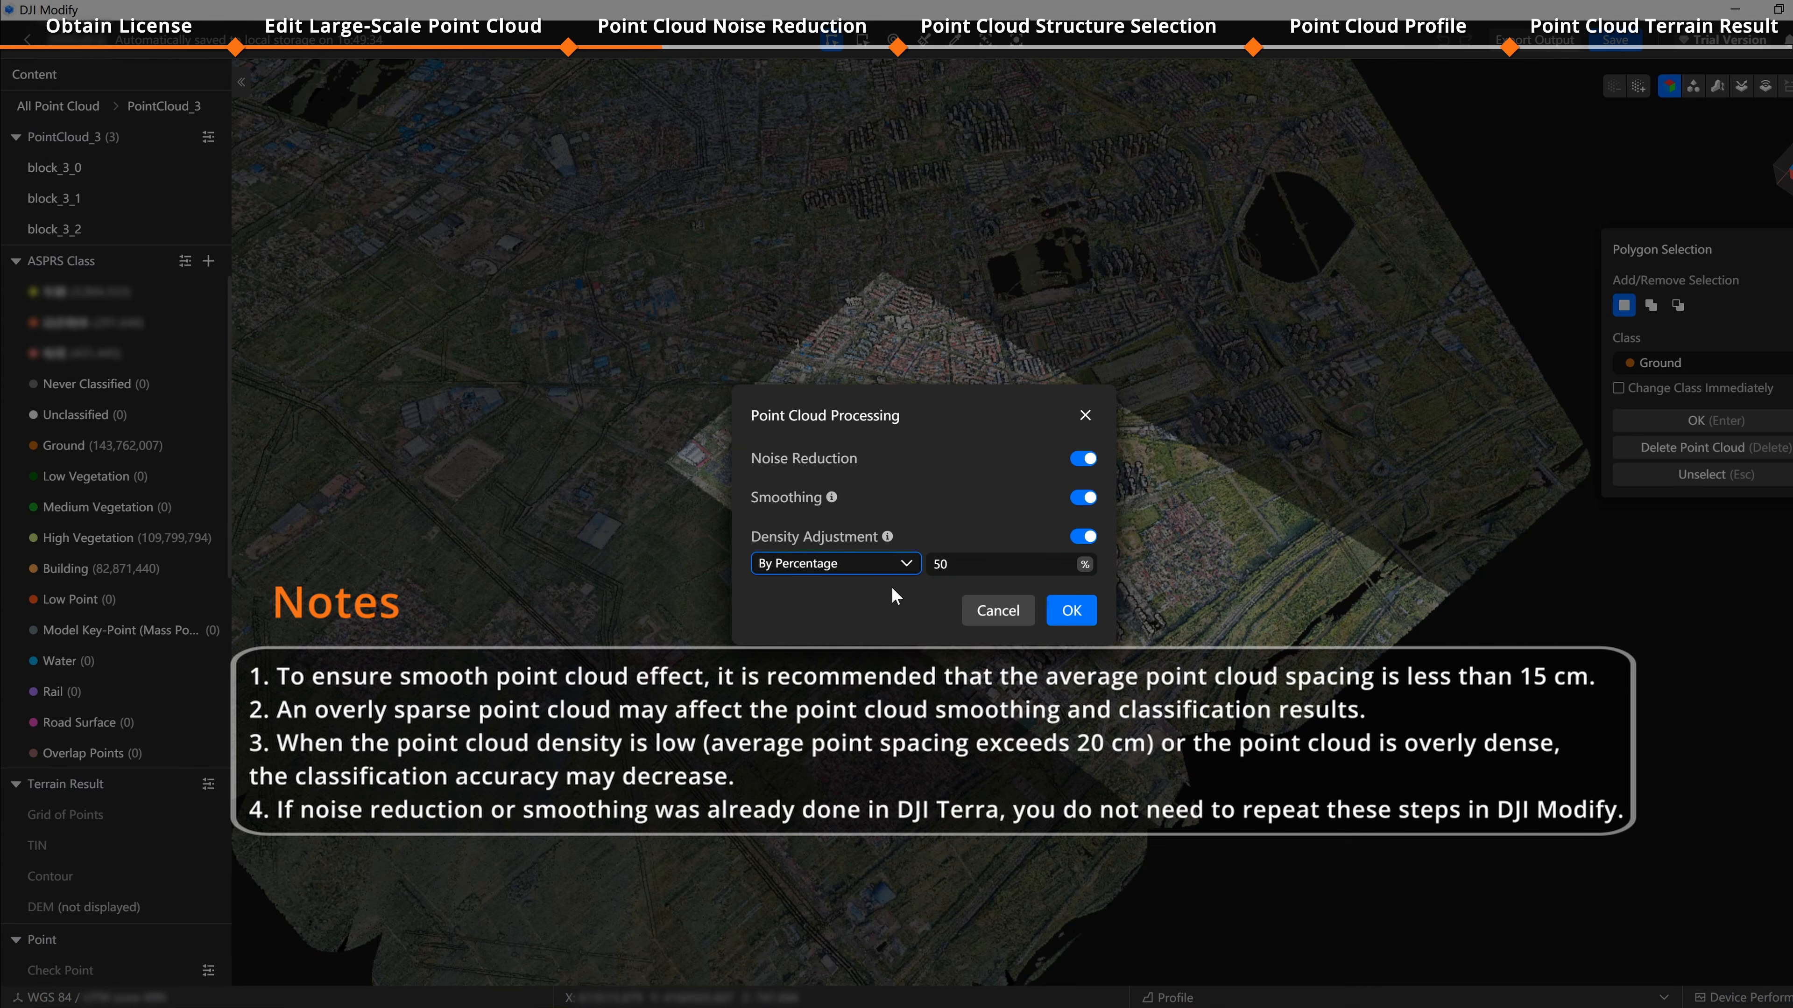
{"action": "left_click", "coordinate": [903, 566]}
{"action": "left_click", "coordinate": [889, 594]}
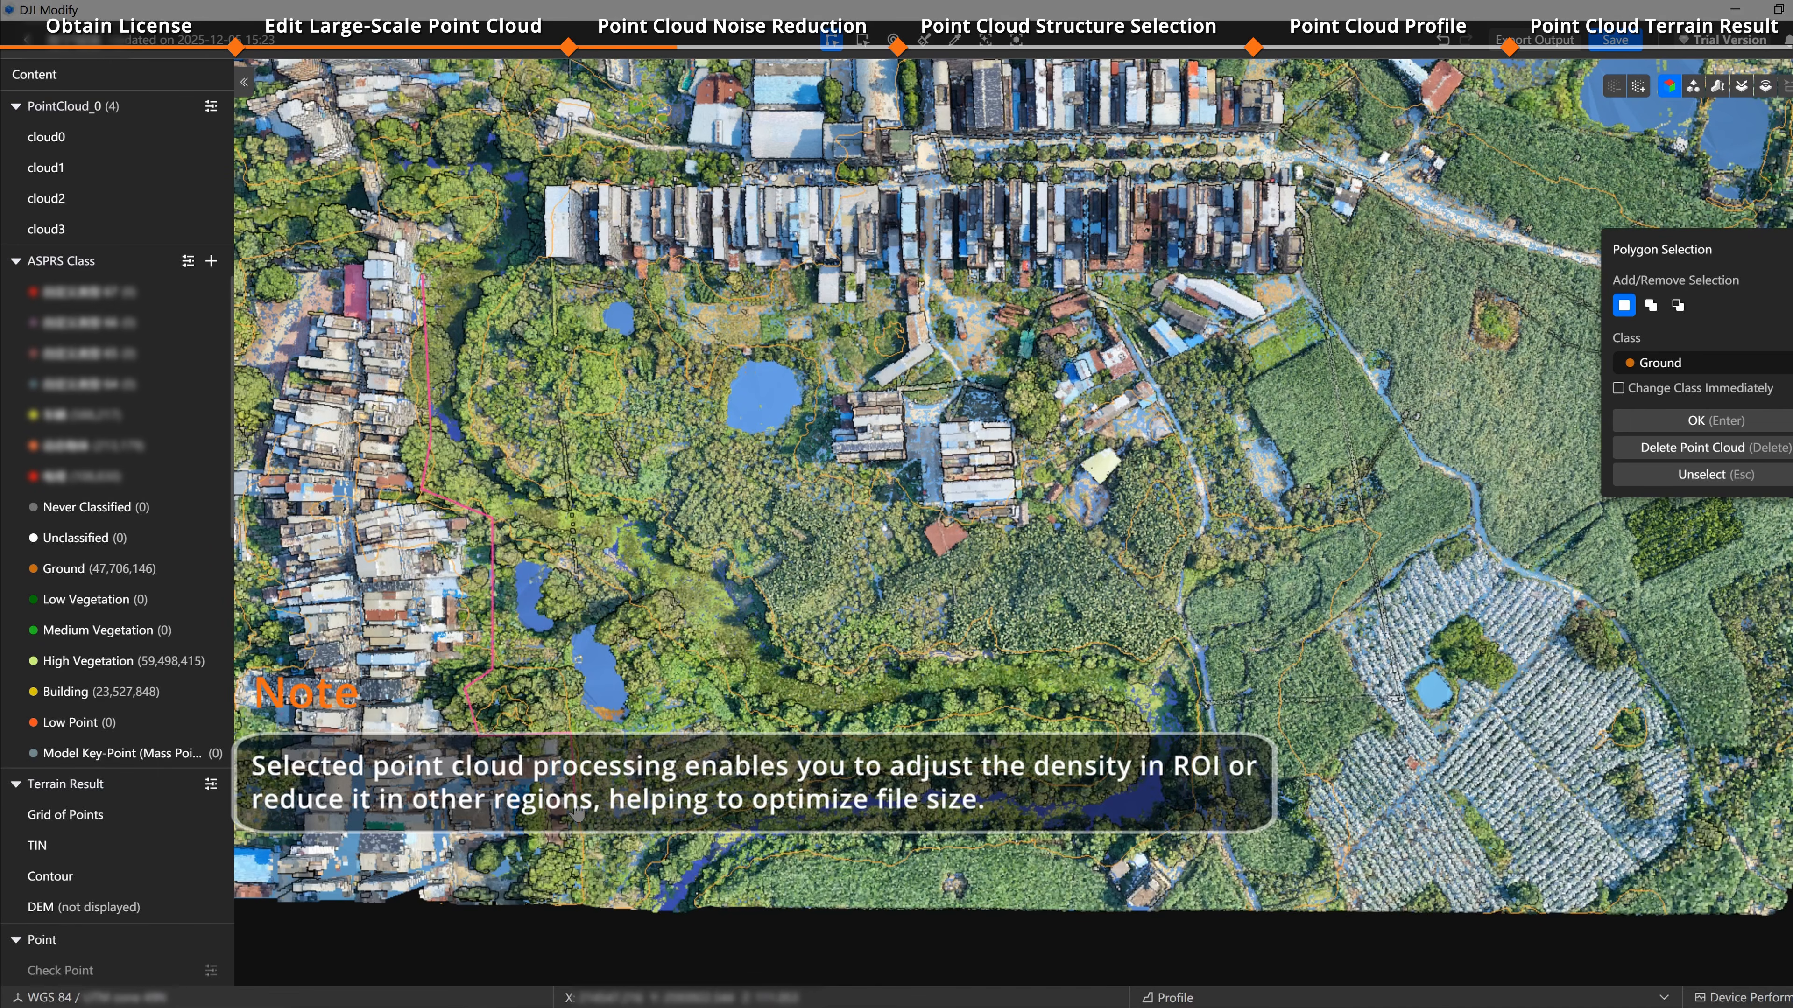
Step: Draw a polygon selection around the wooded area of PointCloud_0
{"action": "left_click", "coordinate": [510, 858]}
{"action": "left_click", "coordinate": [515, 919]}
{"action": "left_click", "coordinate": [1109, 928]}
{"action": "left_click", "coordinate": [1108, 840]}
{"action": "left_click", "coordinate": [1193, 801]}
{"action": "left_click", "coordinate": [1193, 566]}
{"action": "left_click", "coordinate": [1069, 514]}
{"action": "left_click", "coordinate": [908, 574]}
{"action": "left_click", "coordinate": [826, 467]}
{"action": "left_click", "coordinate": [898, 356]}
{"action": "left_click", "coordinate": [780, 313]}
{"action": "left_click", "coordinate": [737, 279]}
{"action": "left_click", "coordinate": [422, 277]}
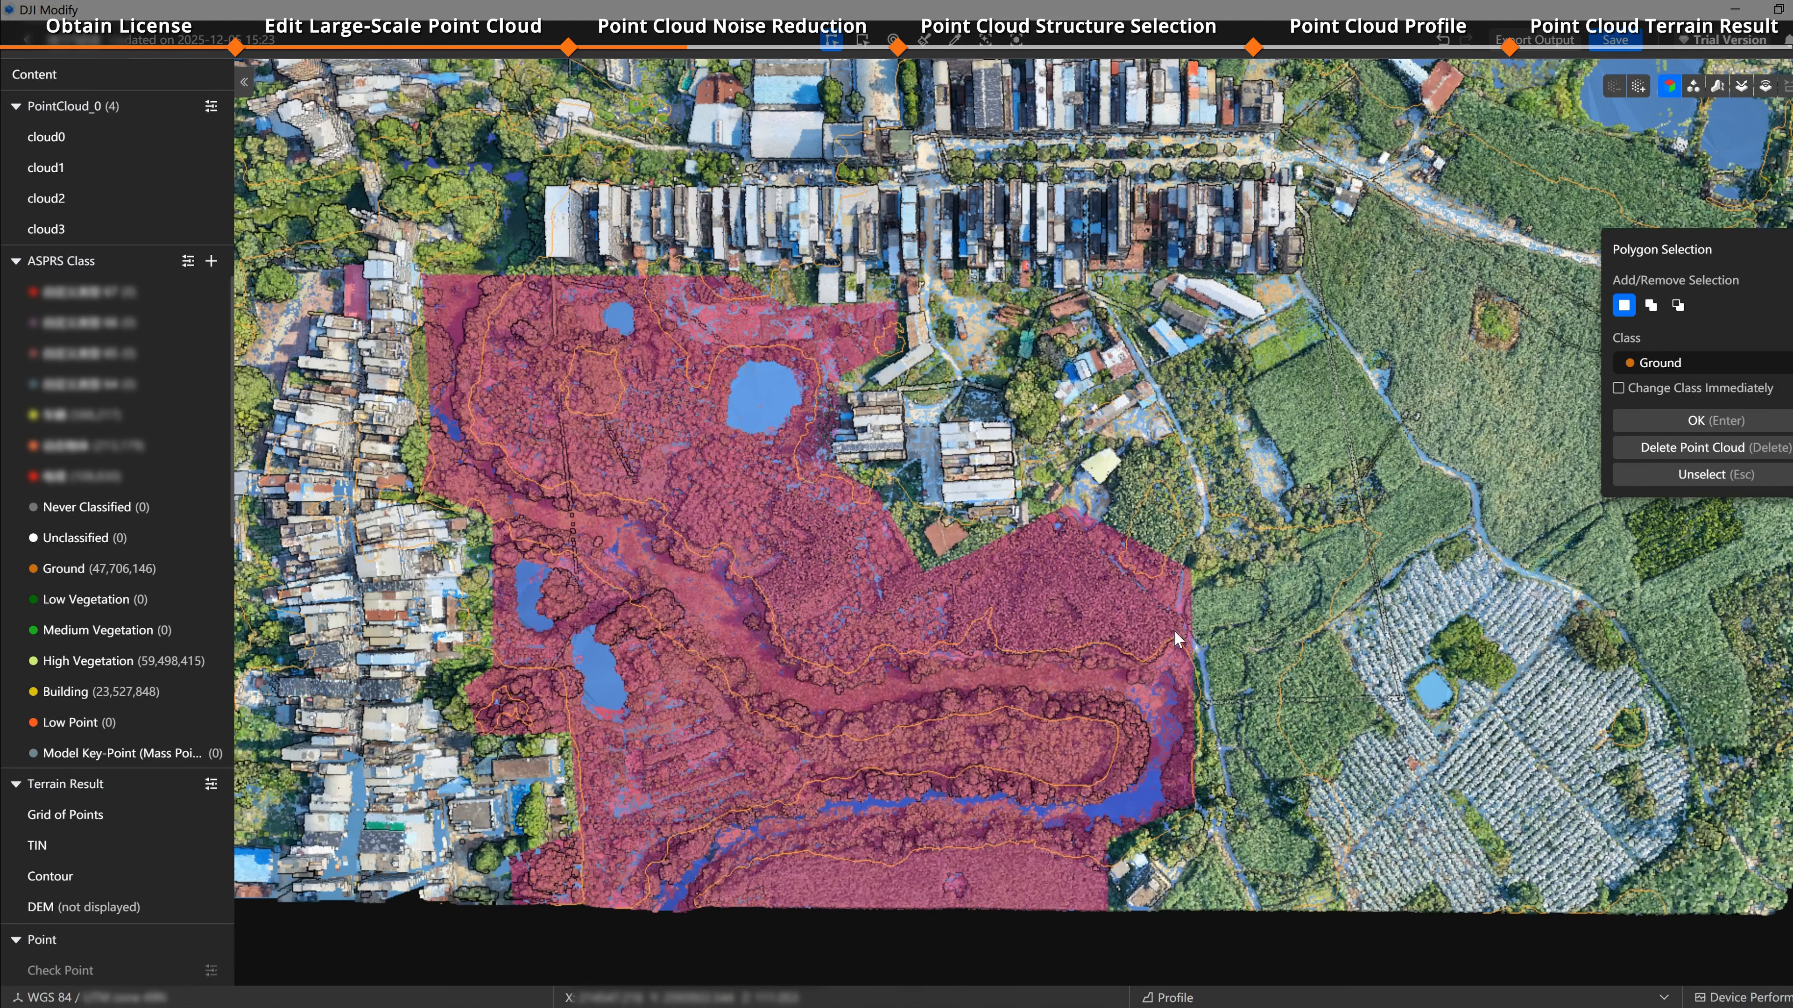
Step: Open point cloud processing for the selected area, keeping density adjustment By Distance at 10 cm
{"action": "right_click", "coordinate": [683, 592]}
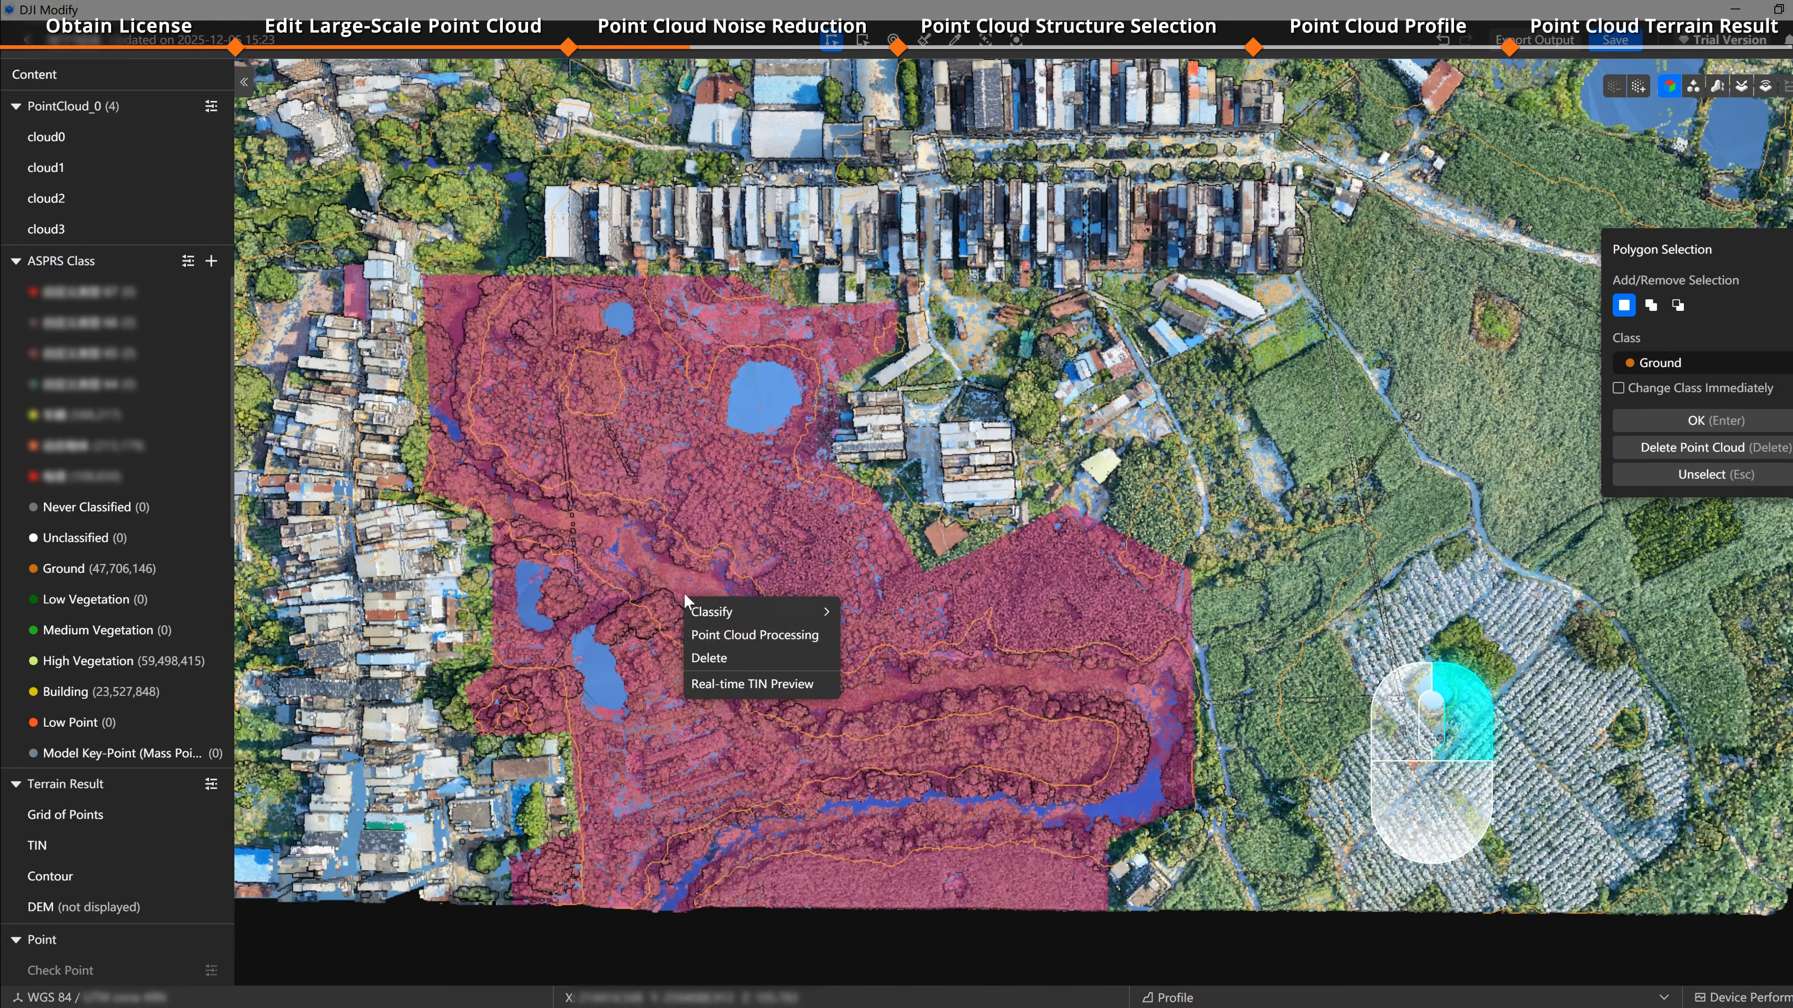
{"action": "left_click", "coordinate": [798, 640]}
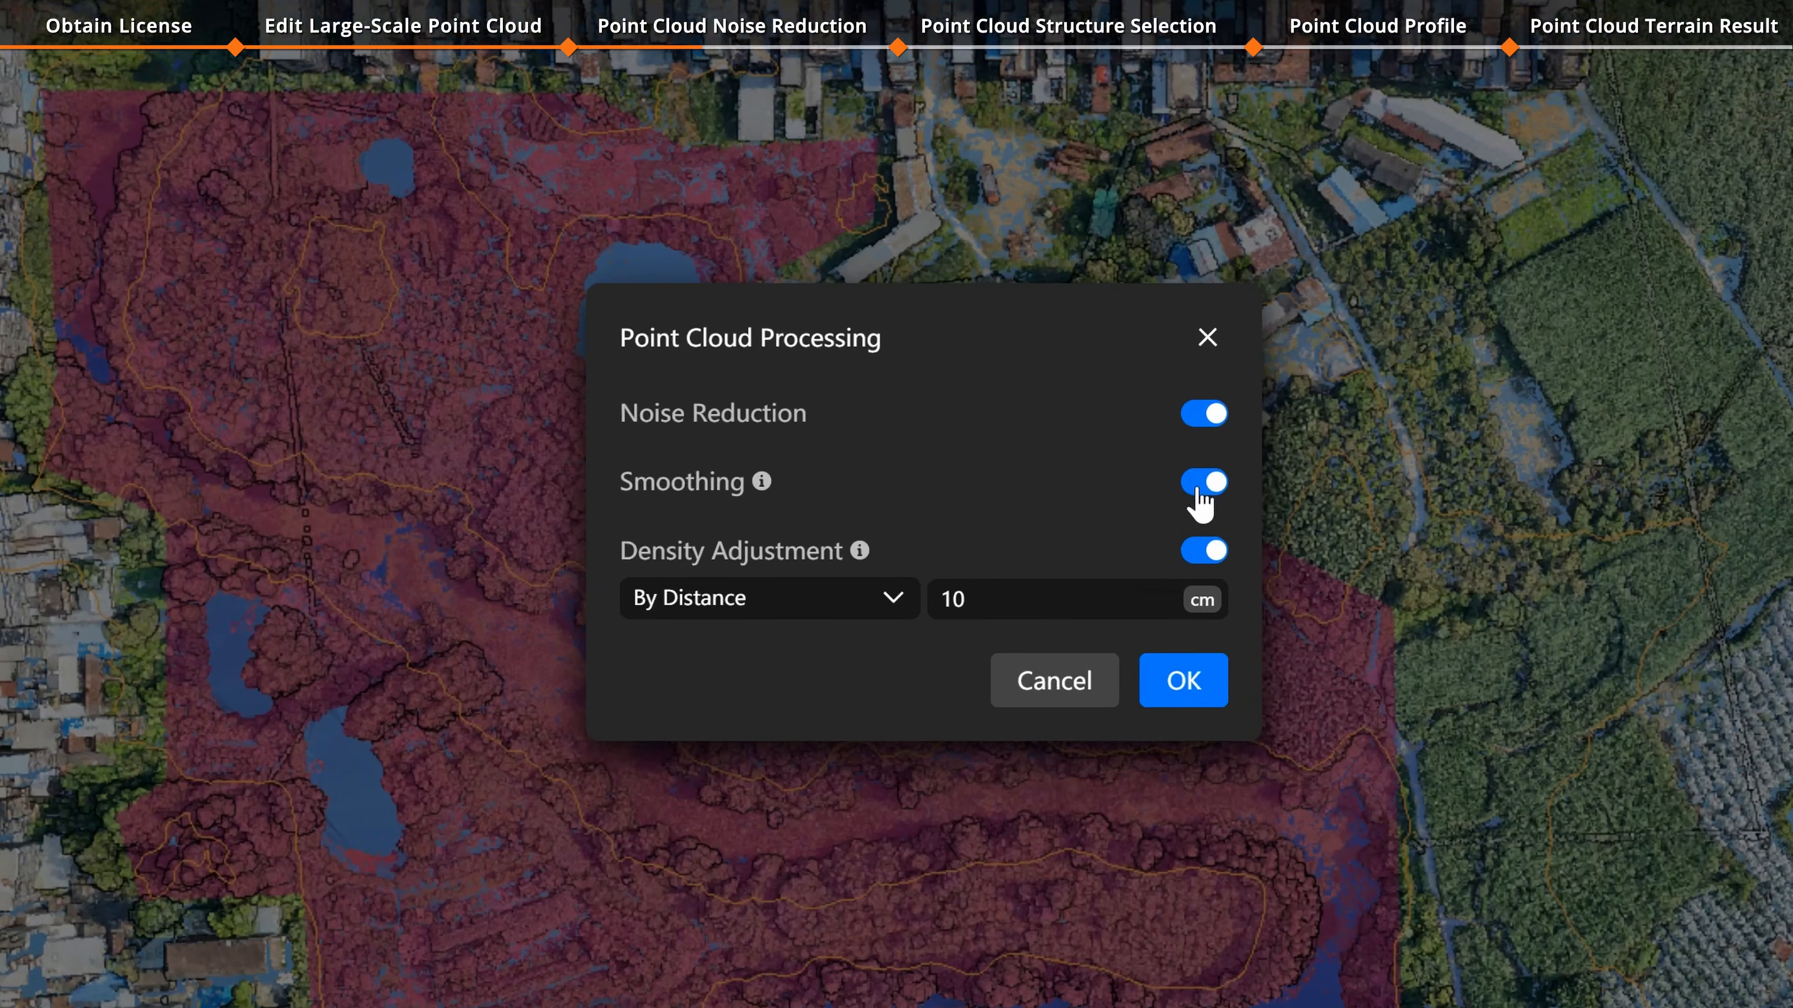
{"action": "mouse_move", "coordinate": [753, 492]}
{"action": "left_click", "coordinate": [913, 613]}
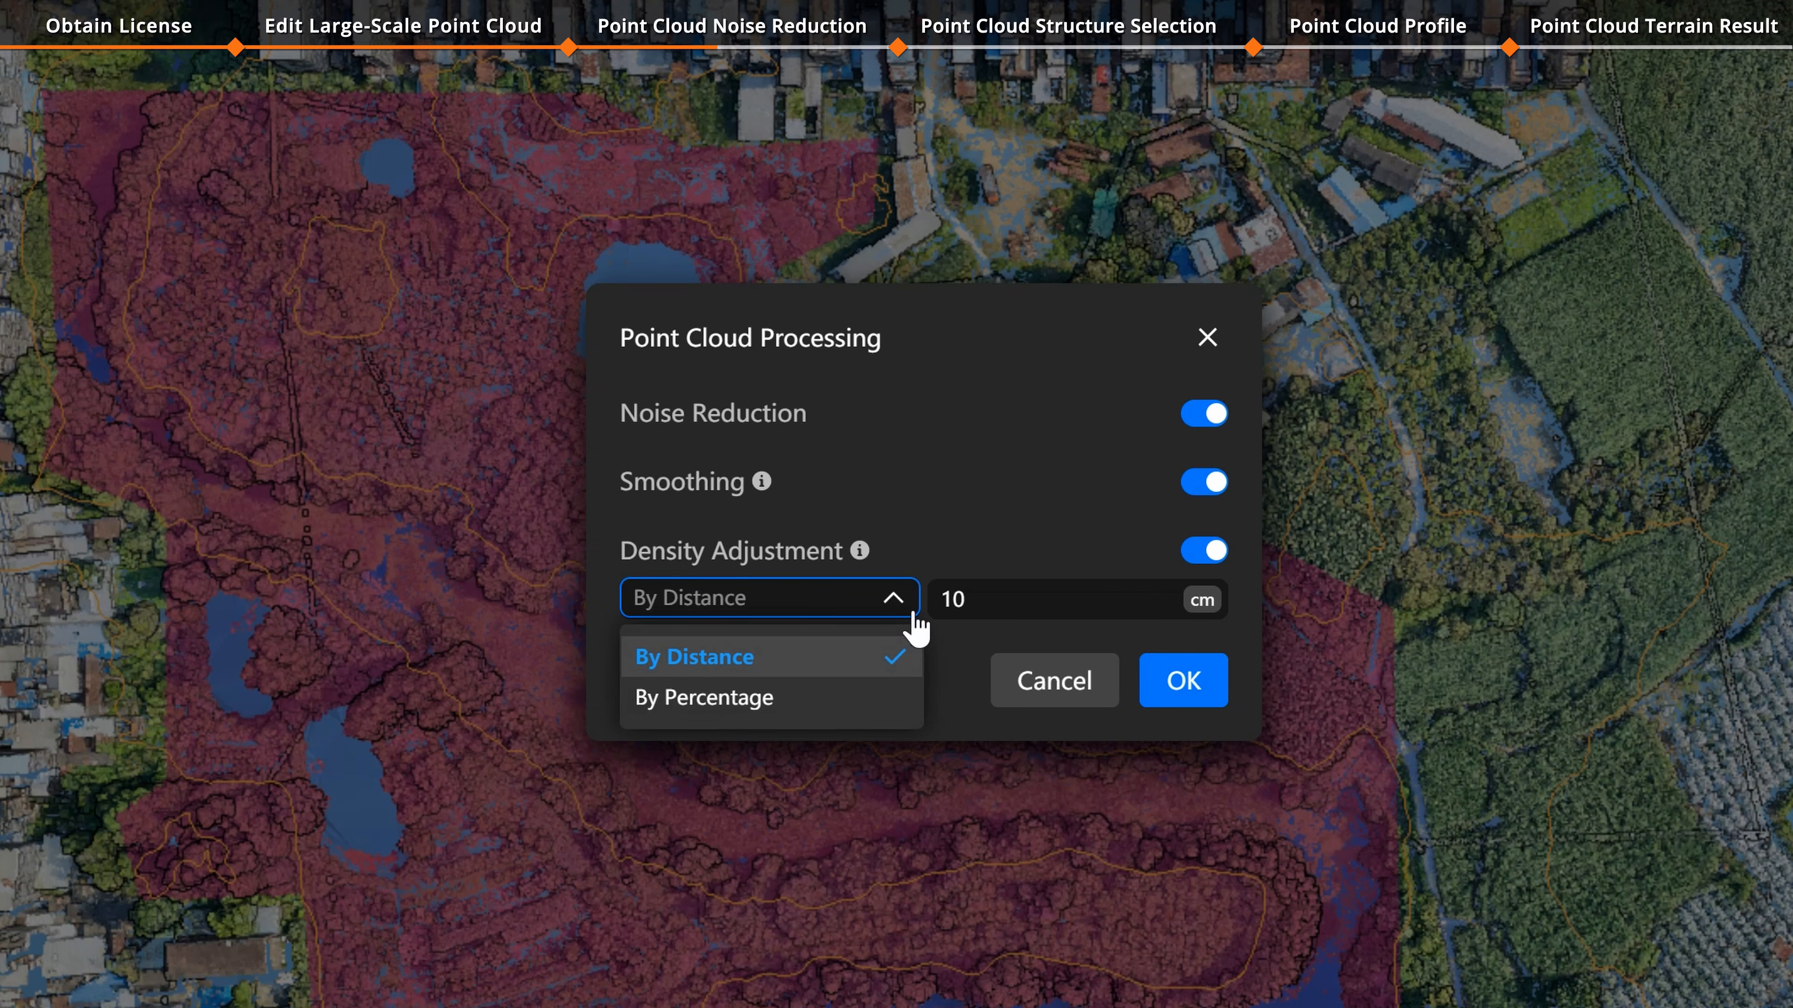
{"action": "left_click", "coordinate": [915, 613]}
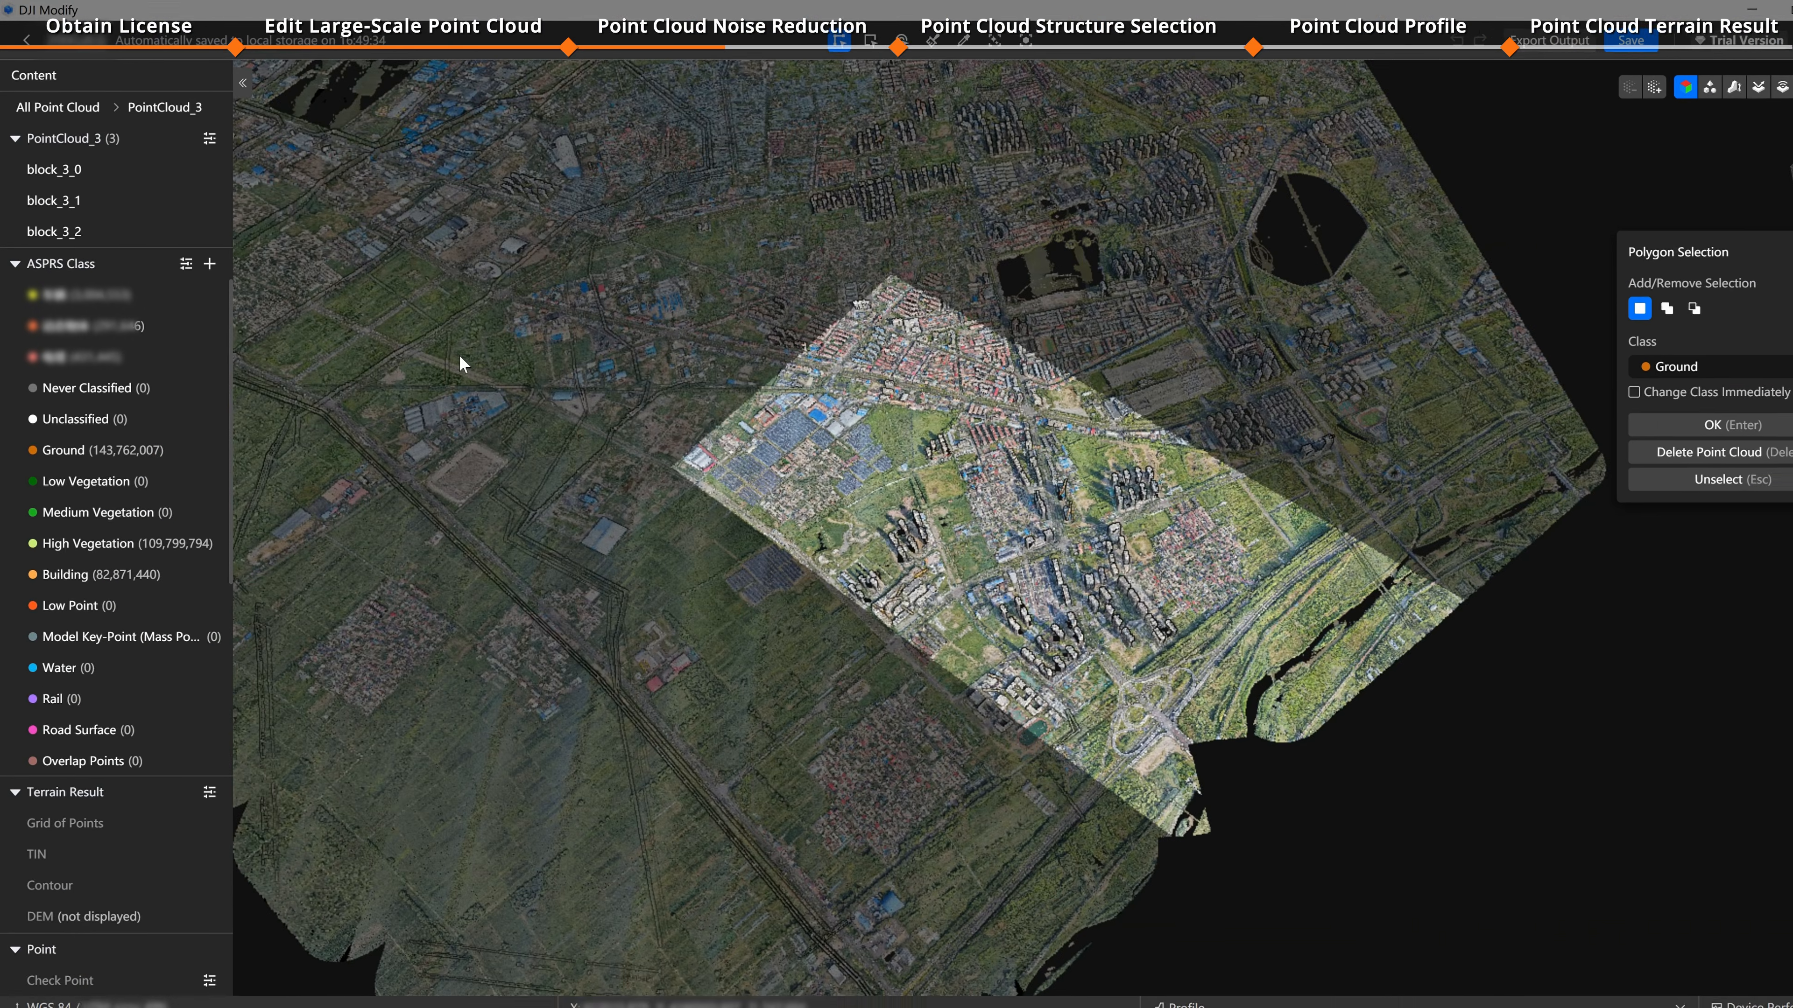
Step: Open the Reclassification settings for PointCloud_3
{"action": "scroll", "coordinate": [445, 382], "scroll_direction": "up", "scroll_amount": 5}
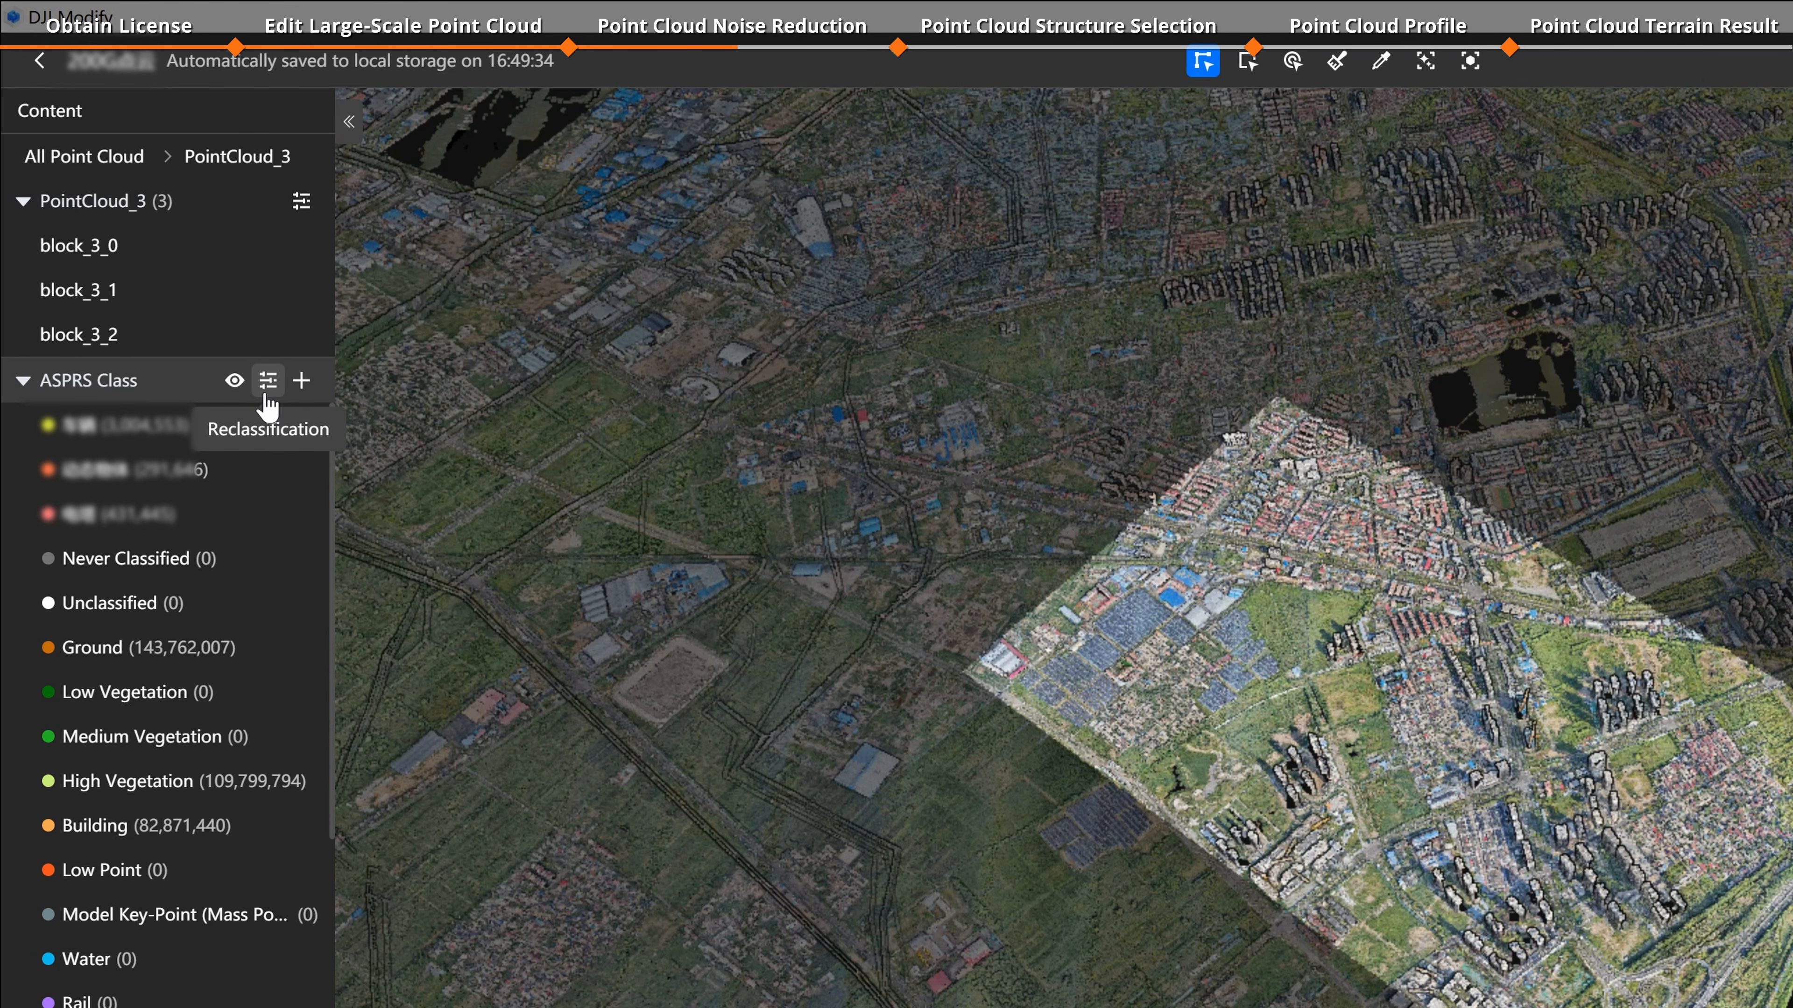
{"action": "left_click", "coordinate": [267, 387]}
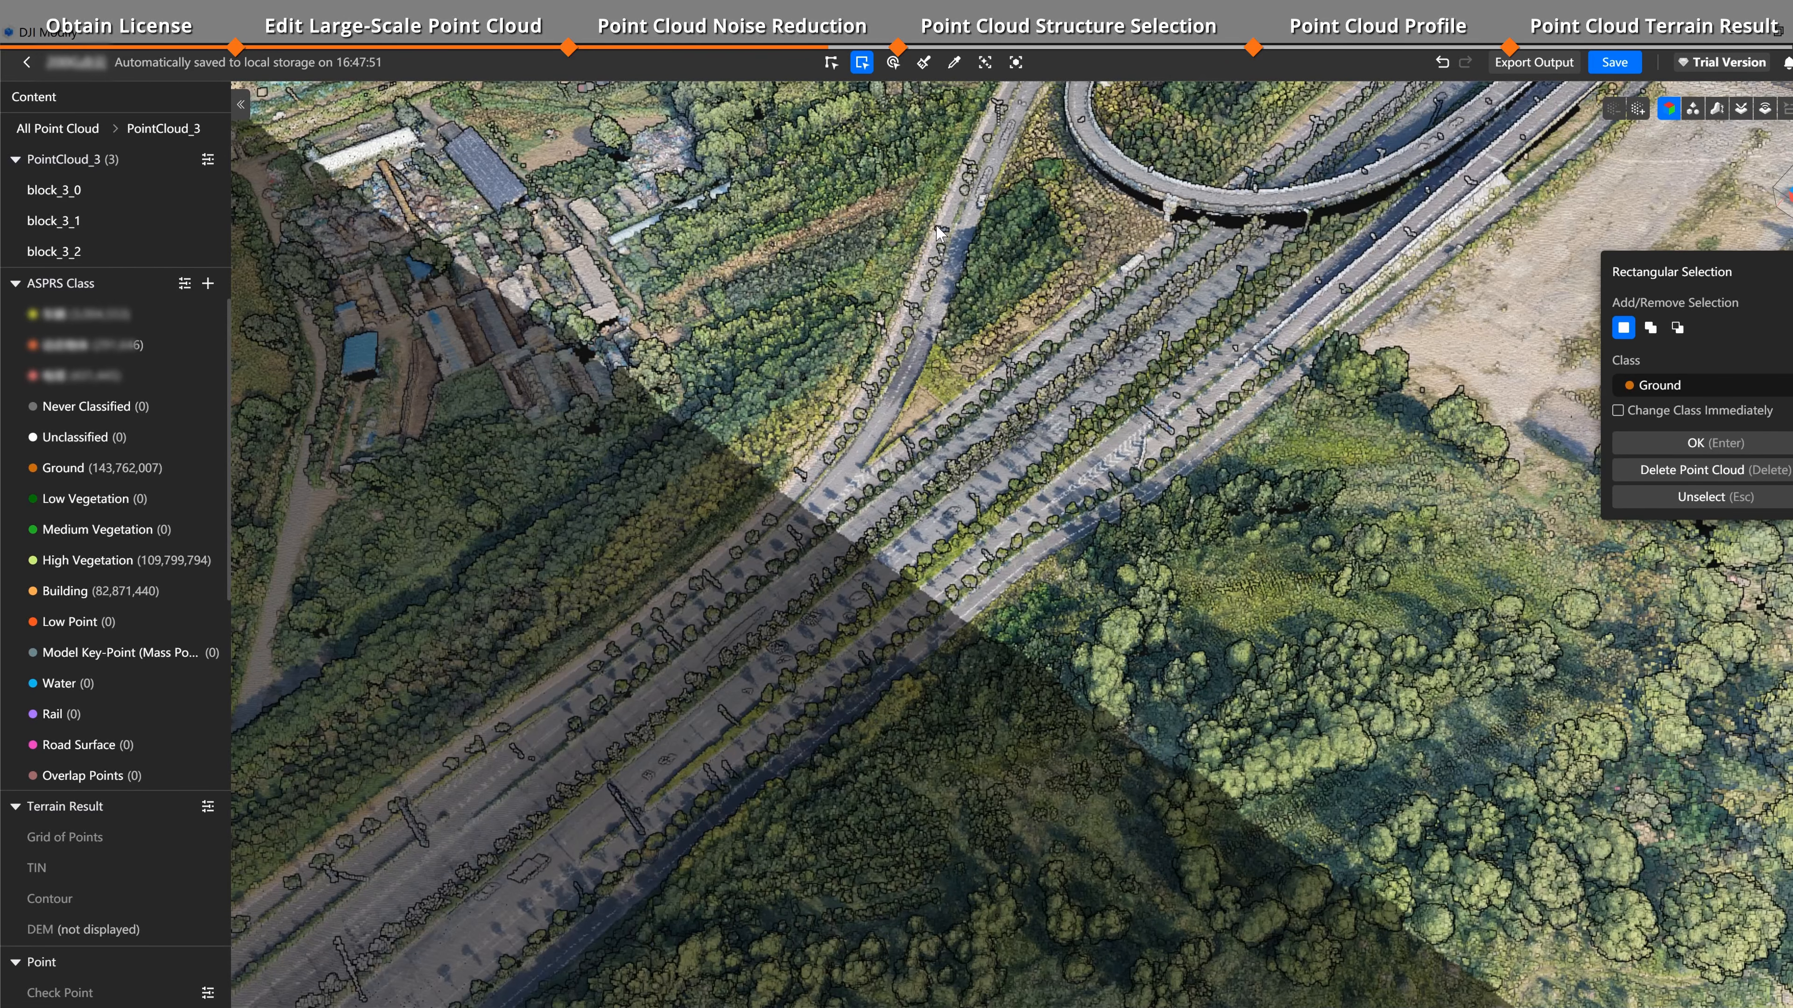
Step: Activate Structure Selection and pick ground points along the road
{"action": "left_click", "coordinate": [1016, 62]}
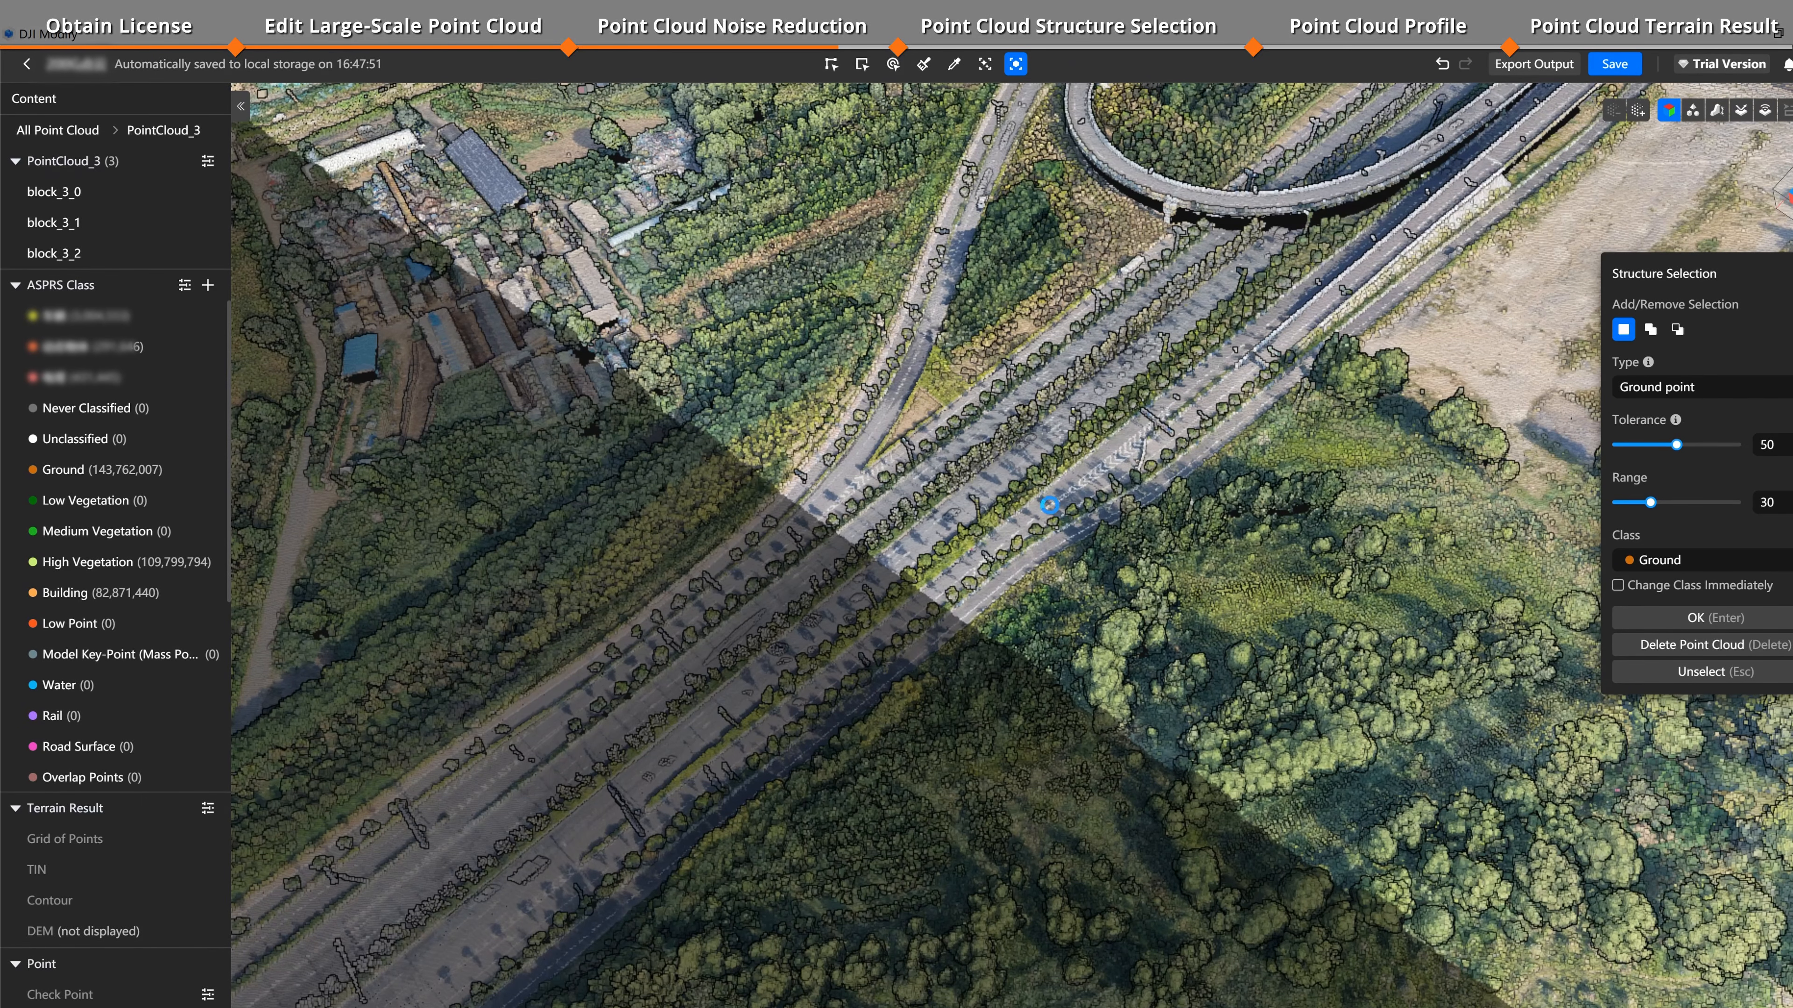
{"action": "left_click", "coordinate": [1075, 524]}
{"action": "left_click", "coordinate": [945, 511]}
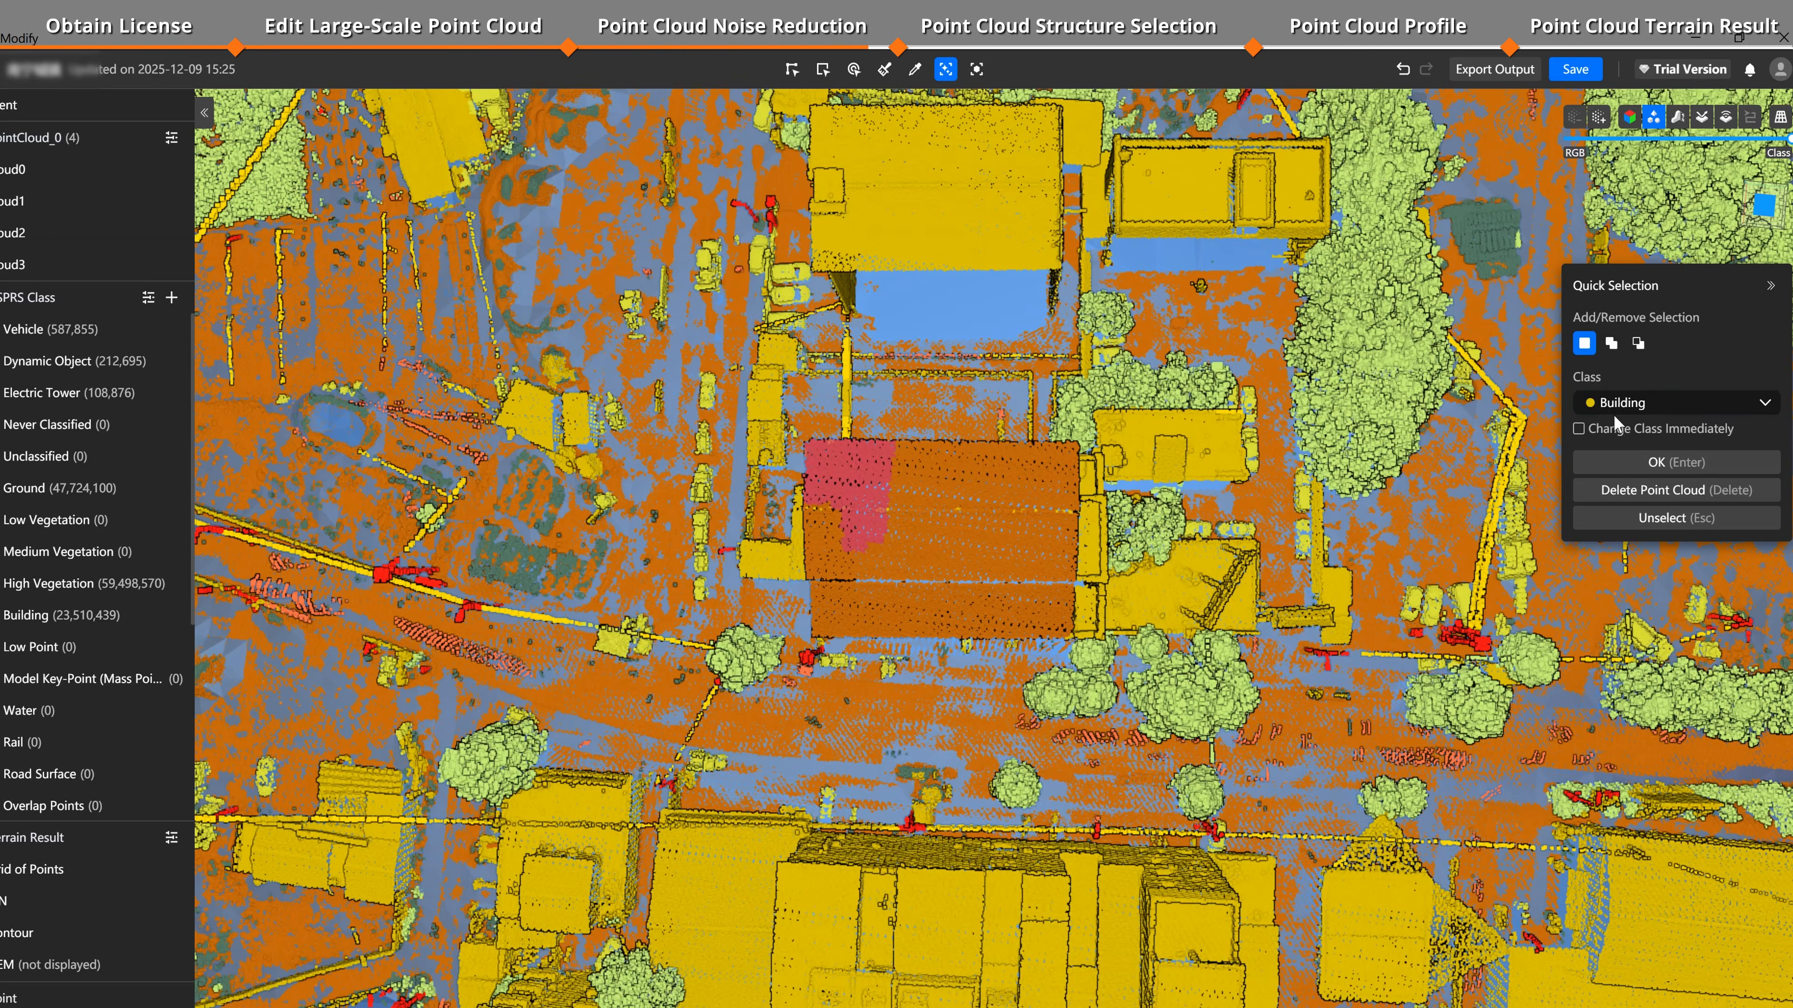
Step: Set Quick Selection to class Building with Change Class Immediately enabled
{"action": "left_click", "coordinate": [1616, 407]}
{"action": "left_click", "coordinate": [1647, 650]}
{"action": "left_click", "coordinate": [1657, 466]}
{"action": "left_click", "coordinate": [1578, 428]}
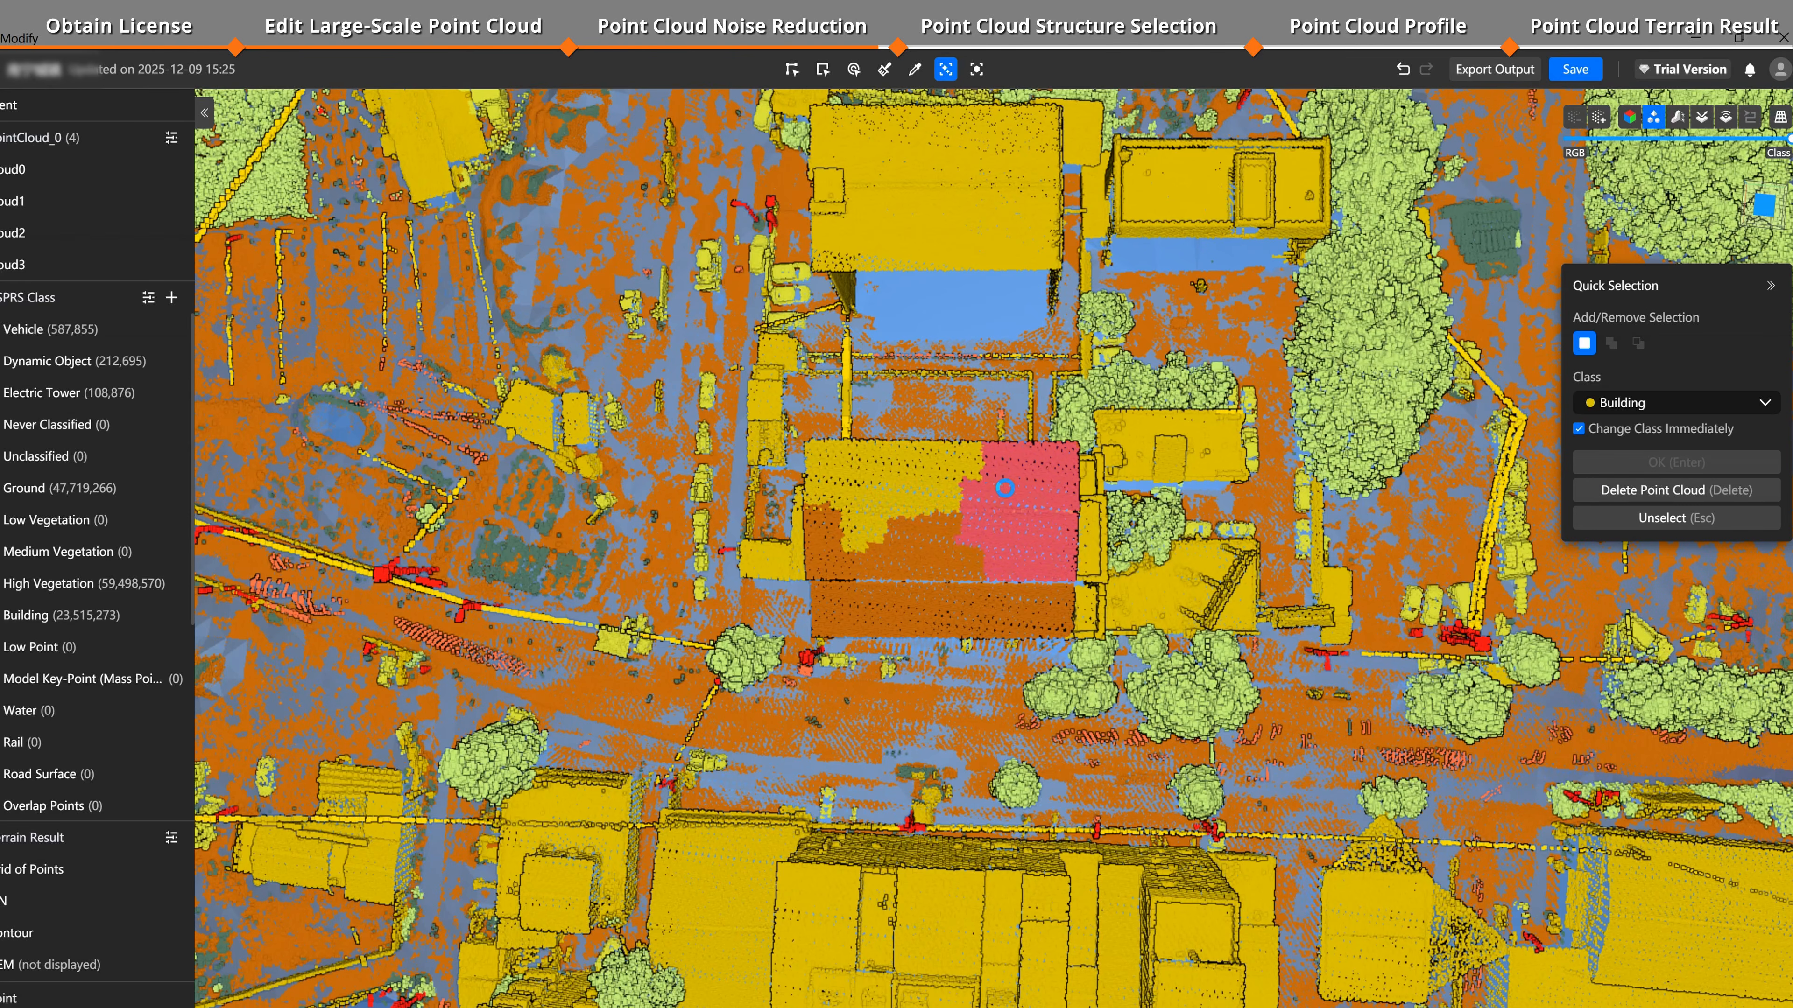
Step: Pick the misclassified roof patches to reclassify them as Building
{"action": "left_click", "coordinate": [1003, 508]}
{"action": "left_click", "coordinate": [947, 559]}
{"action": "left_click", "coordinate": [845, 567]}
{"action": "left_click", "coordinate": [826, 558]}
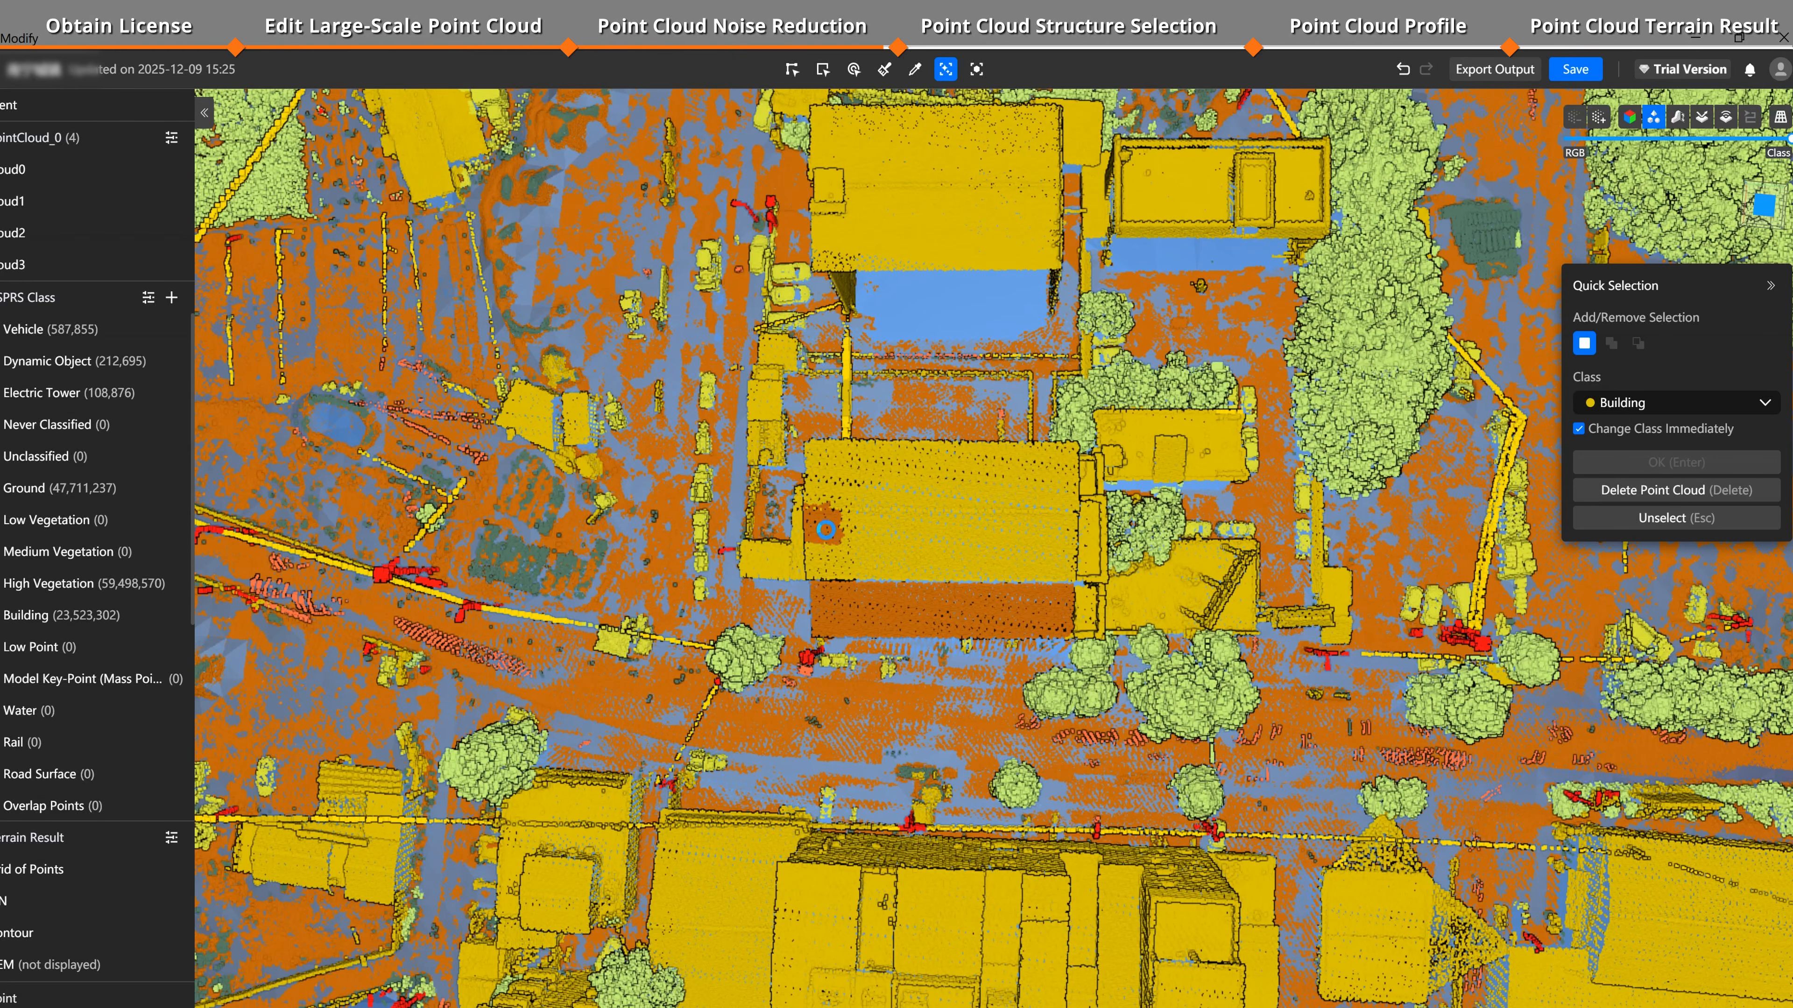
{"action": "left_click", "coordinate": [823, 524]}
{"action": "left_click", "coordinate": [843, 608]}
{"action": "left_click", "coordinate": [922, 619]}
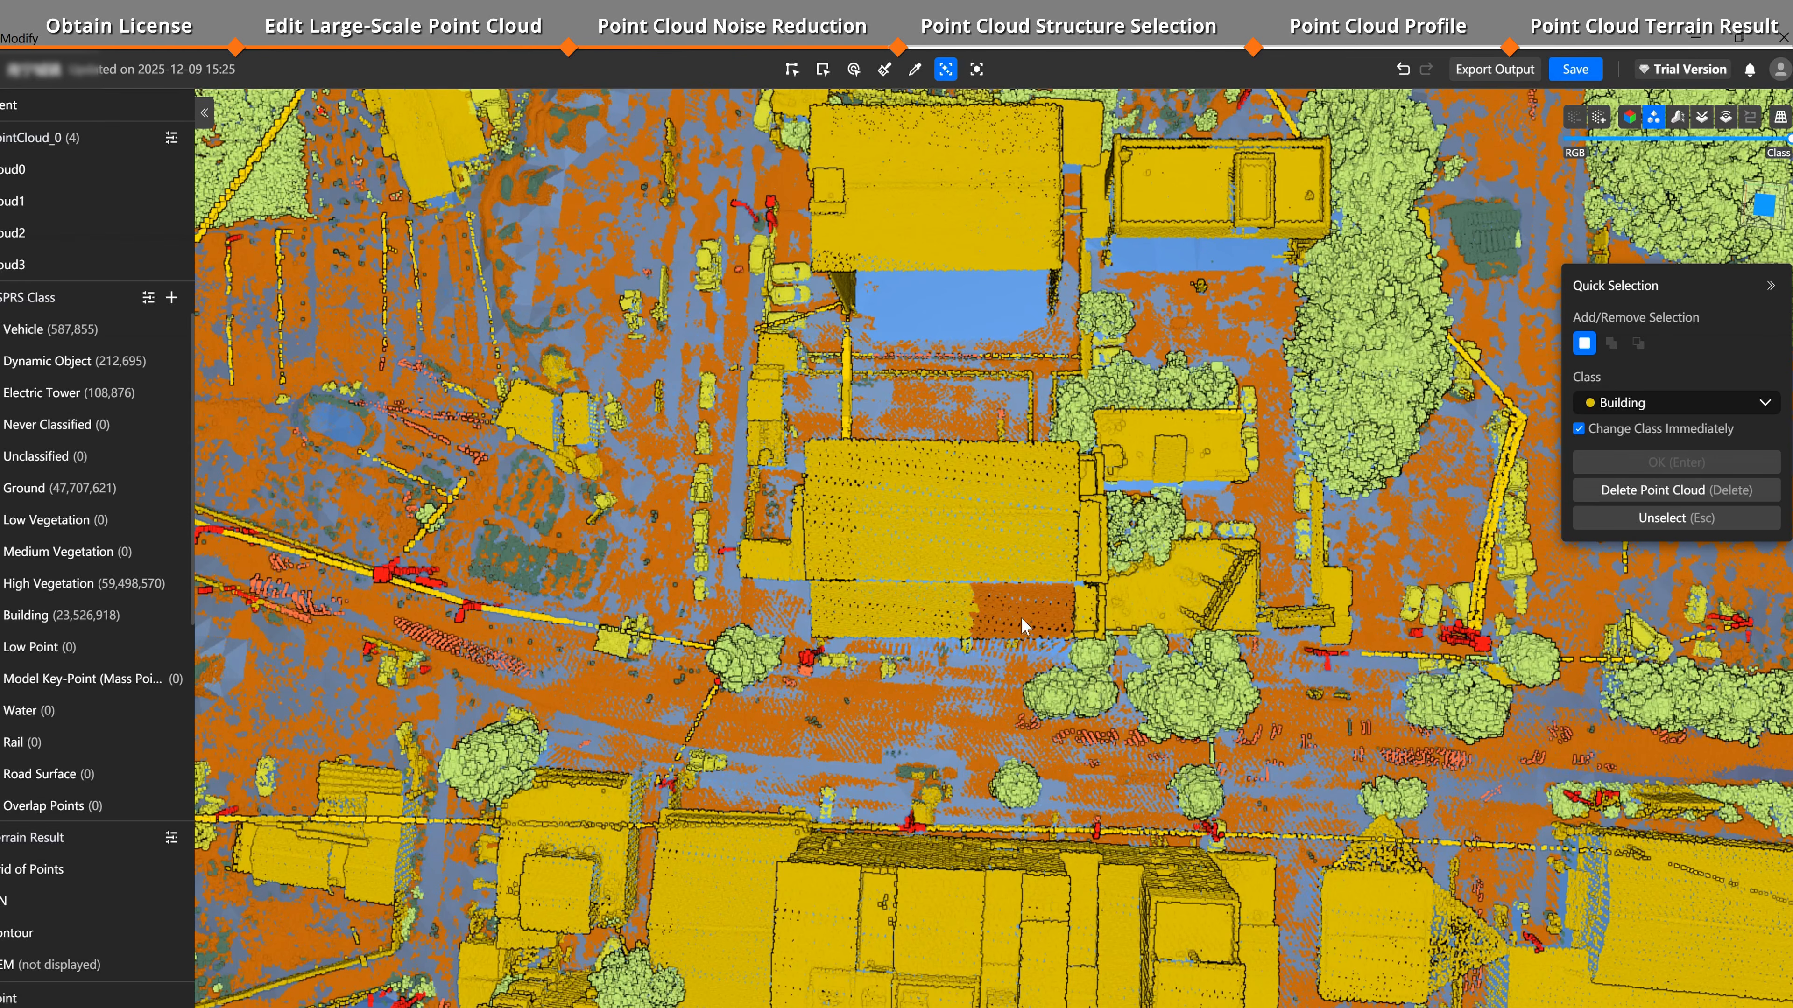
{"action": "left_click", "coordinate": [1047, 619]}
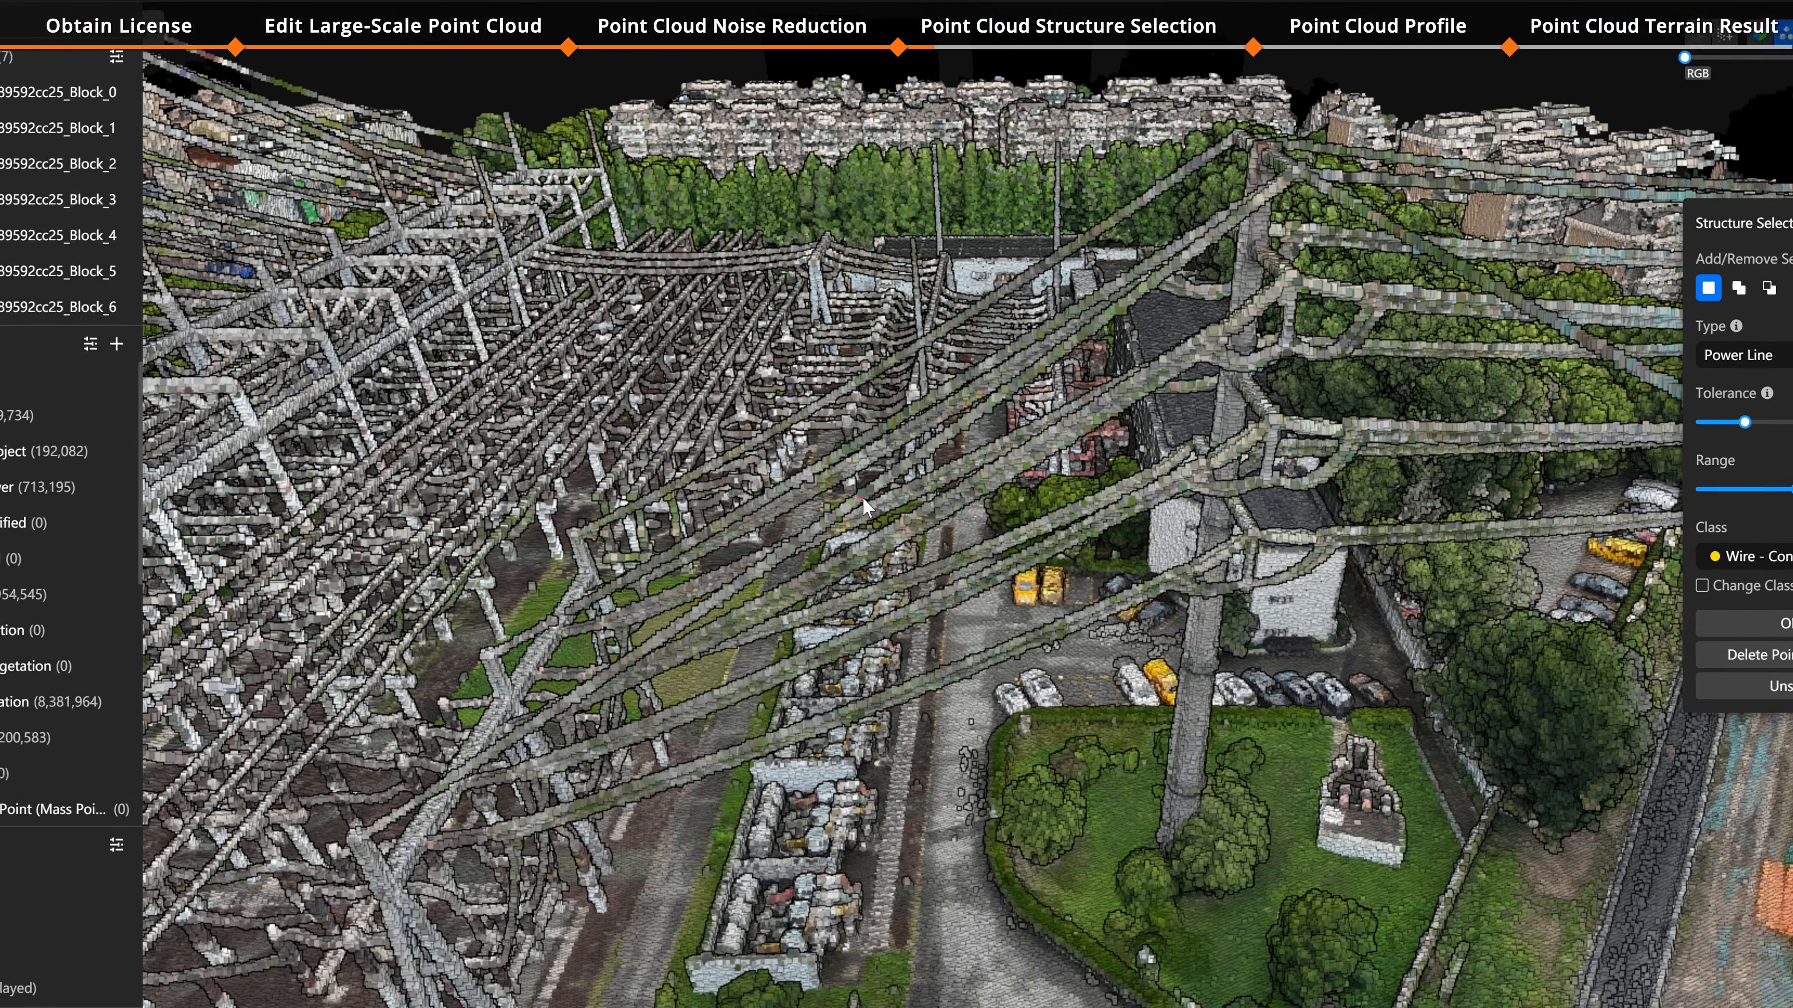
Step: Use Structure Selection to pick a power line conductor, then a patch of ground at a road intersection
{"action": "left_click", "coordinate": [835, 500]}
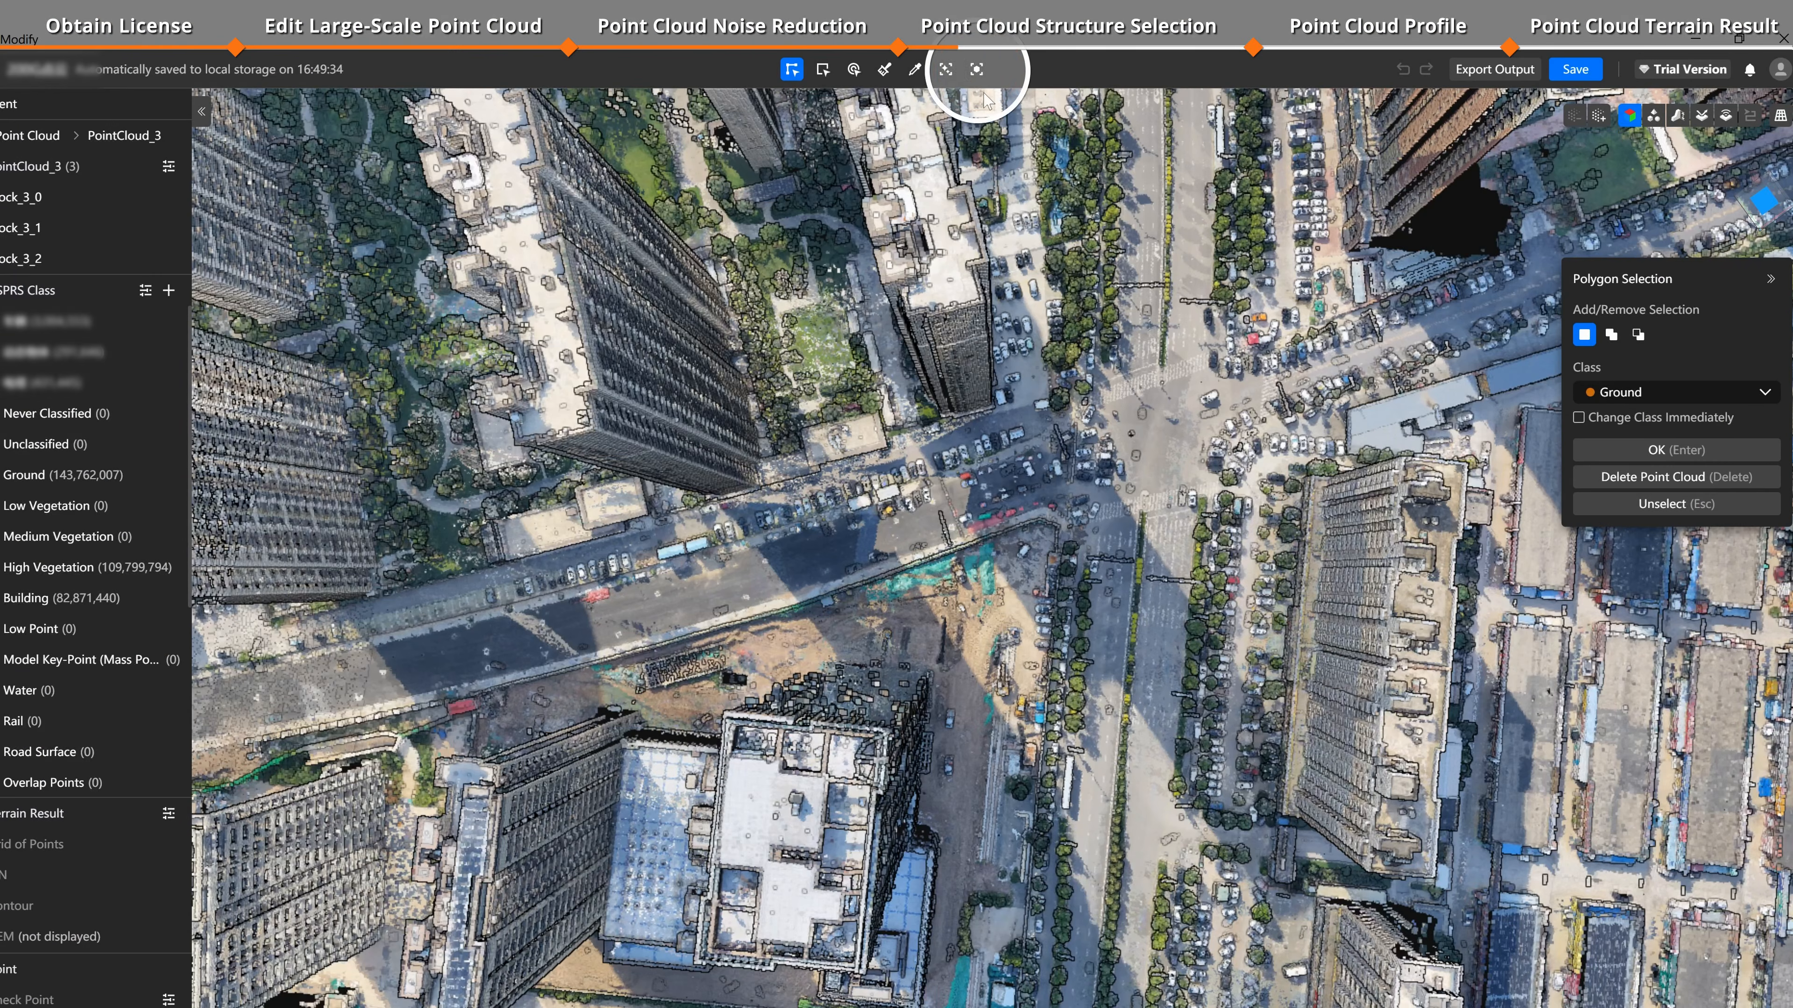
{"action": "left_click", "coordinate": [976, 69]}
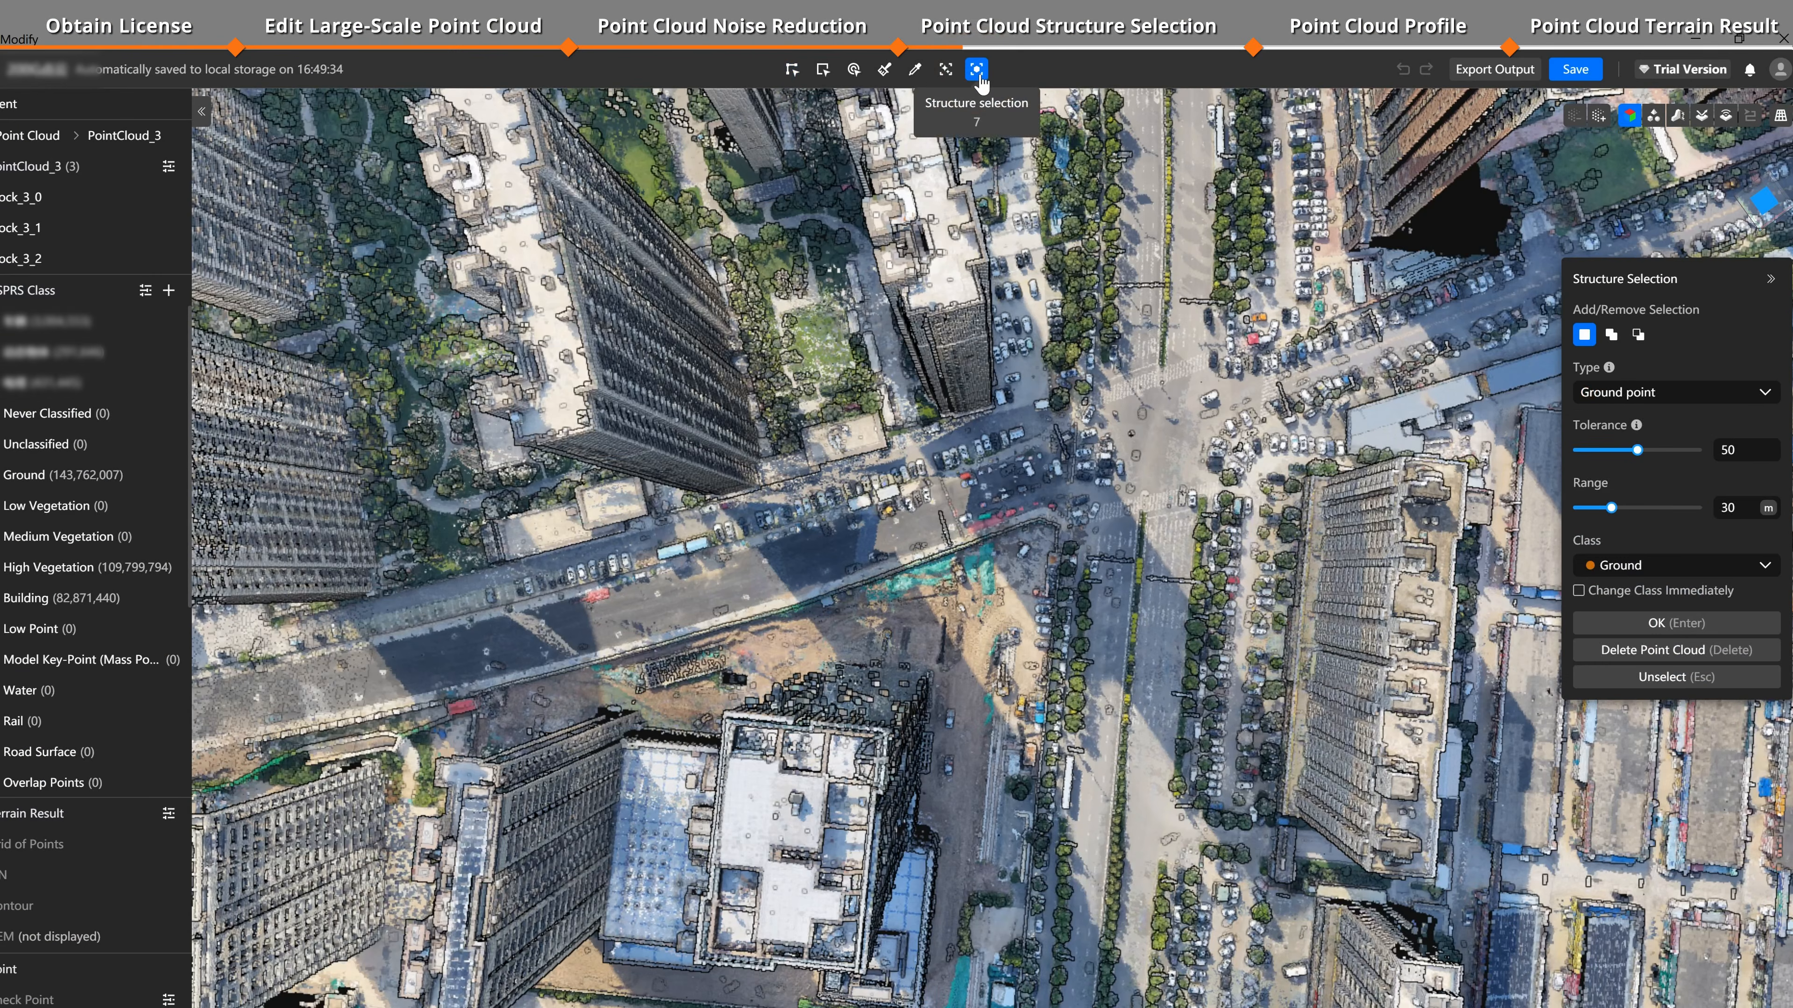
{"action": "left_click", "coordinate": [1179, 468]}
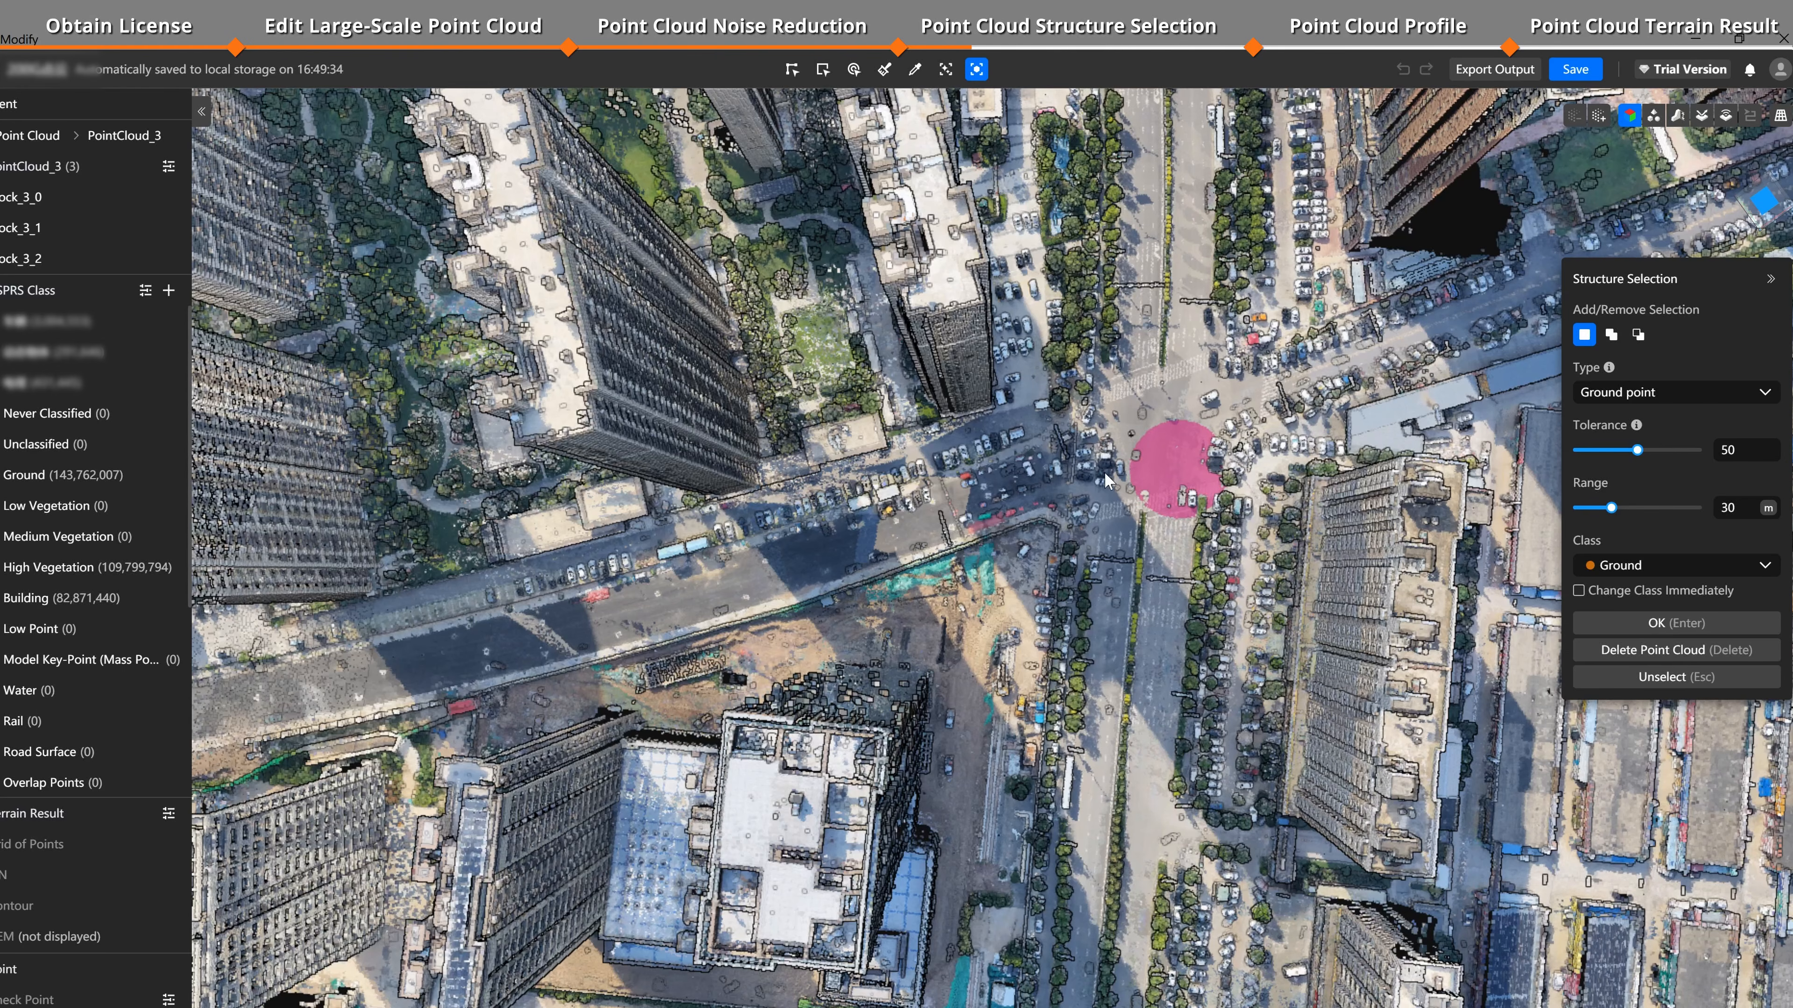
Step: Select ground points along the road and add the neighbouring road stretches to the selection
{"action": "left_click", "coordinate": [915, 517]}
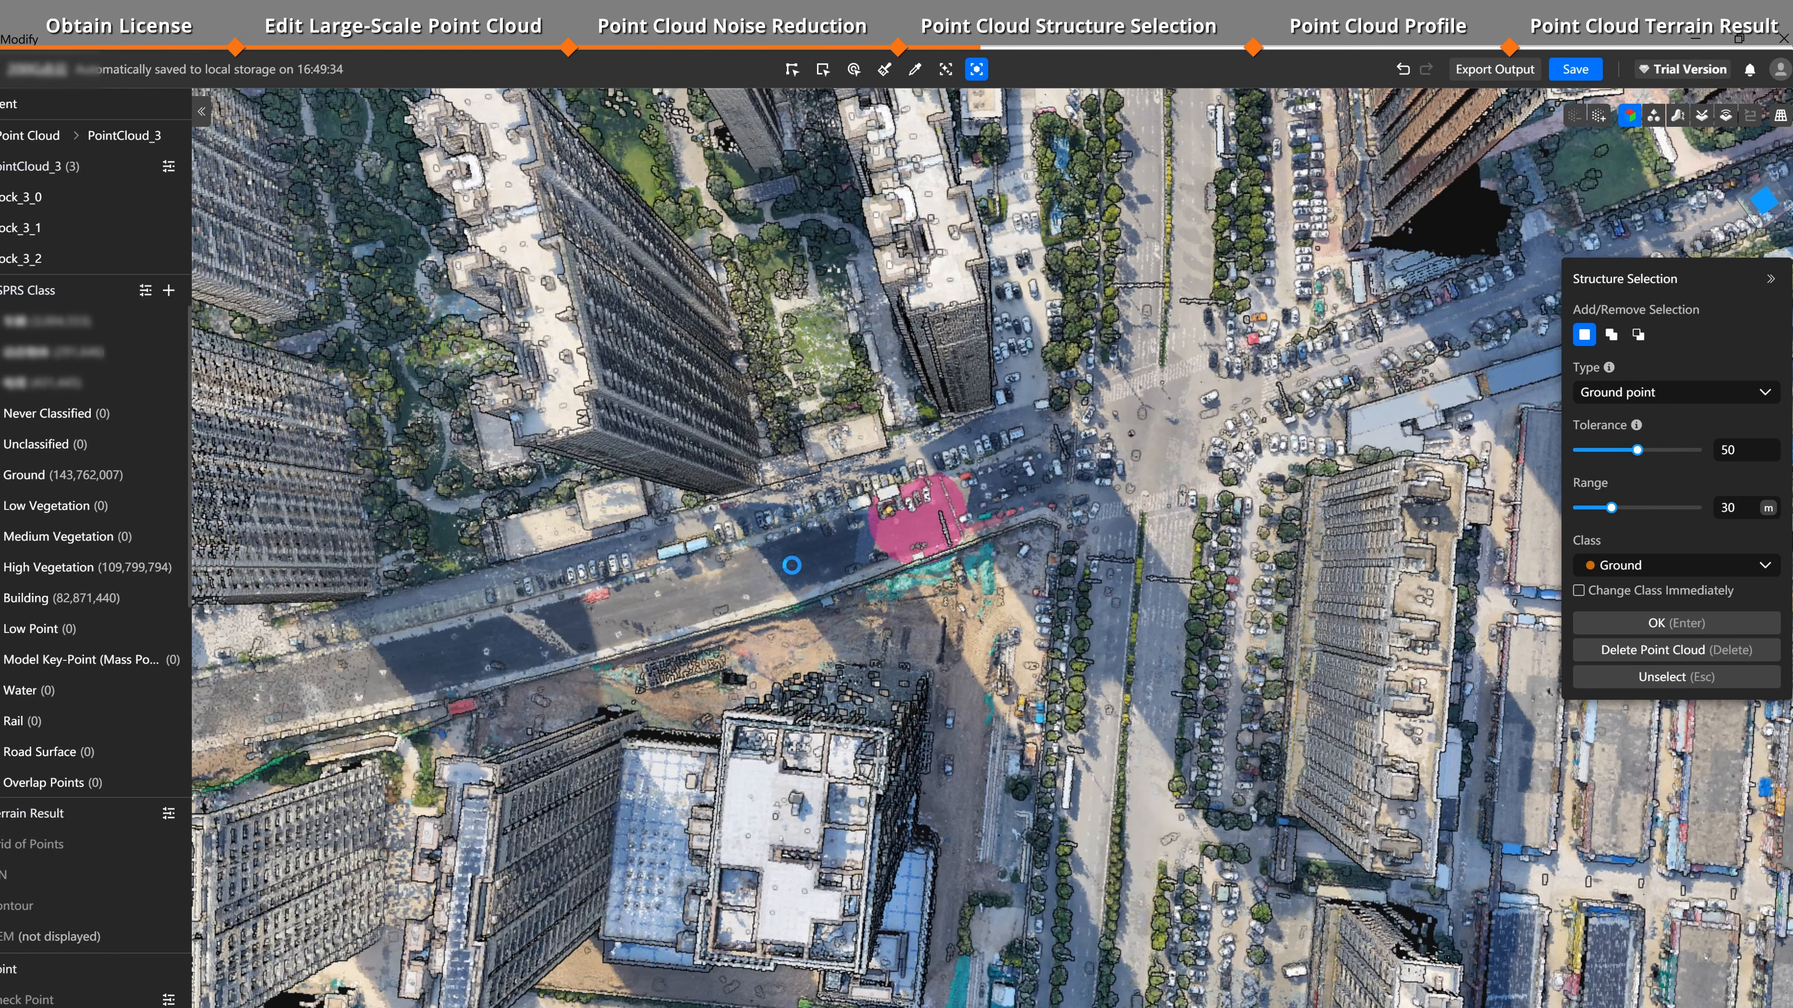
{"action": "left_click", "coordinate": [792, 565]}
{"action": "key", "text": "shift"}
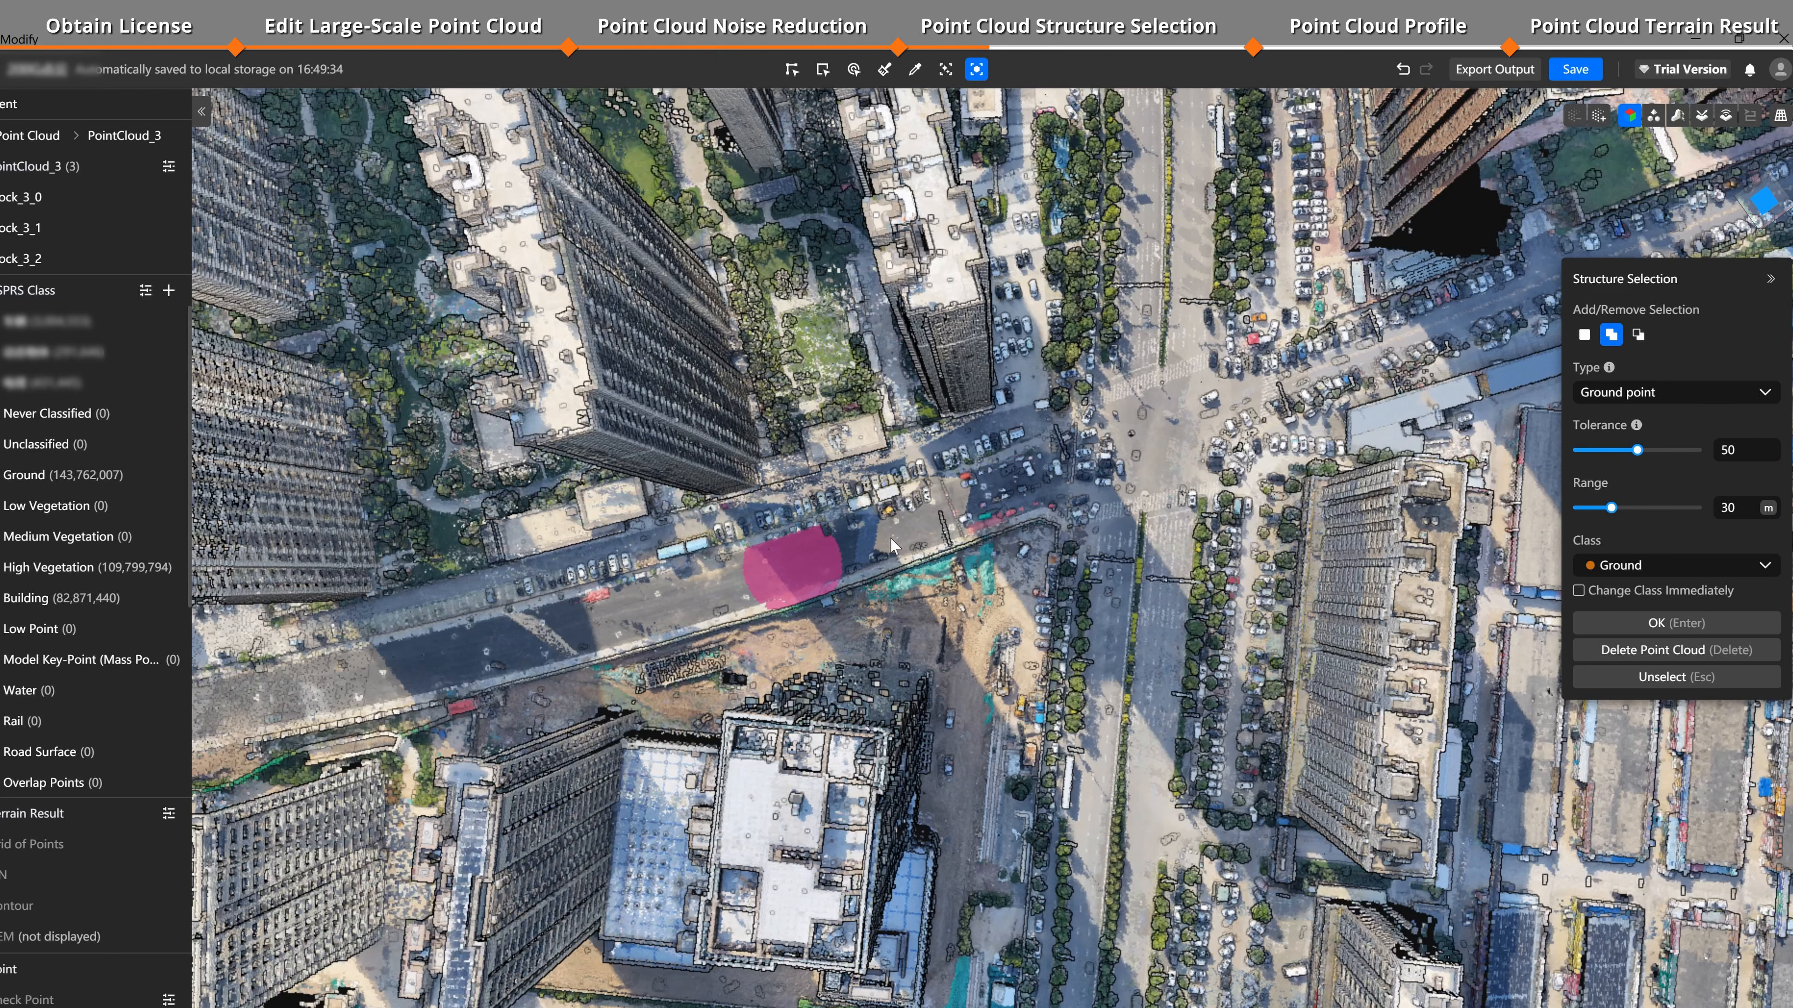
{"action": "left_click", "coordinate": [922, 530]}
{"action": "left_click", "coordinate": [938, 521]}
{"action": "left_click", "coordinate": [996, 484]}
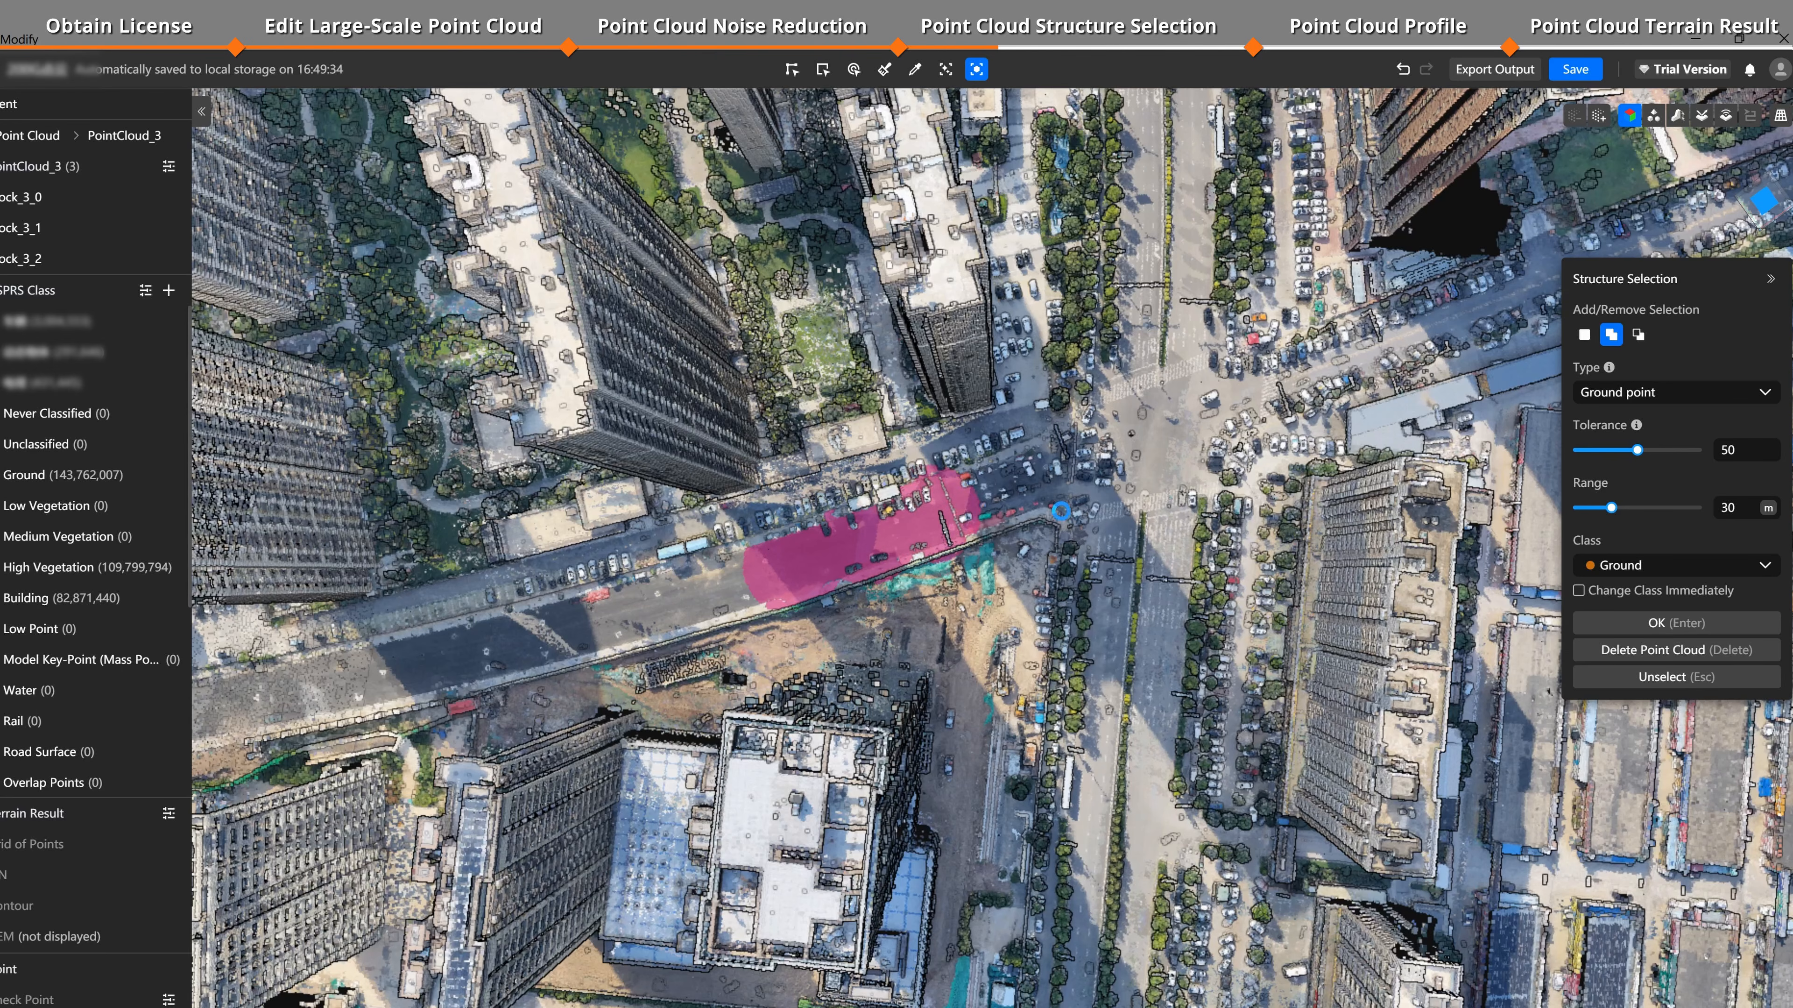
Step: Subtract points near the intersection from the selection and undo the last edit
{"action": "key", "text": "ctrl"}
{"action": "left_click", "coordinate": [1059, 515], "text": "ctrl"}
{"action": "left_click", "coordinate": [970, 508], "text": "ctrl"}
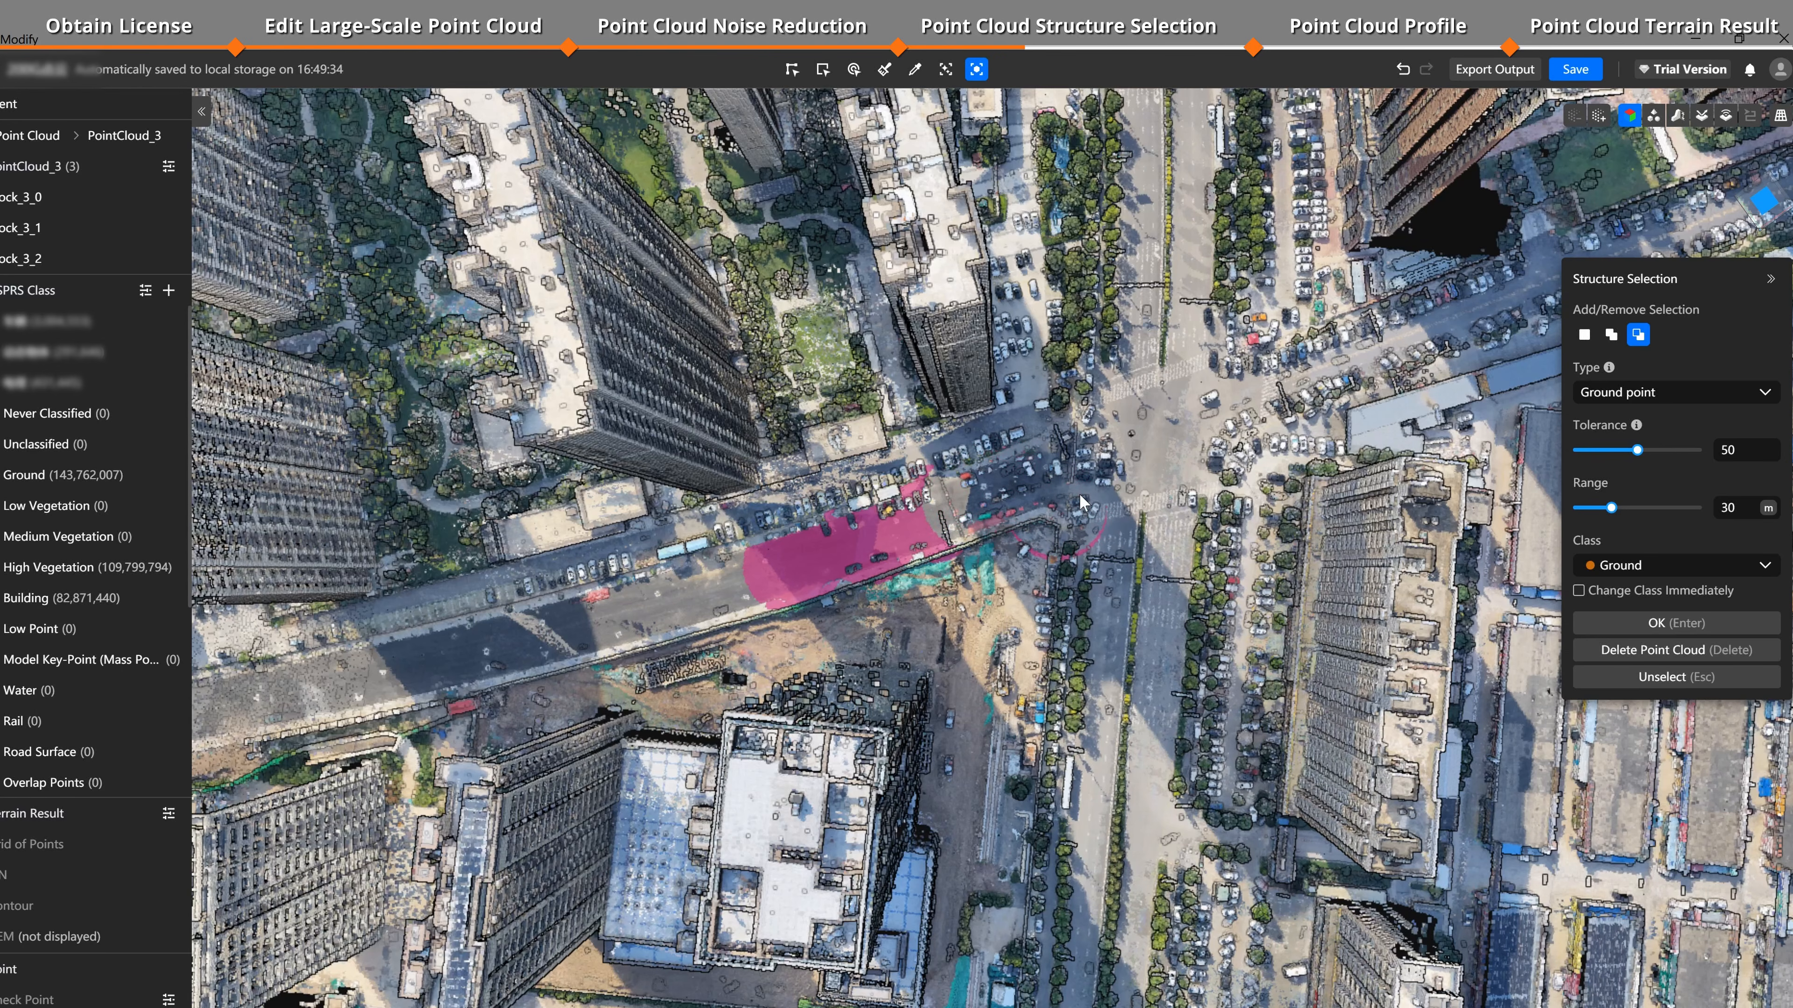
{"action": "left_click", "coordinate": [1403, 68]}
{"action": "left_click", "coordinate": [1403, 67]}
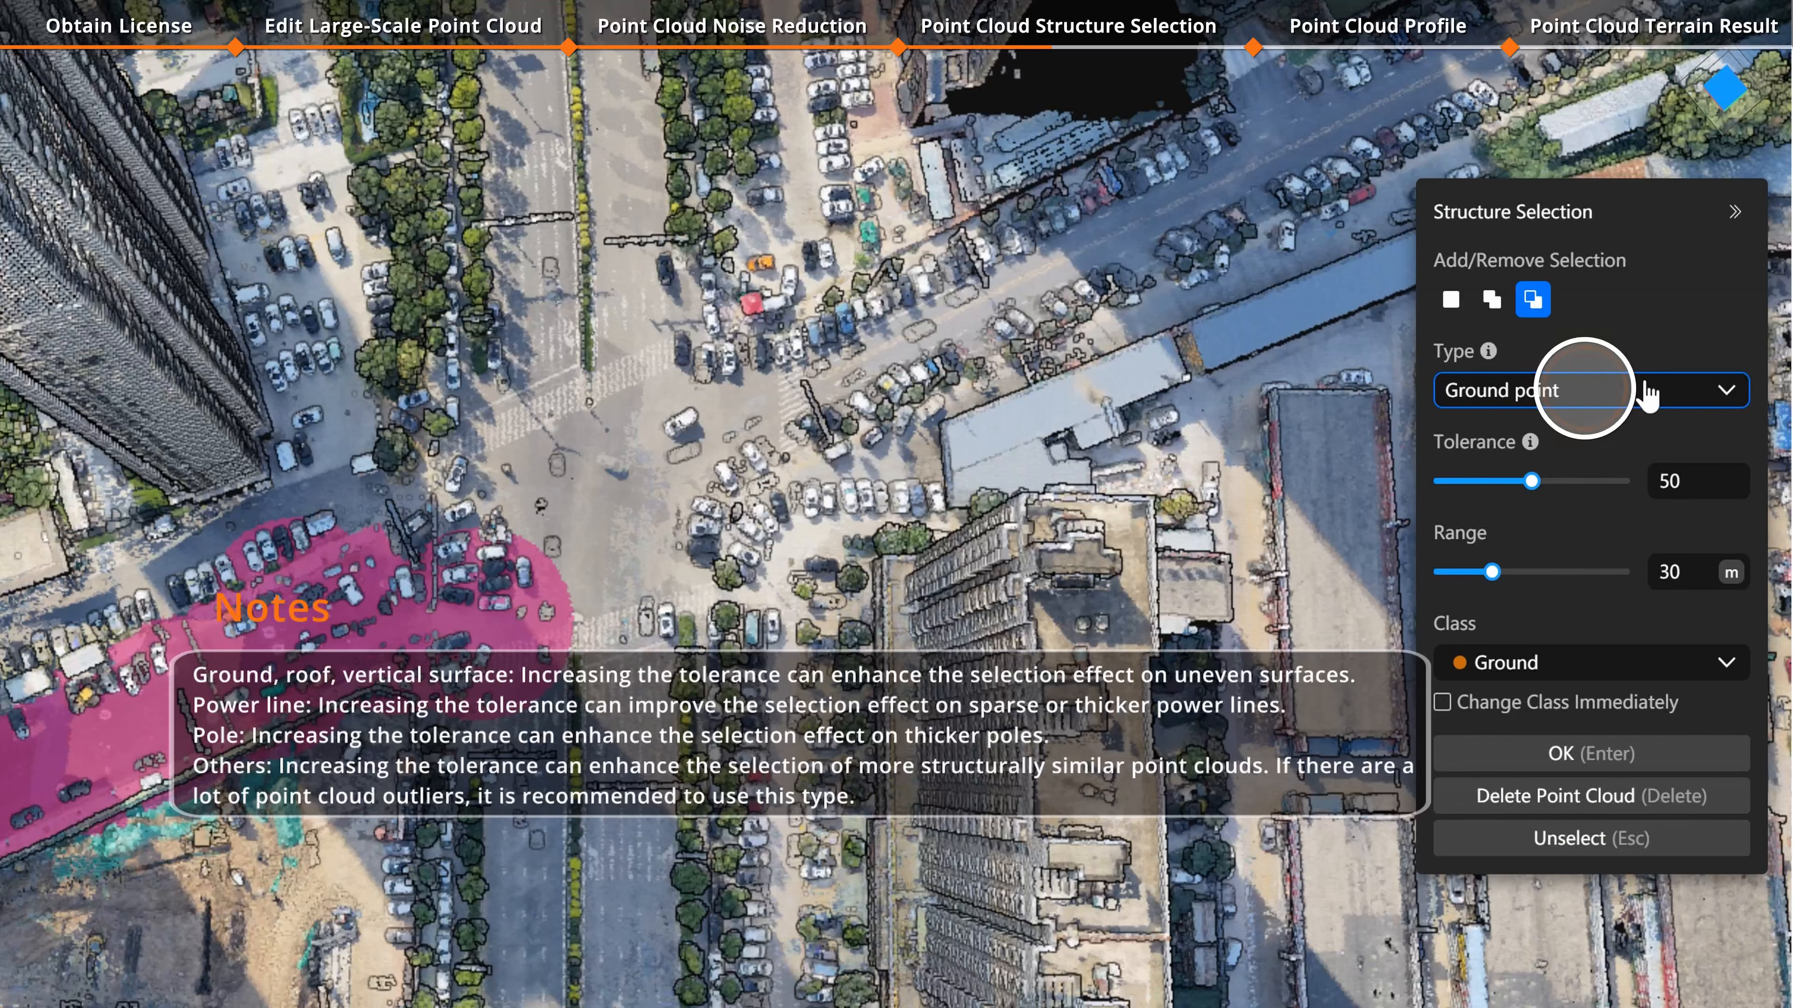
Step: Keep Ground point as the structure type and set tolerance to 53 and range to about 16 m
{"action": "left_click", "coordinate": [1644, 392]}
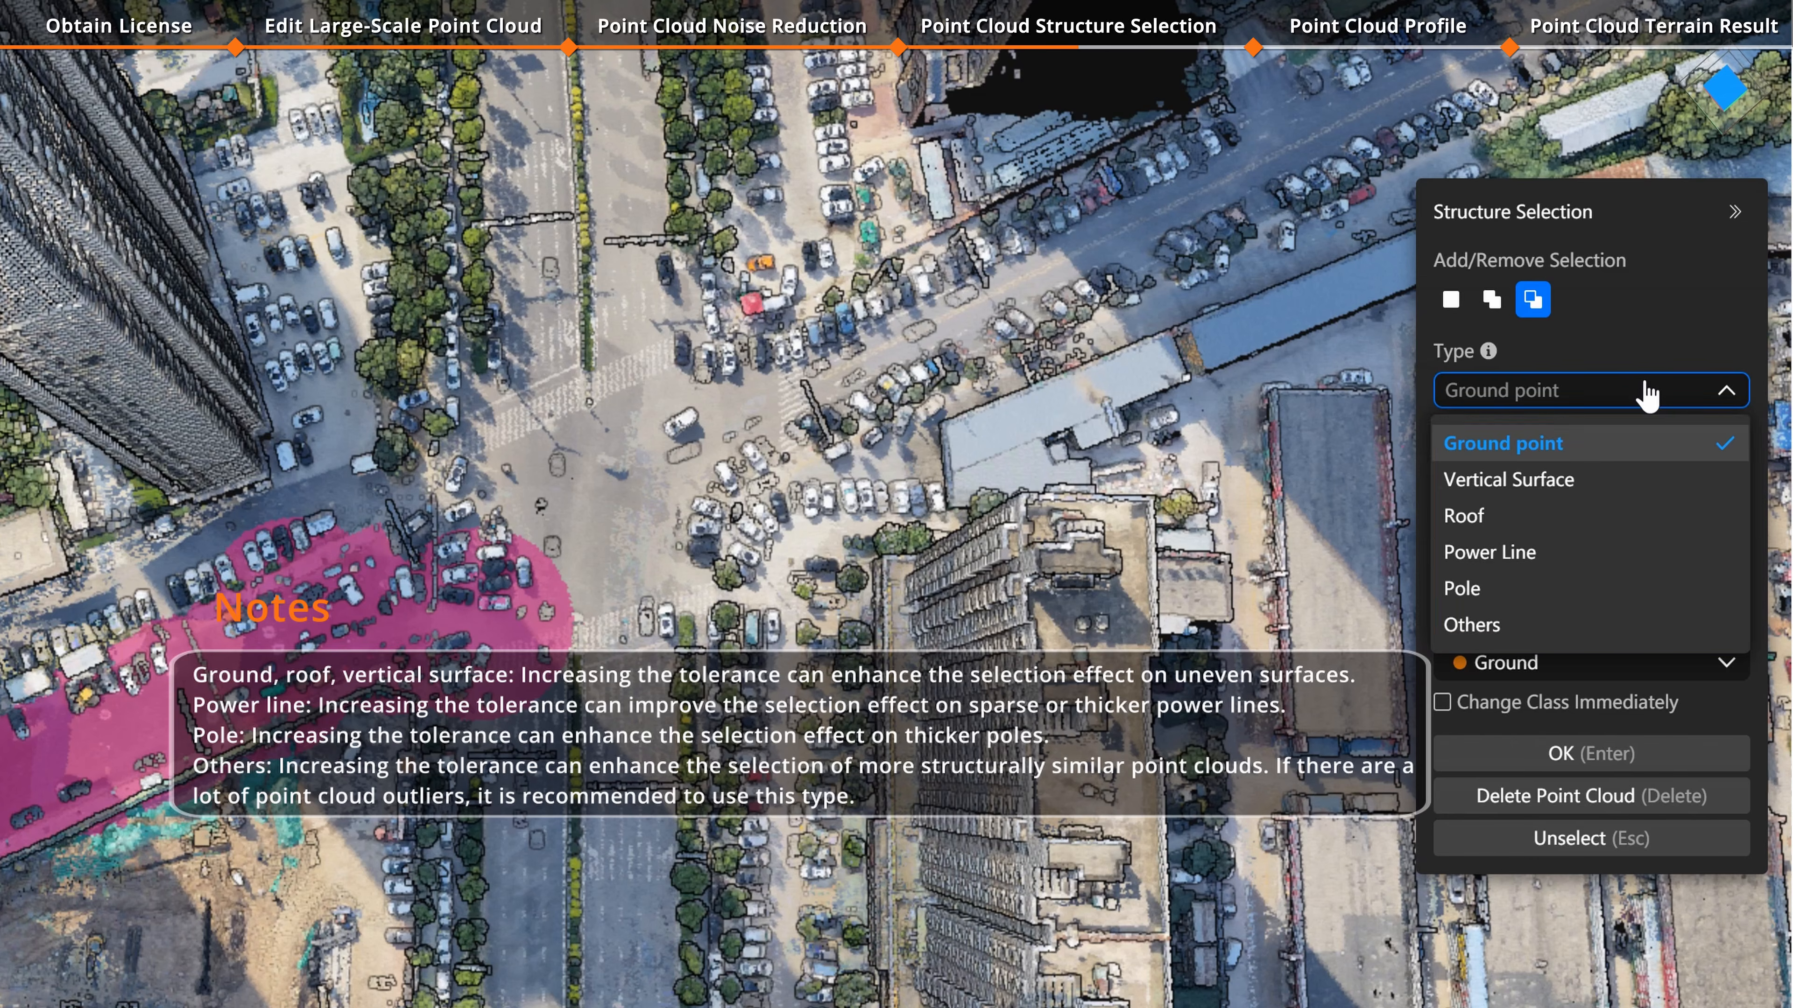
{"action": "left_click", "coordinate": [1646, 394]}
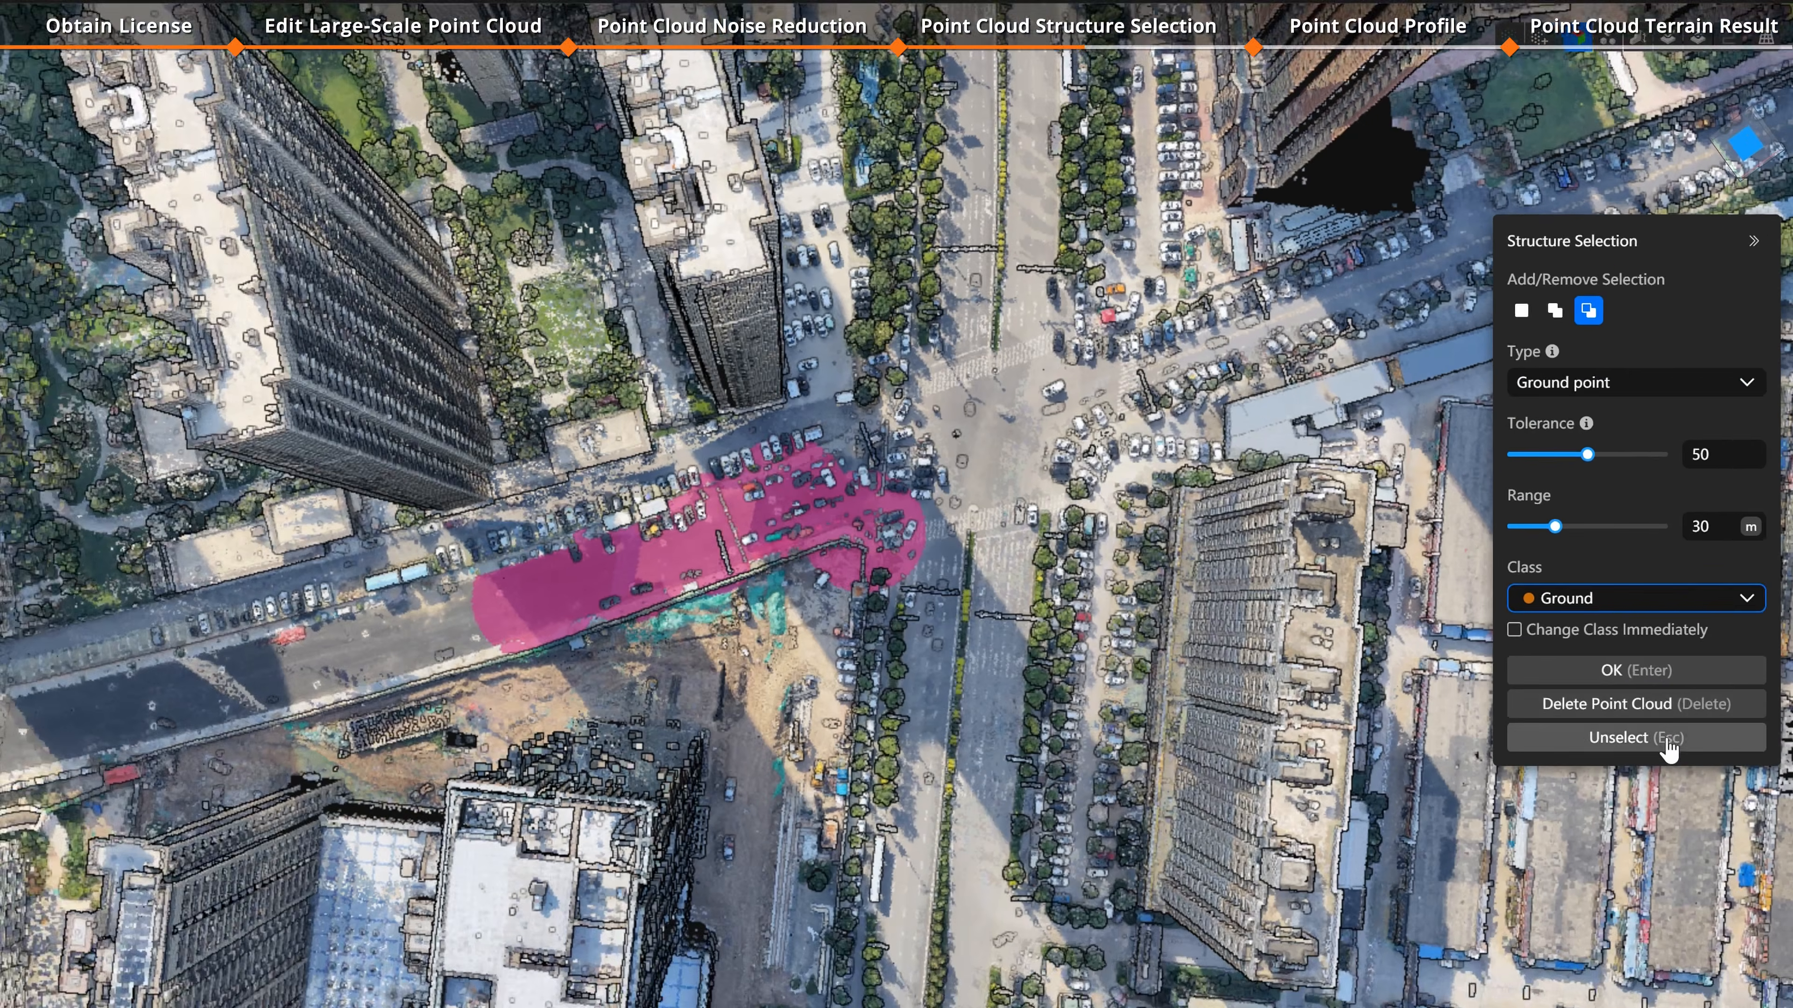
{"action": "left_click", "coordinate": [1667, 740]}
{"action": "left_click_drag", "start_coordinate": [1587, 454], "coordinate": [1591, 507]}
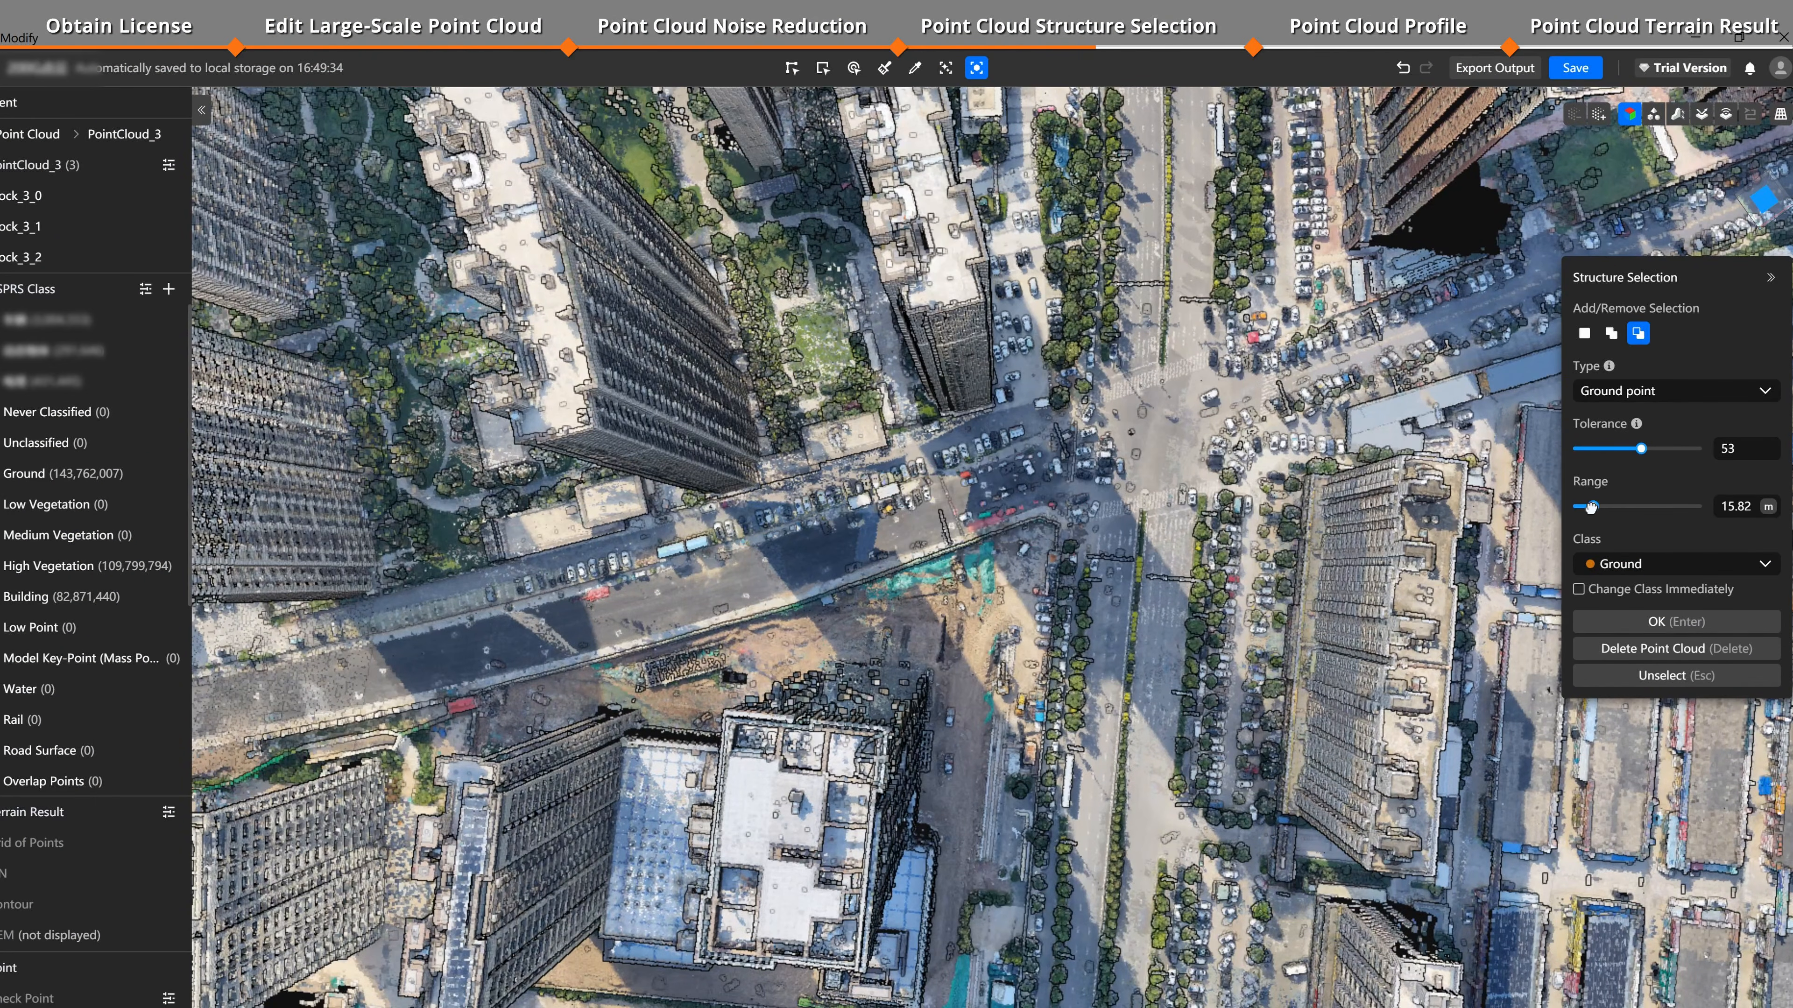
Step: Switch to add mode and add ground patches at the road intersection to the selection
{"action": "left_click", "coordinate": [1610, 333]}
{"action": "left_click", "coordinate": [1164, 401]}
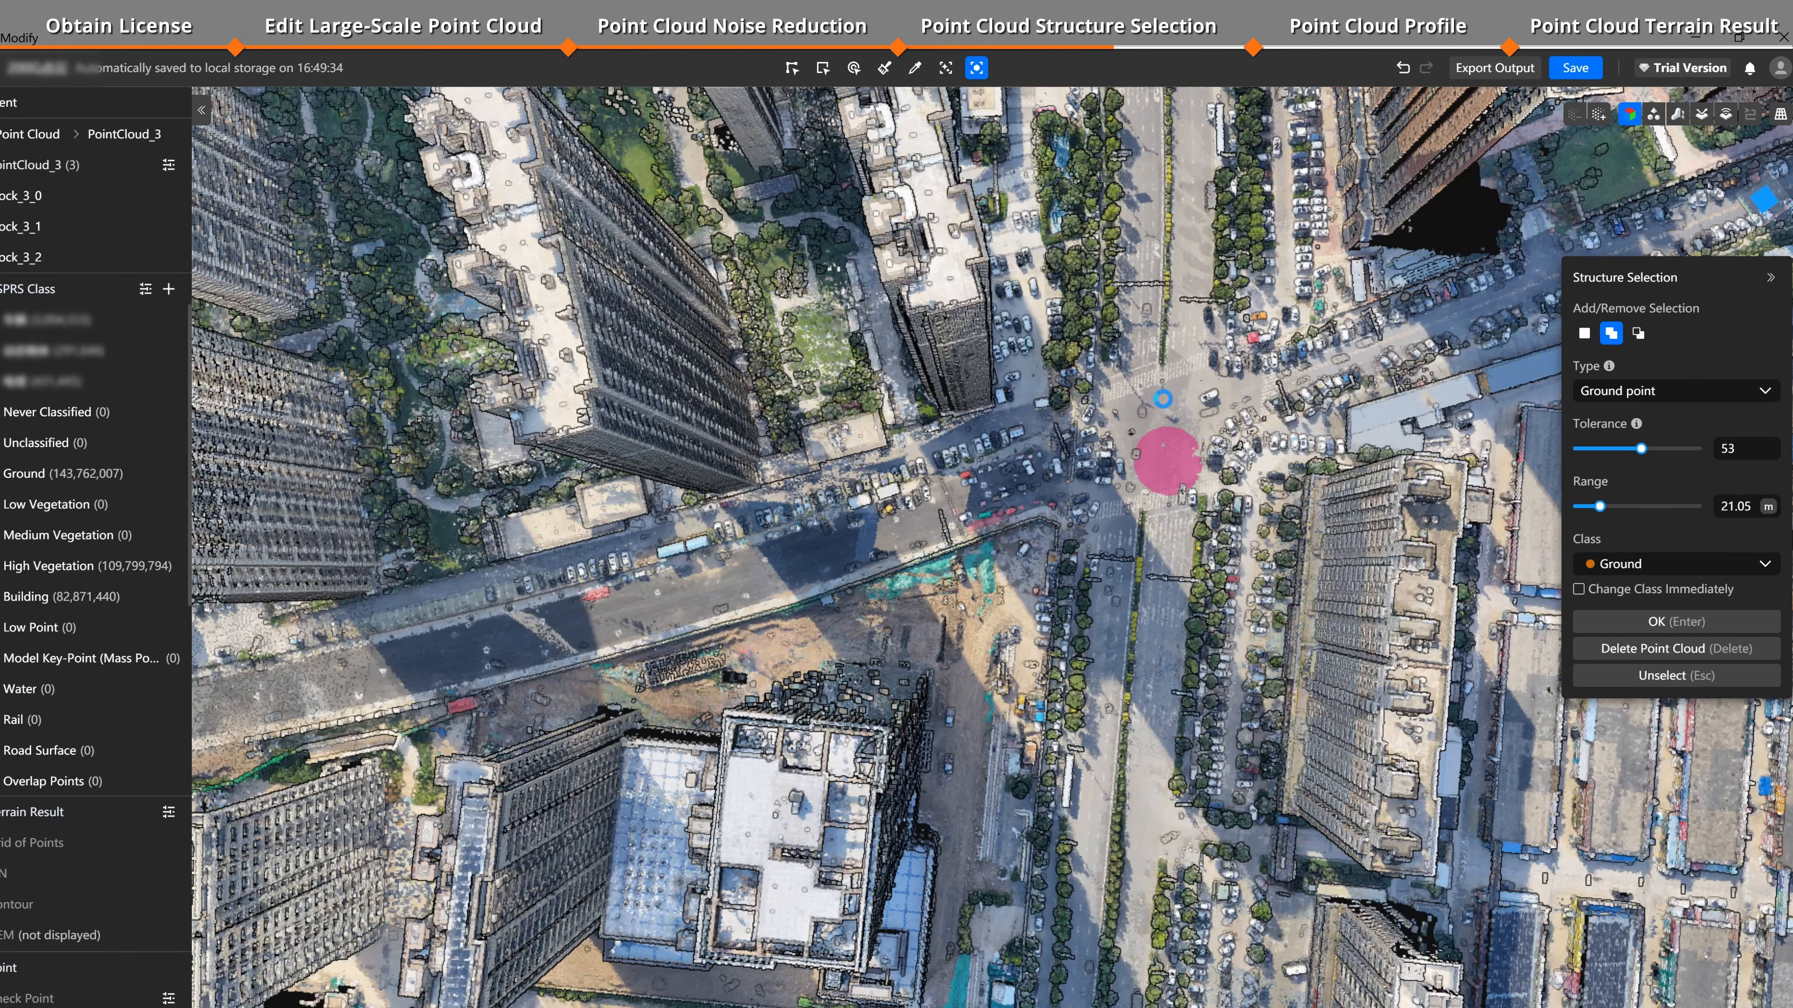
{"action": "left_click", "coordinate": [1198, 430]}
Step: Raise the range to about 62 m and add wider ground areas around the intersection
{"action": "left_click_drag", "start_coordinate": [1602, 506], "coordinate": [1652, 506]}
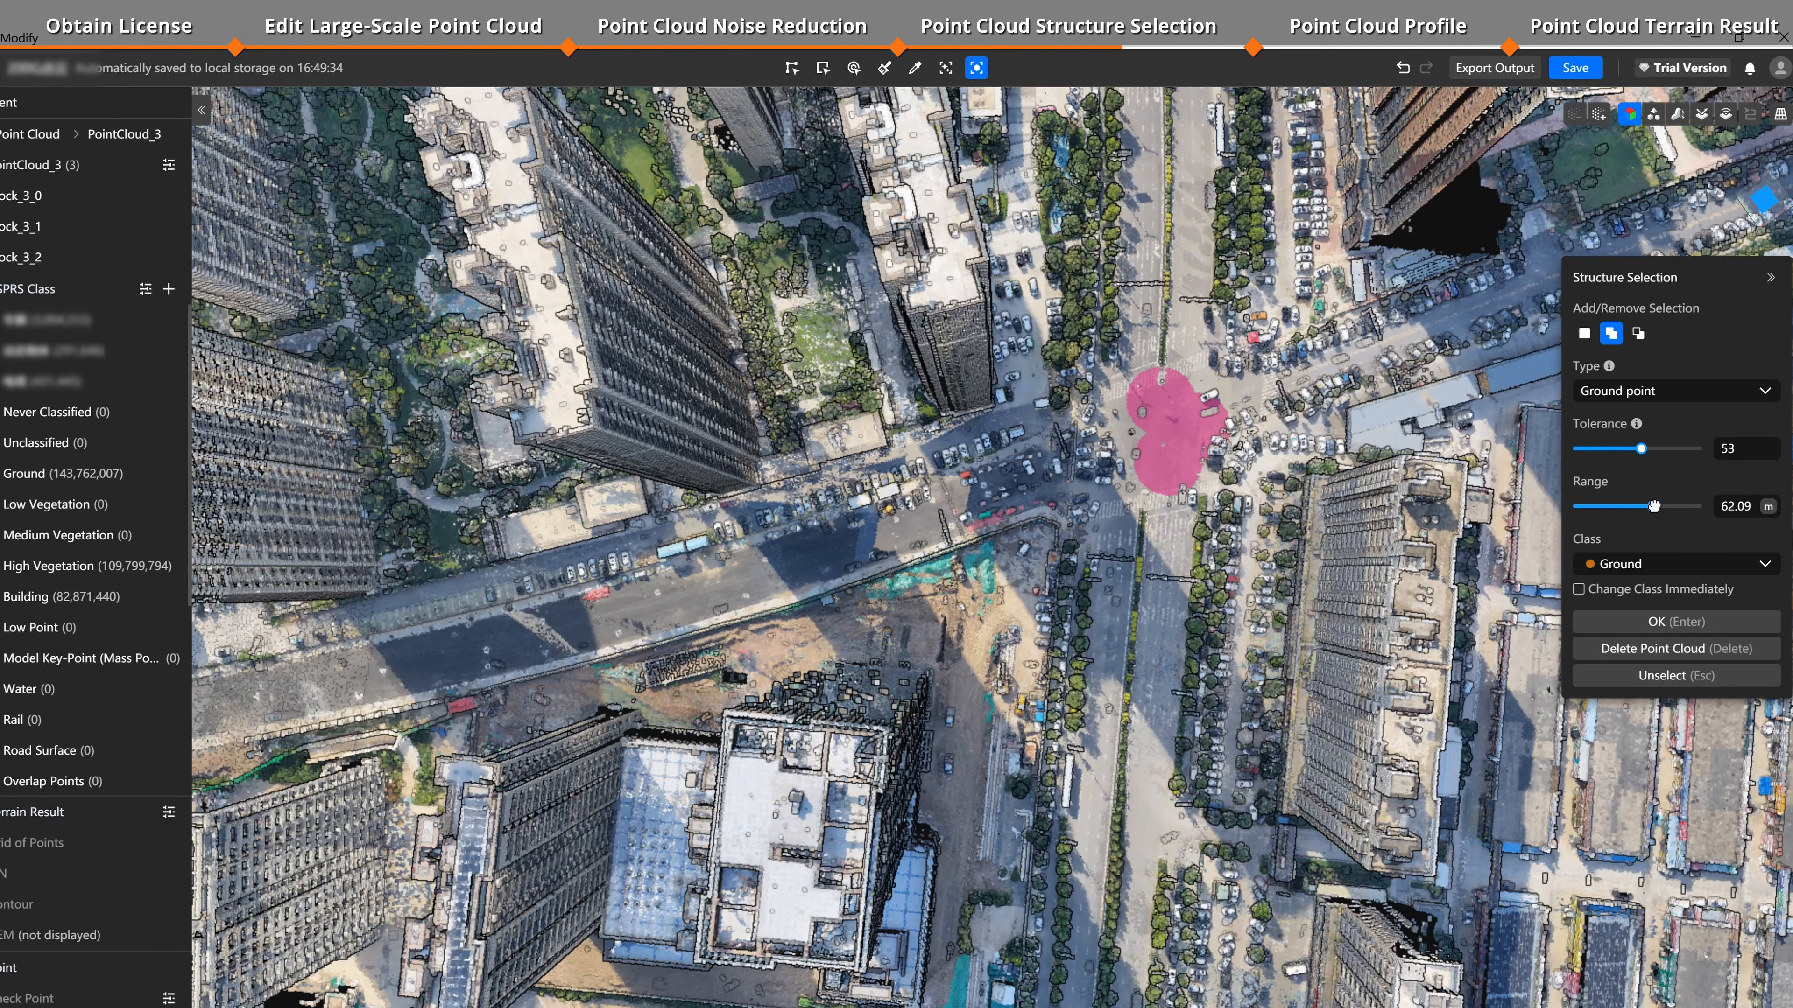
{"action": "left_click", "coordinate": [1161, 530]}
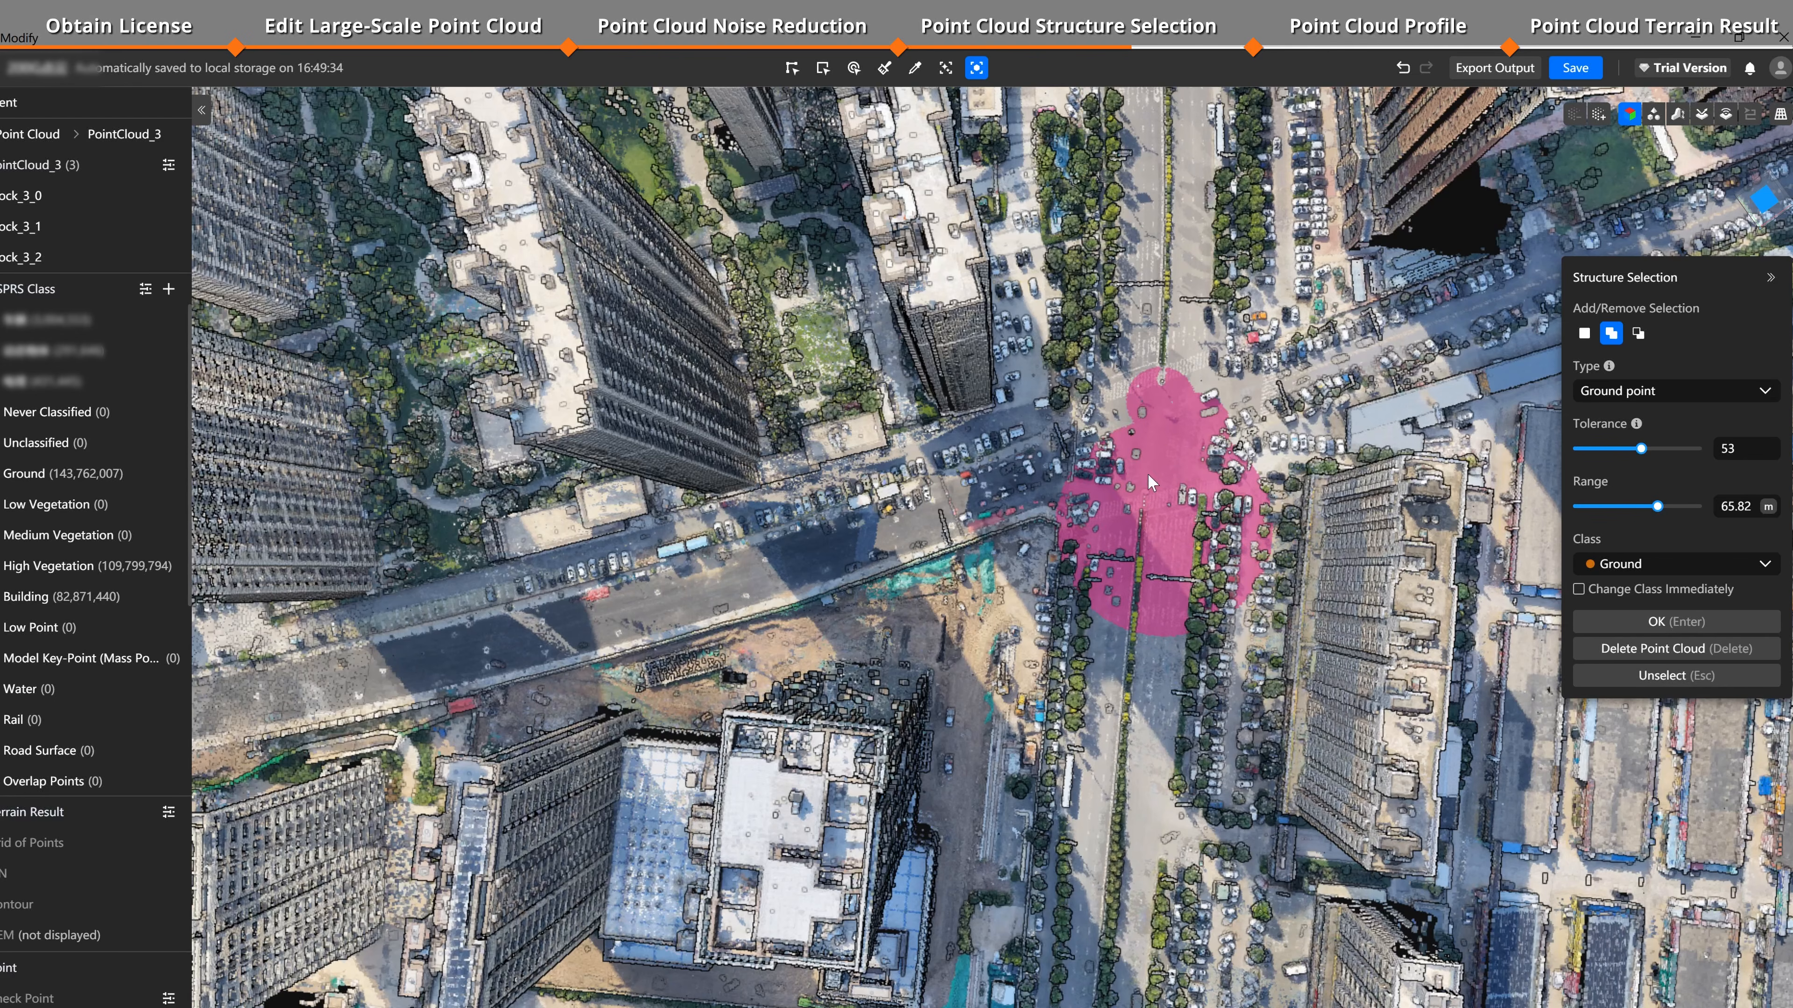
{"action": "left_click", "coordinate": [1182, 341]}
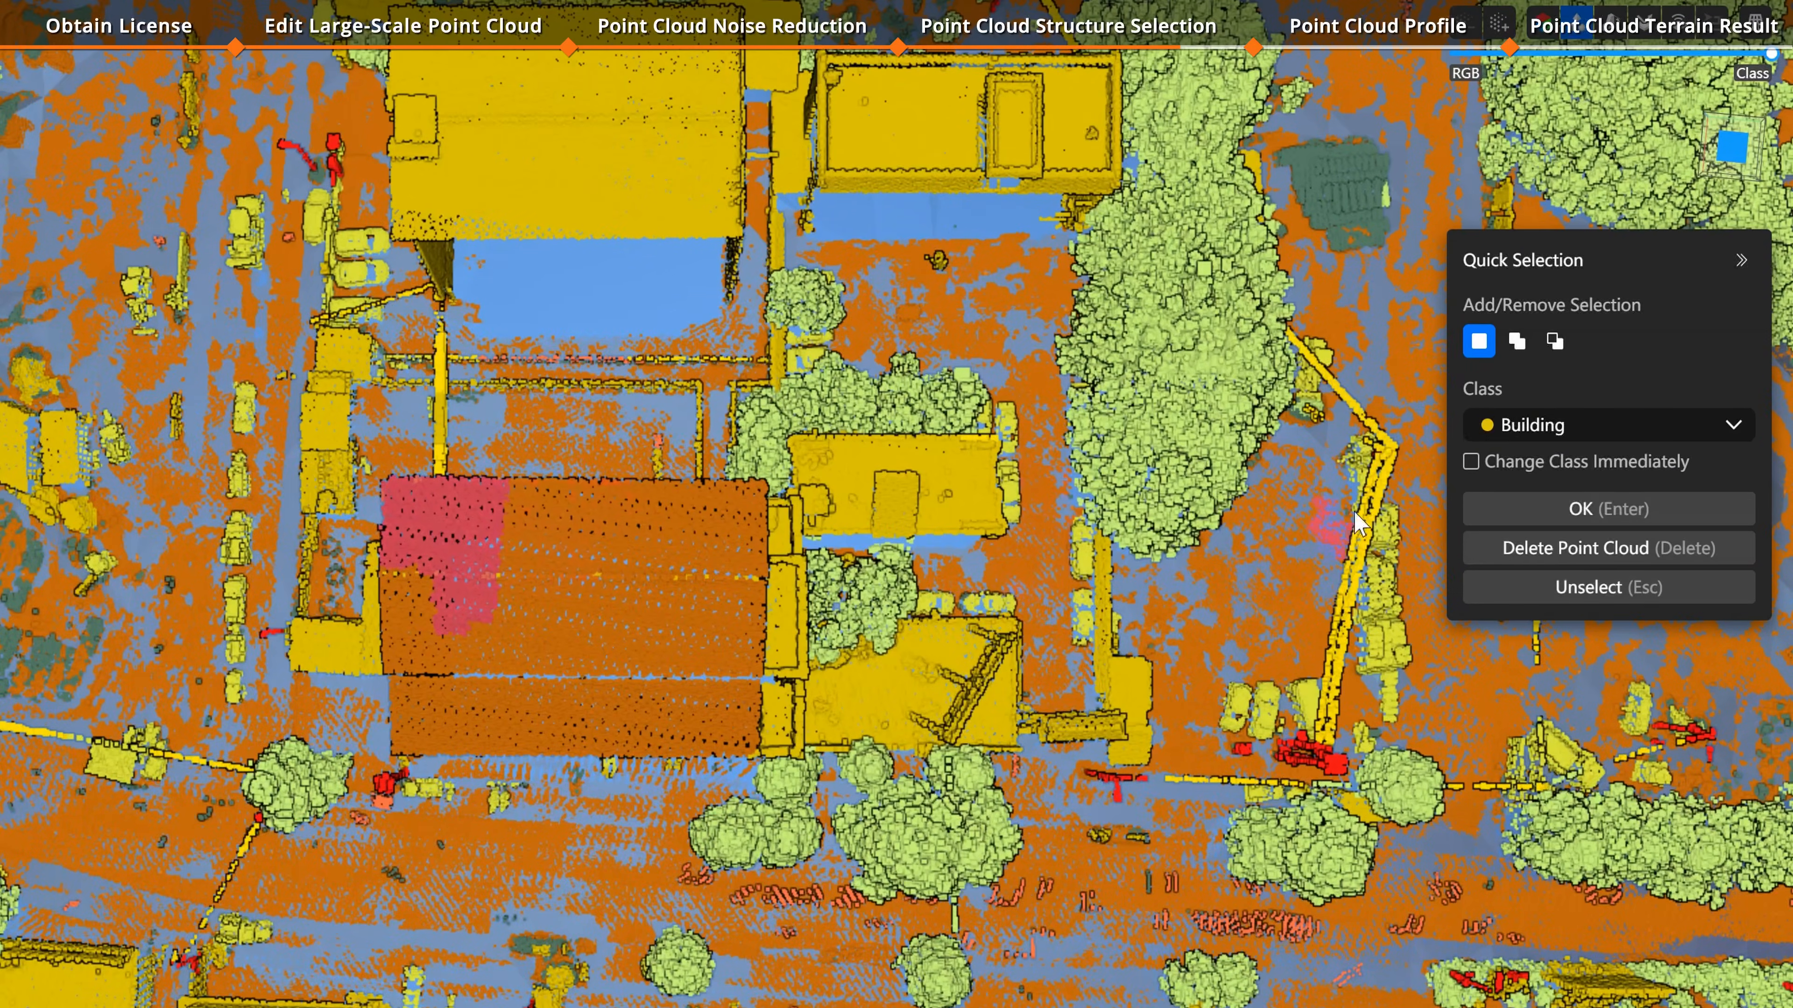
Step: Set the Quick Selection class to Building and apply it to the selected roof patch
{"action": "left_click", "coordinate": [1615, 419]}
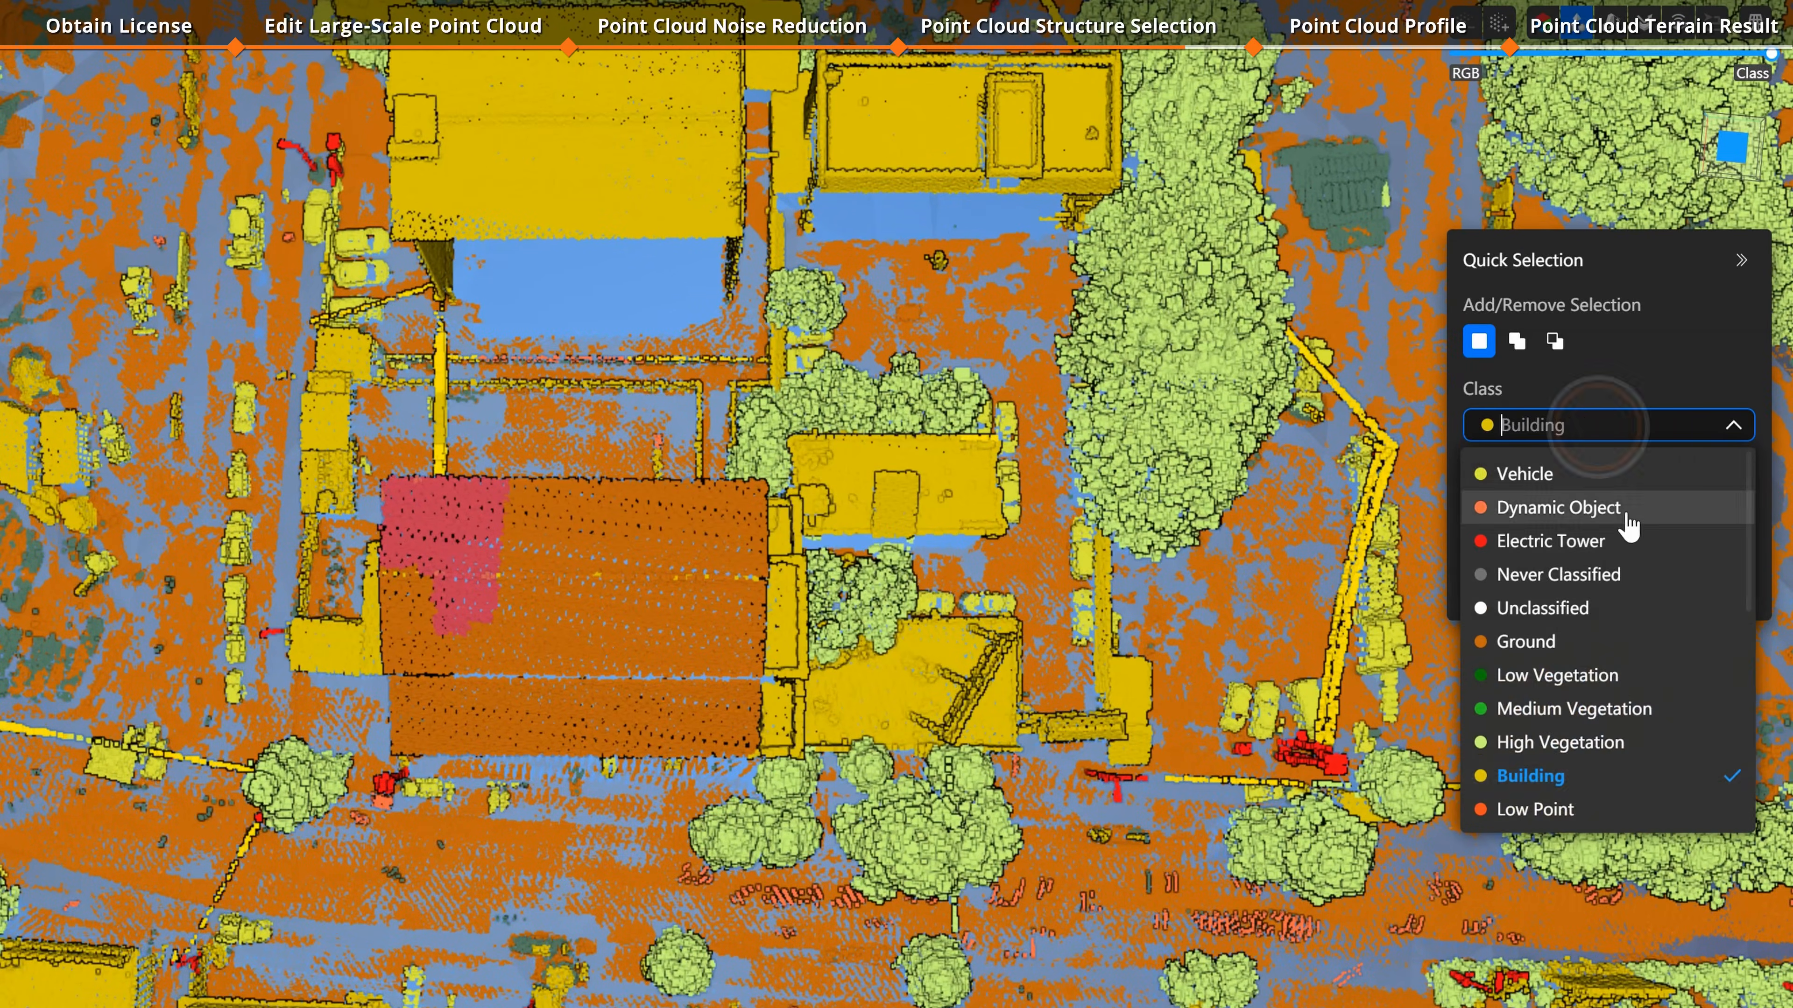
{"action": "left_click", "coordinate": [1572, 777]}
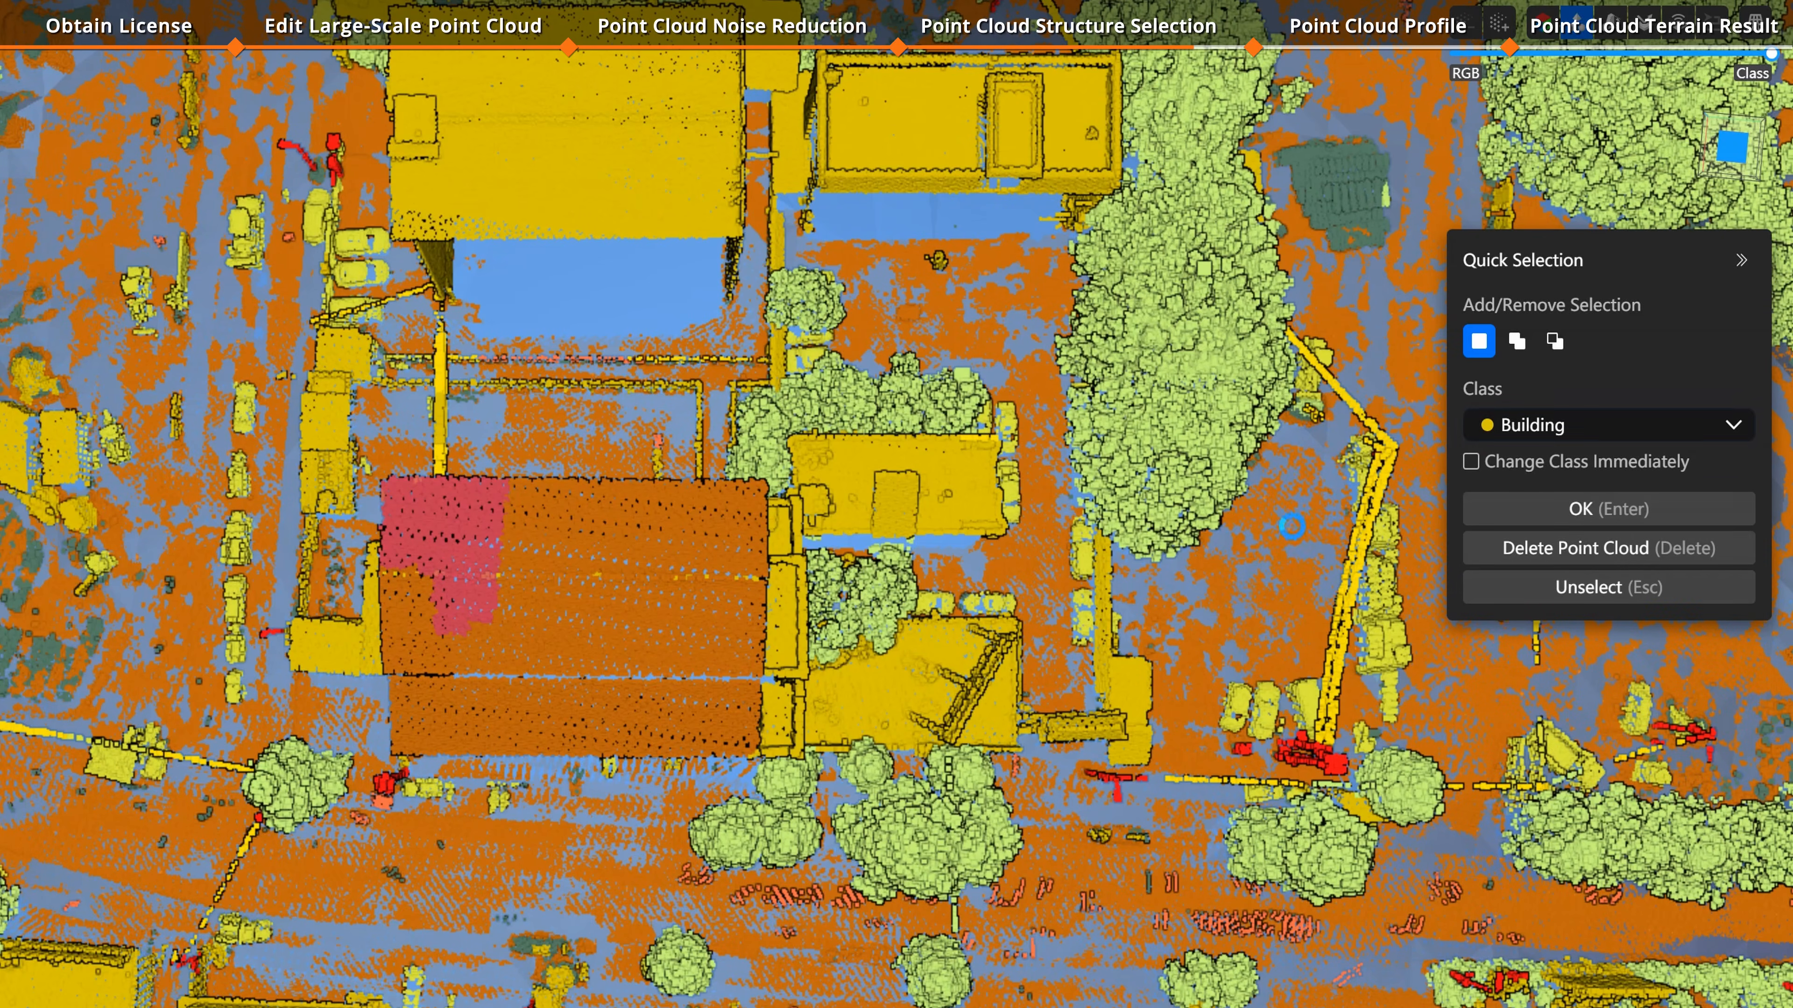
{"action": "left_click", "coordinate": [1577, 509]}
Step: Enable Change Class Immediately and pick the remaining roof patches to reclassify them as Building
{"action": "left_click", "coordinate": [1468, 463]}
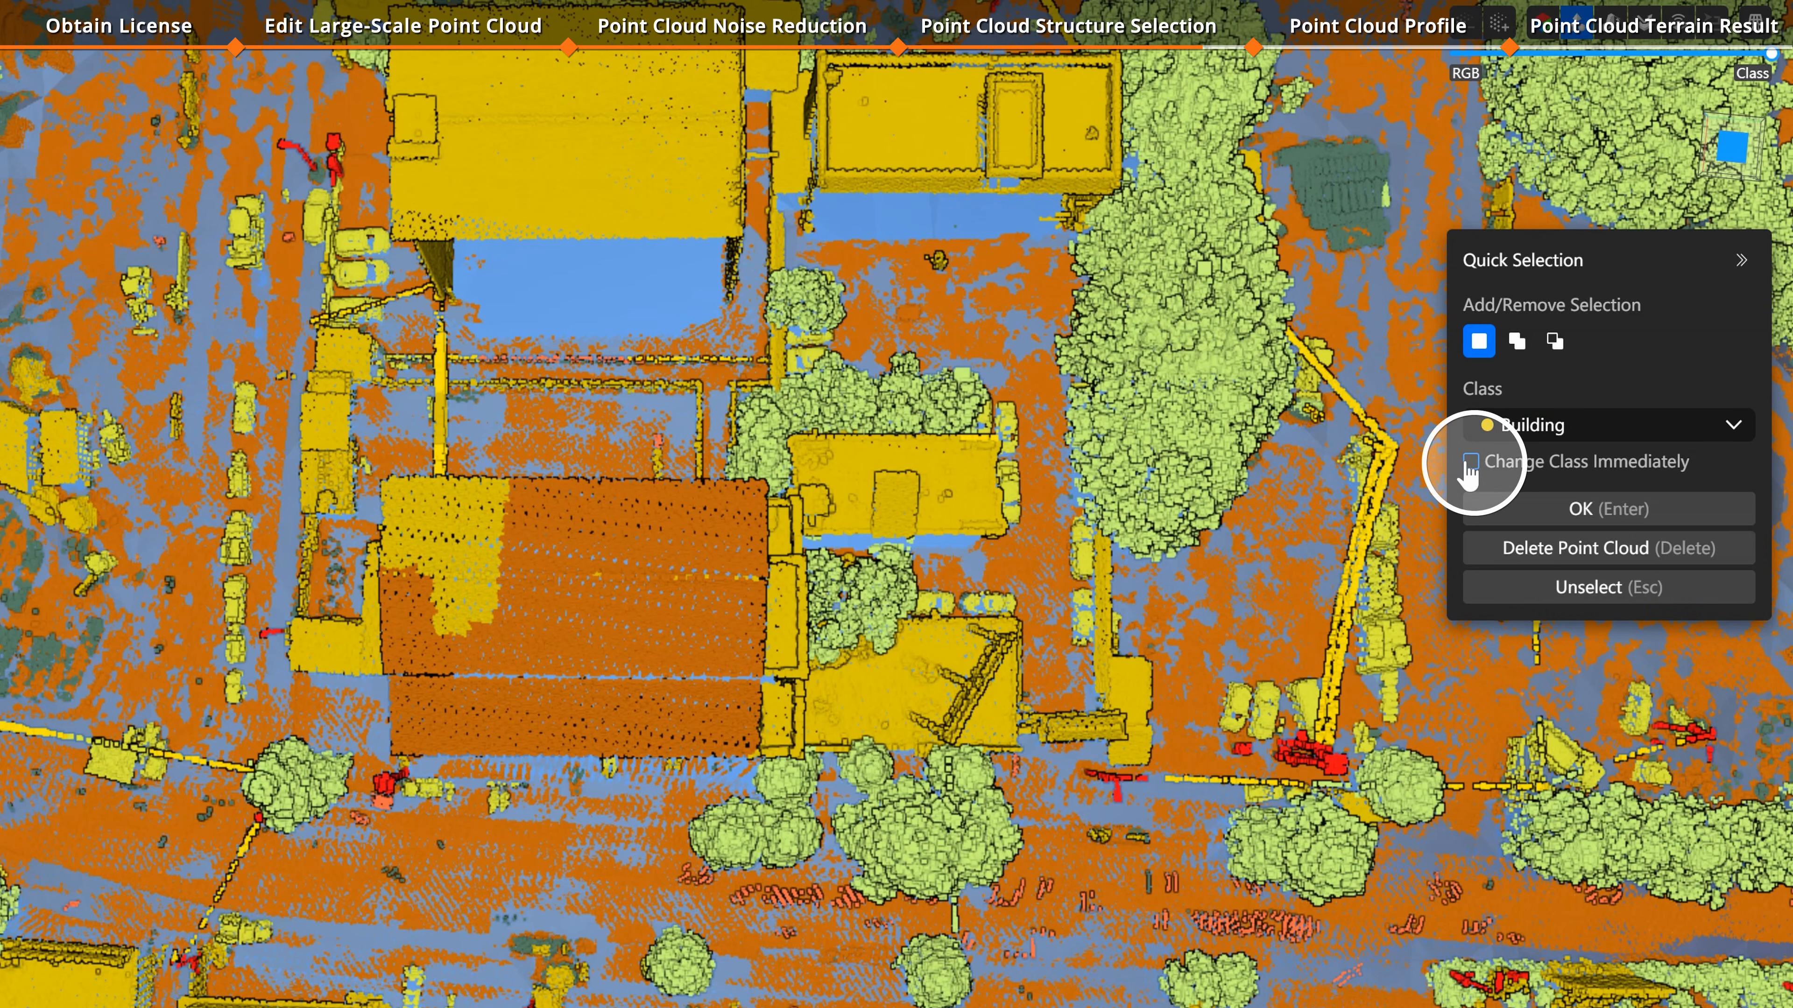
{"action": "left_click", "coordinate": [629, 527]}
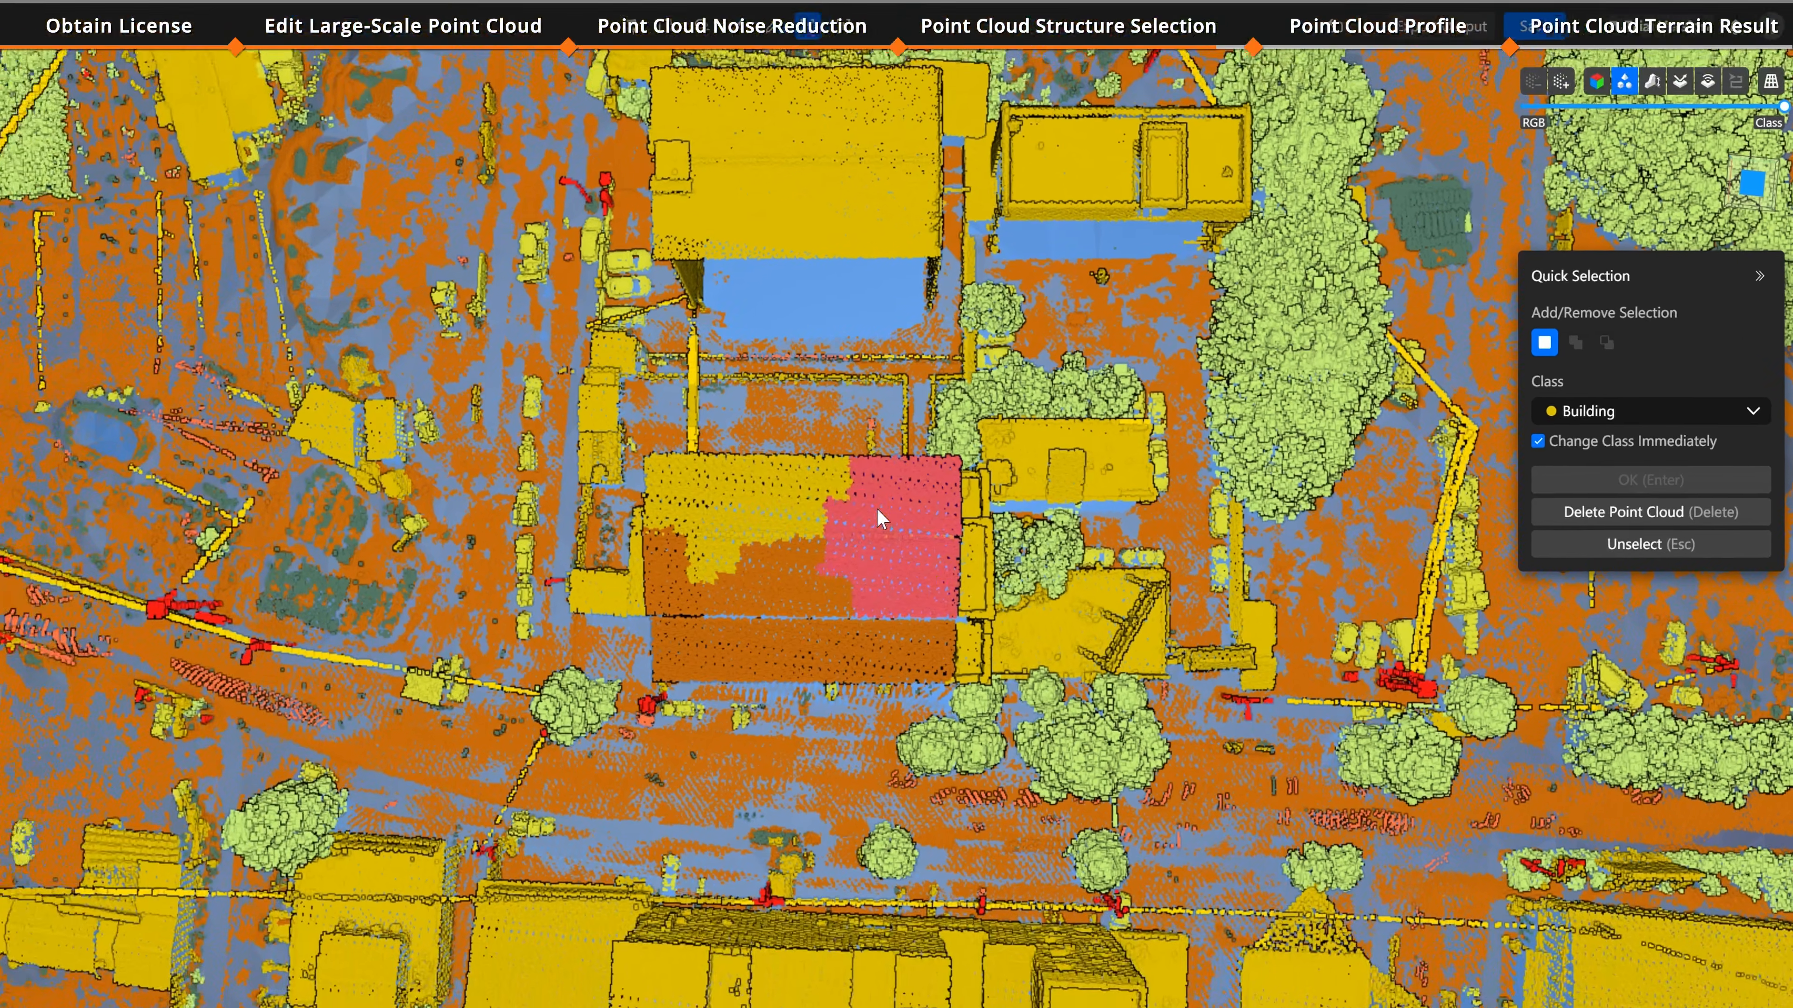
{"action": "left_click", "coordinate": [879, 510]}
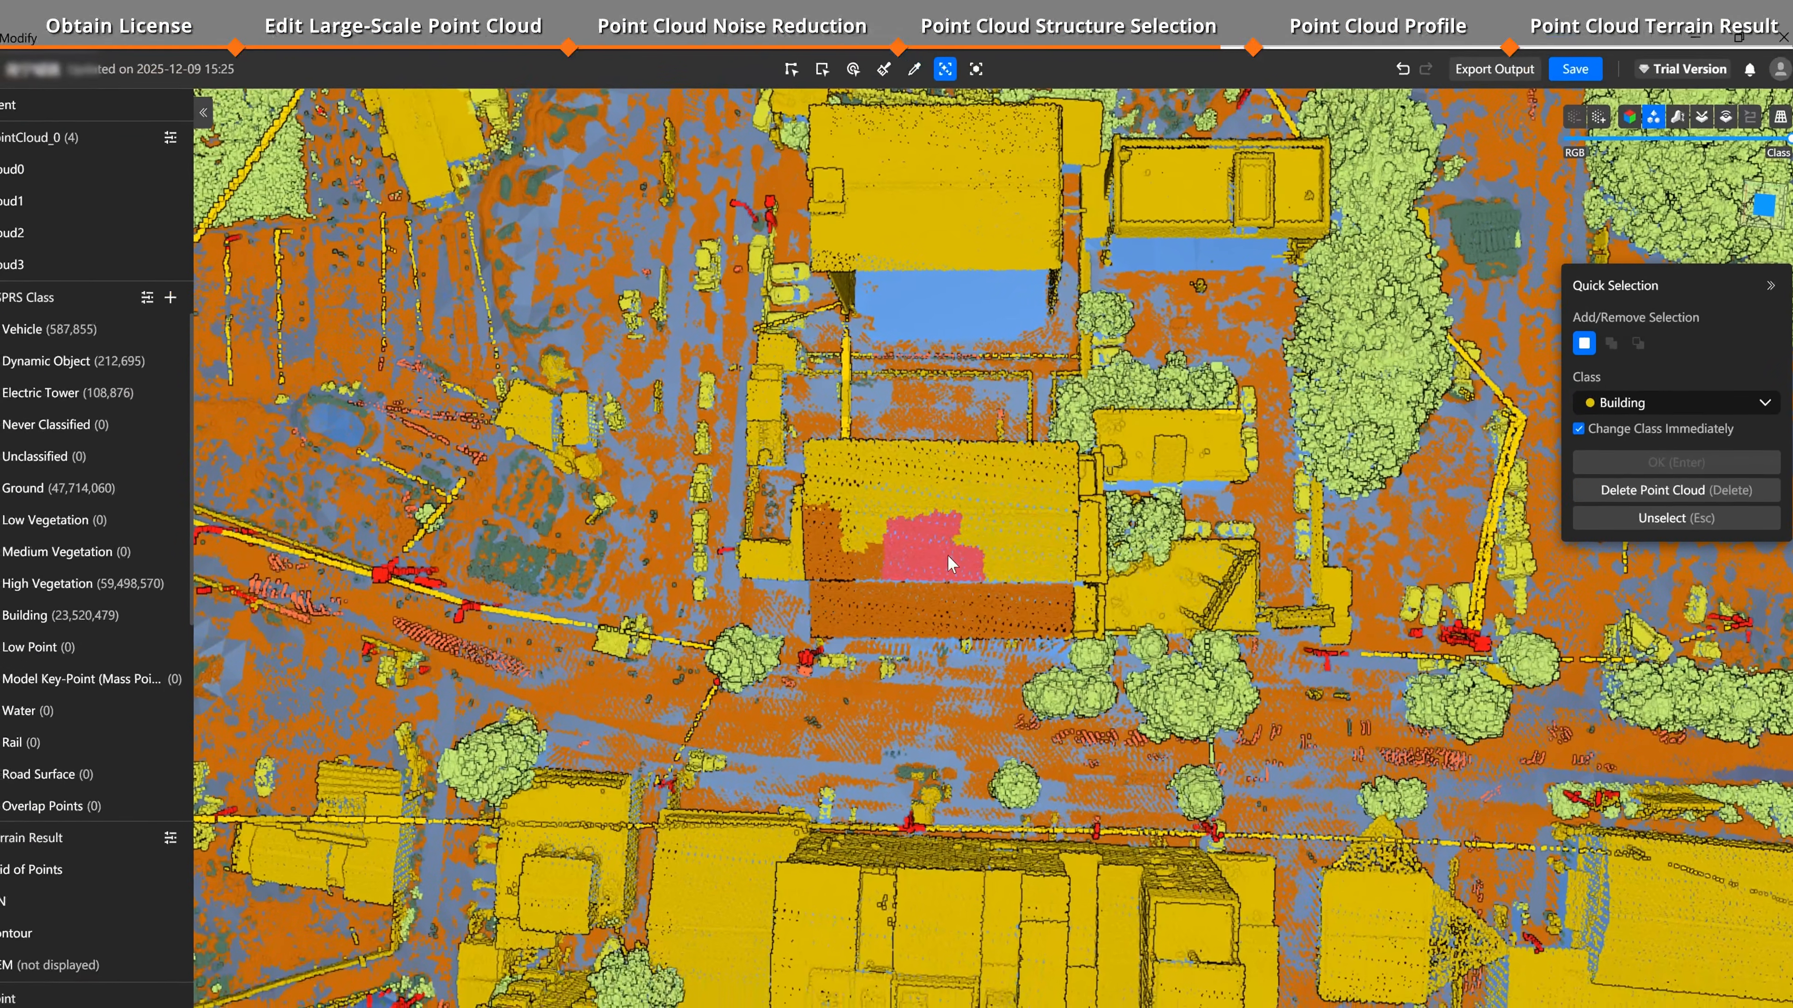
{"action": "left_click", "coordinate": [805, 582]}
{"action": "left_click", "coordinate": [694, 596]}
{"action": "left_click", "coordinate": [826, 554]}
{"action": "left_click", "coordinate": [823, 523]}
{"action": "left_click", "coordinate": [844, 609]}
{"action": "left_click", "coordinate": [960, 609]}
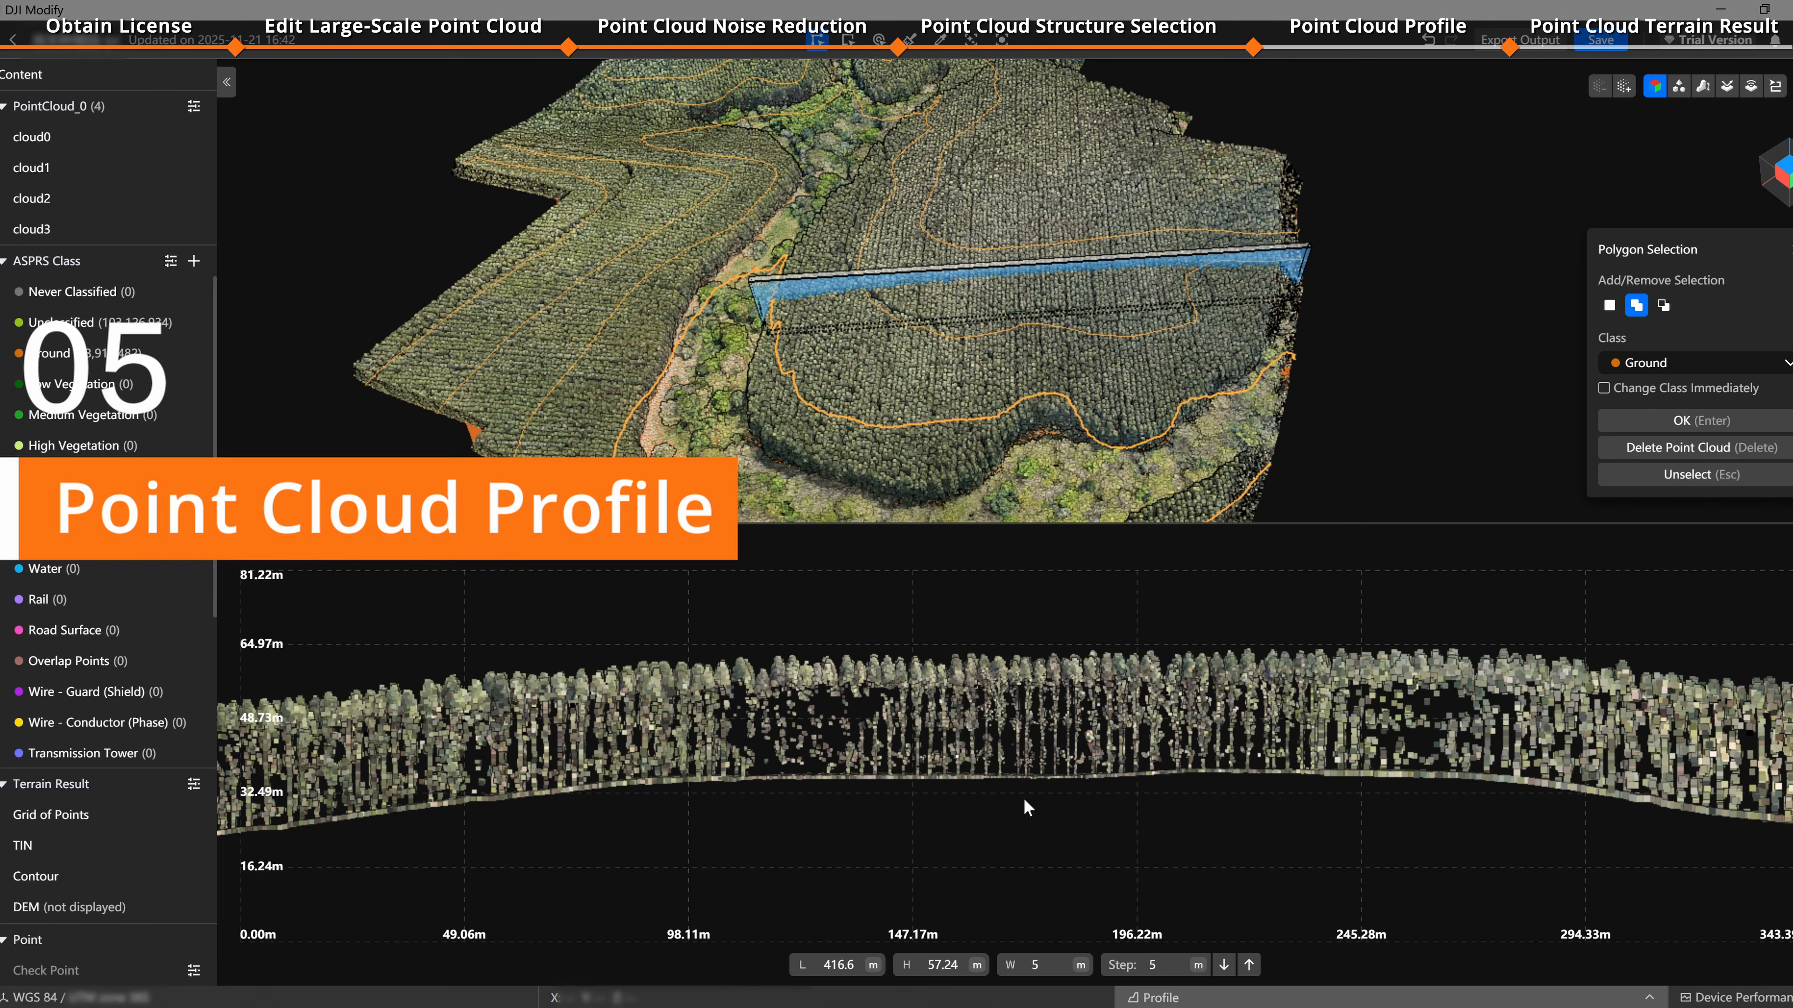
Step: Pick ground points along the profile to inspect their coordinates
{"action": "left_click", "coordinate": [1009, 776]}
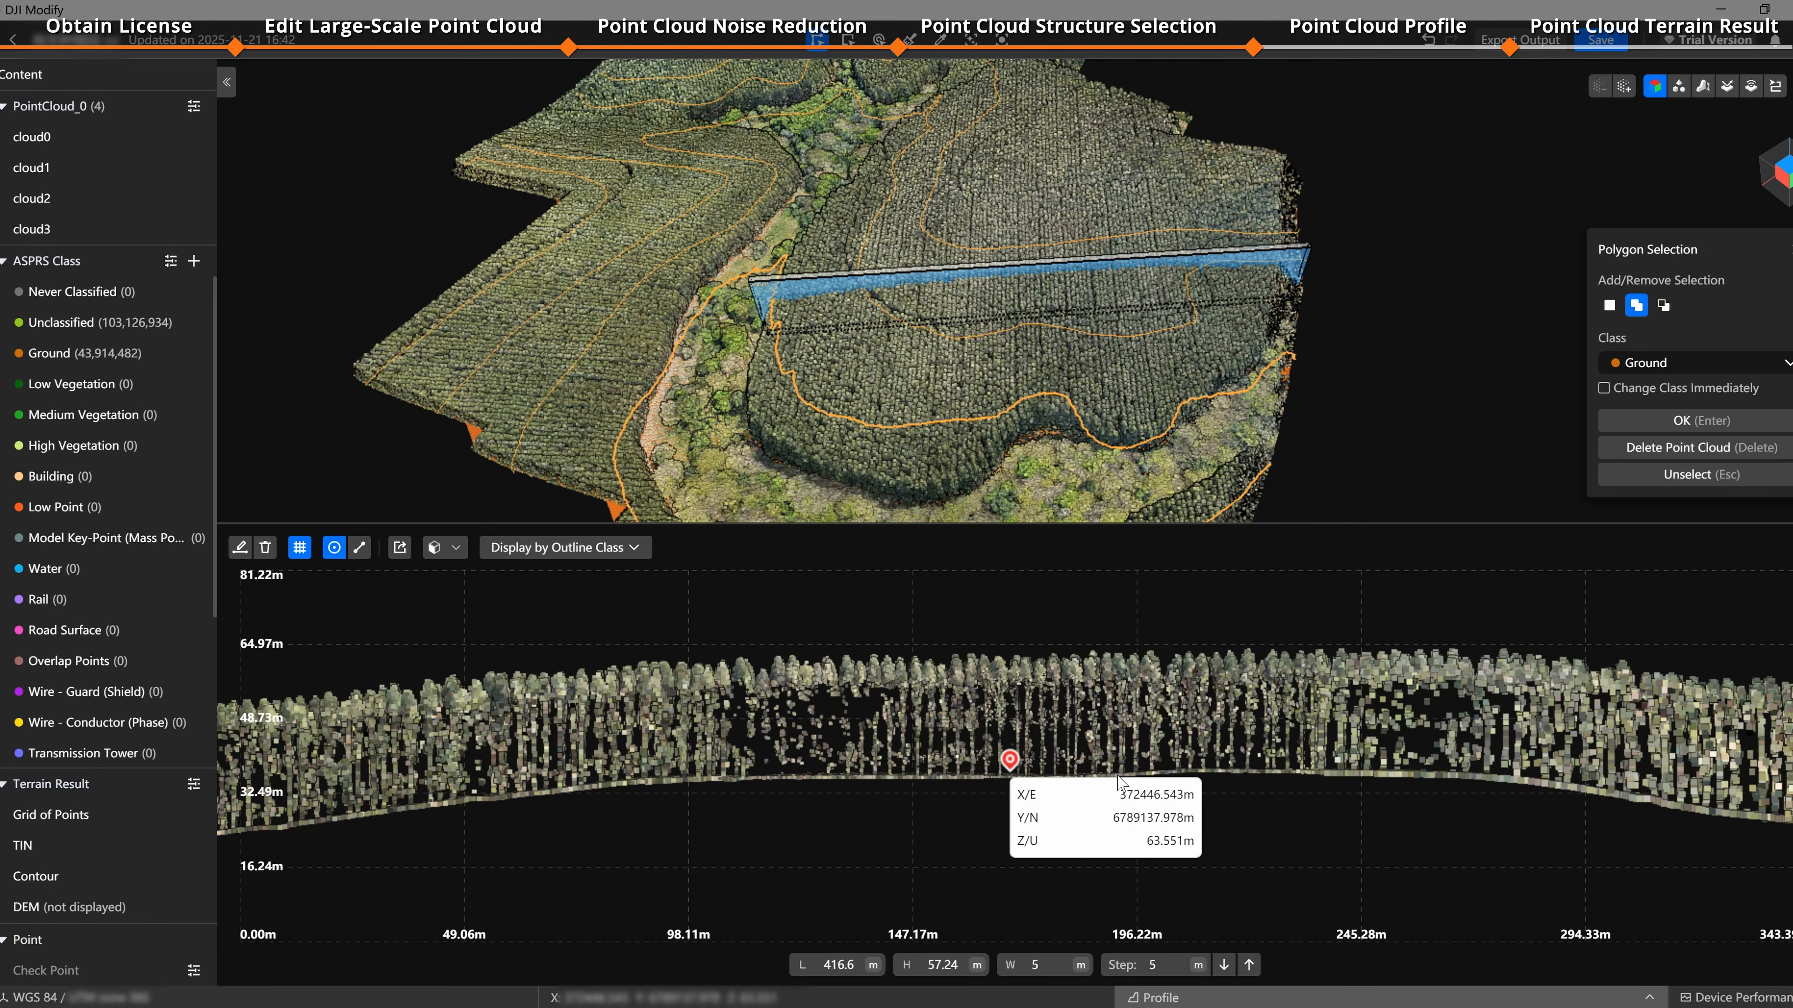
{"action": "left_click", "coordinate": [1265, 772]}
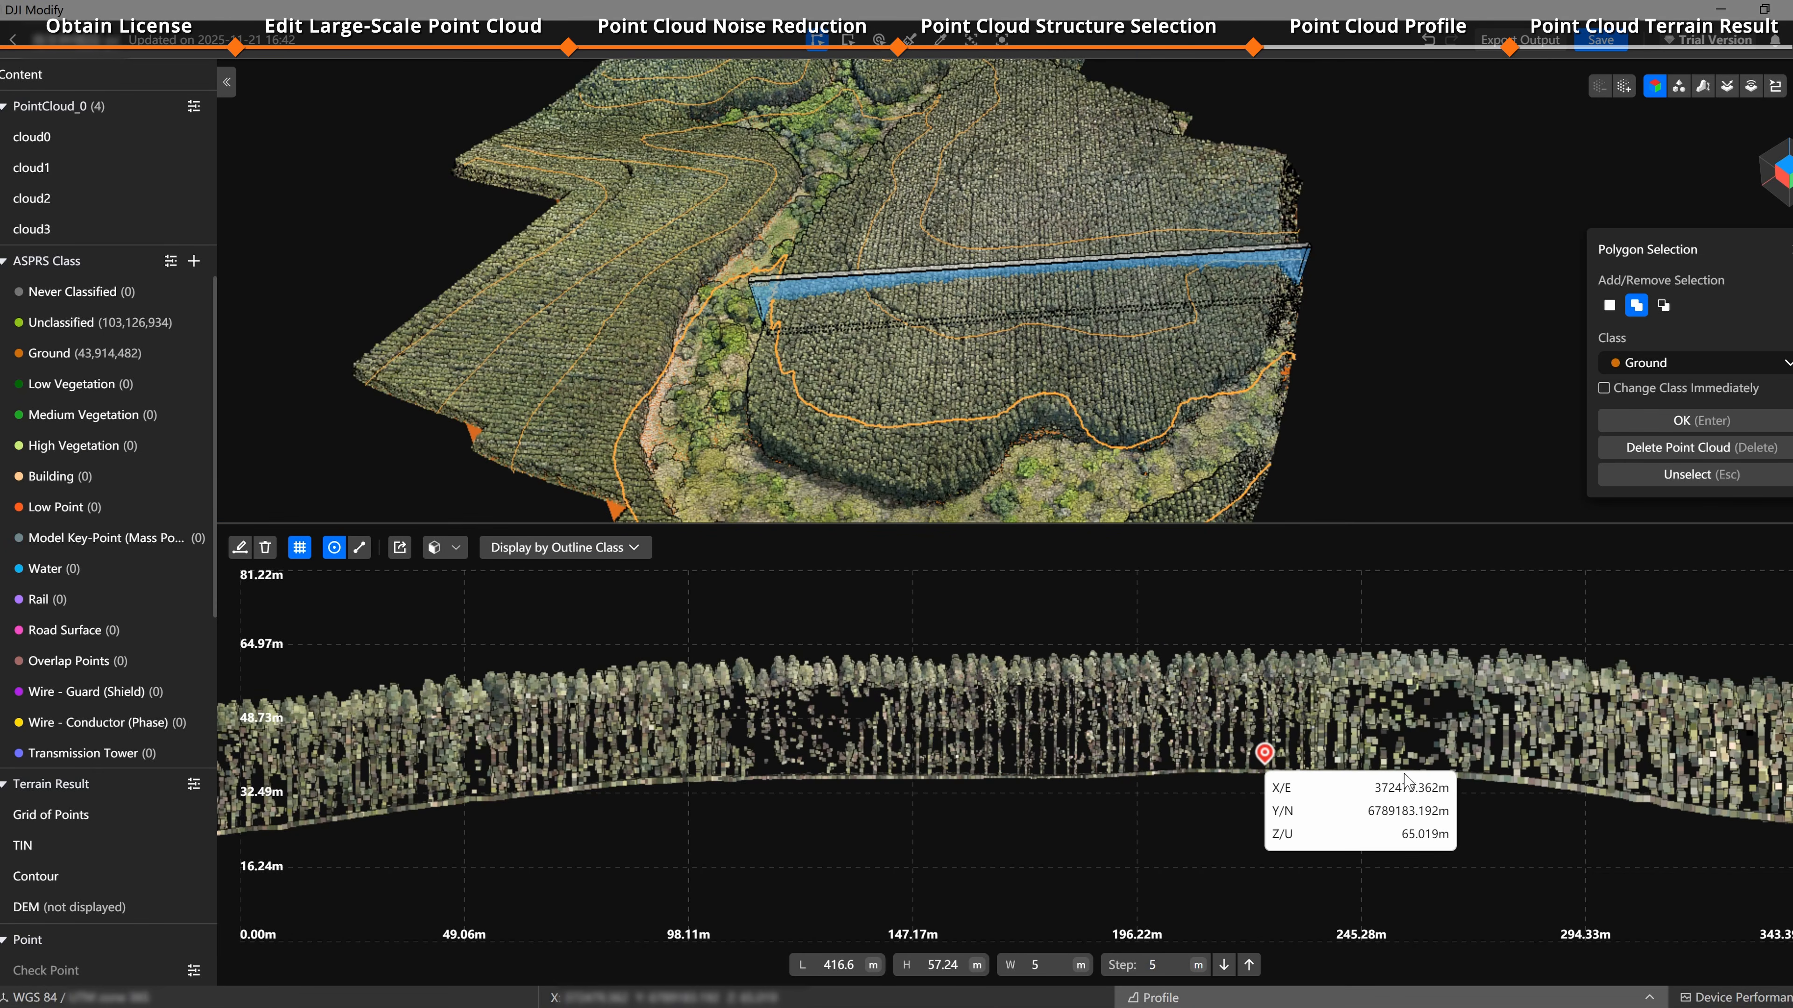
{"action": "left_click", "coordinate": [1532, 783]}
{"action": "left_click", "coordinate": [742, 778]}
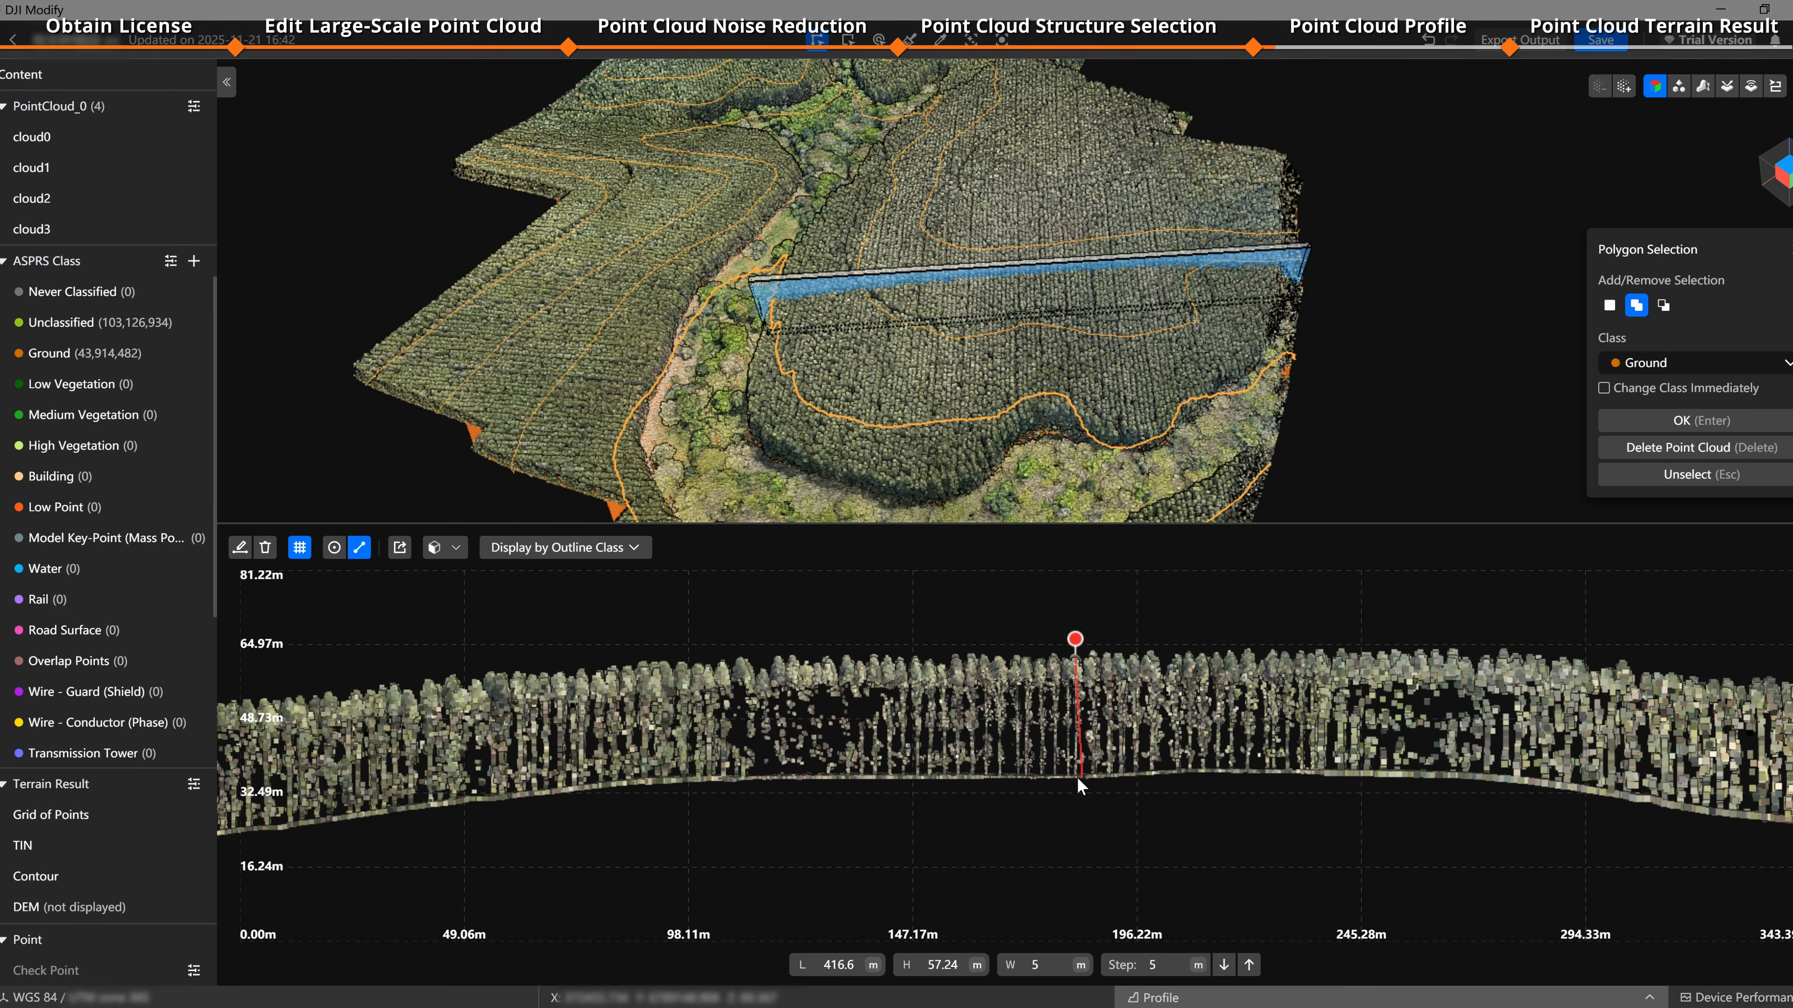
Step: Measure distances between points in the profile view
{"action": "left_click", "coordinate": [1074, 778]}
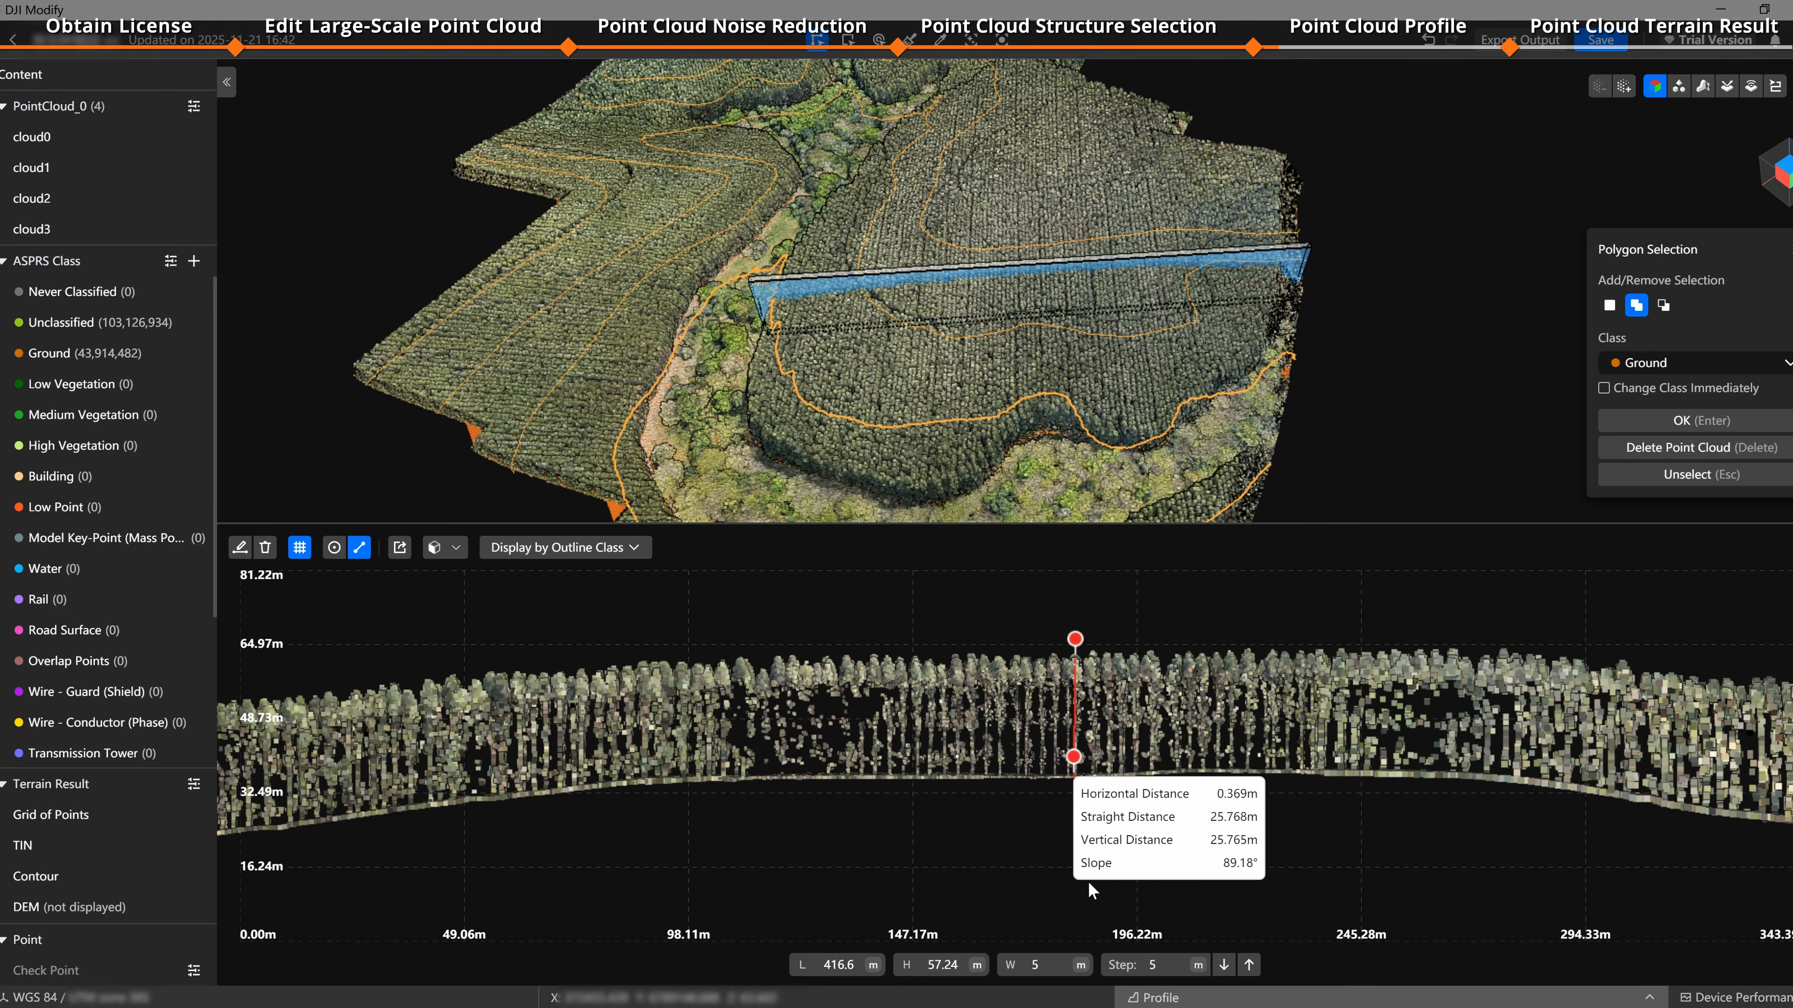
{"action": "left_click", "coordinate": [727, 777]}
{"action": "left_click", "coordinate": [1222, 776]}
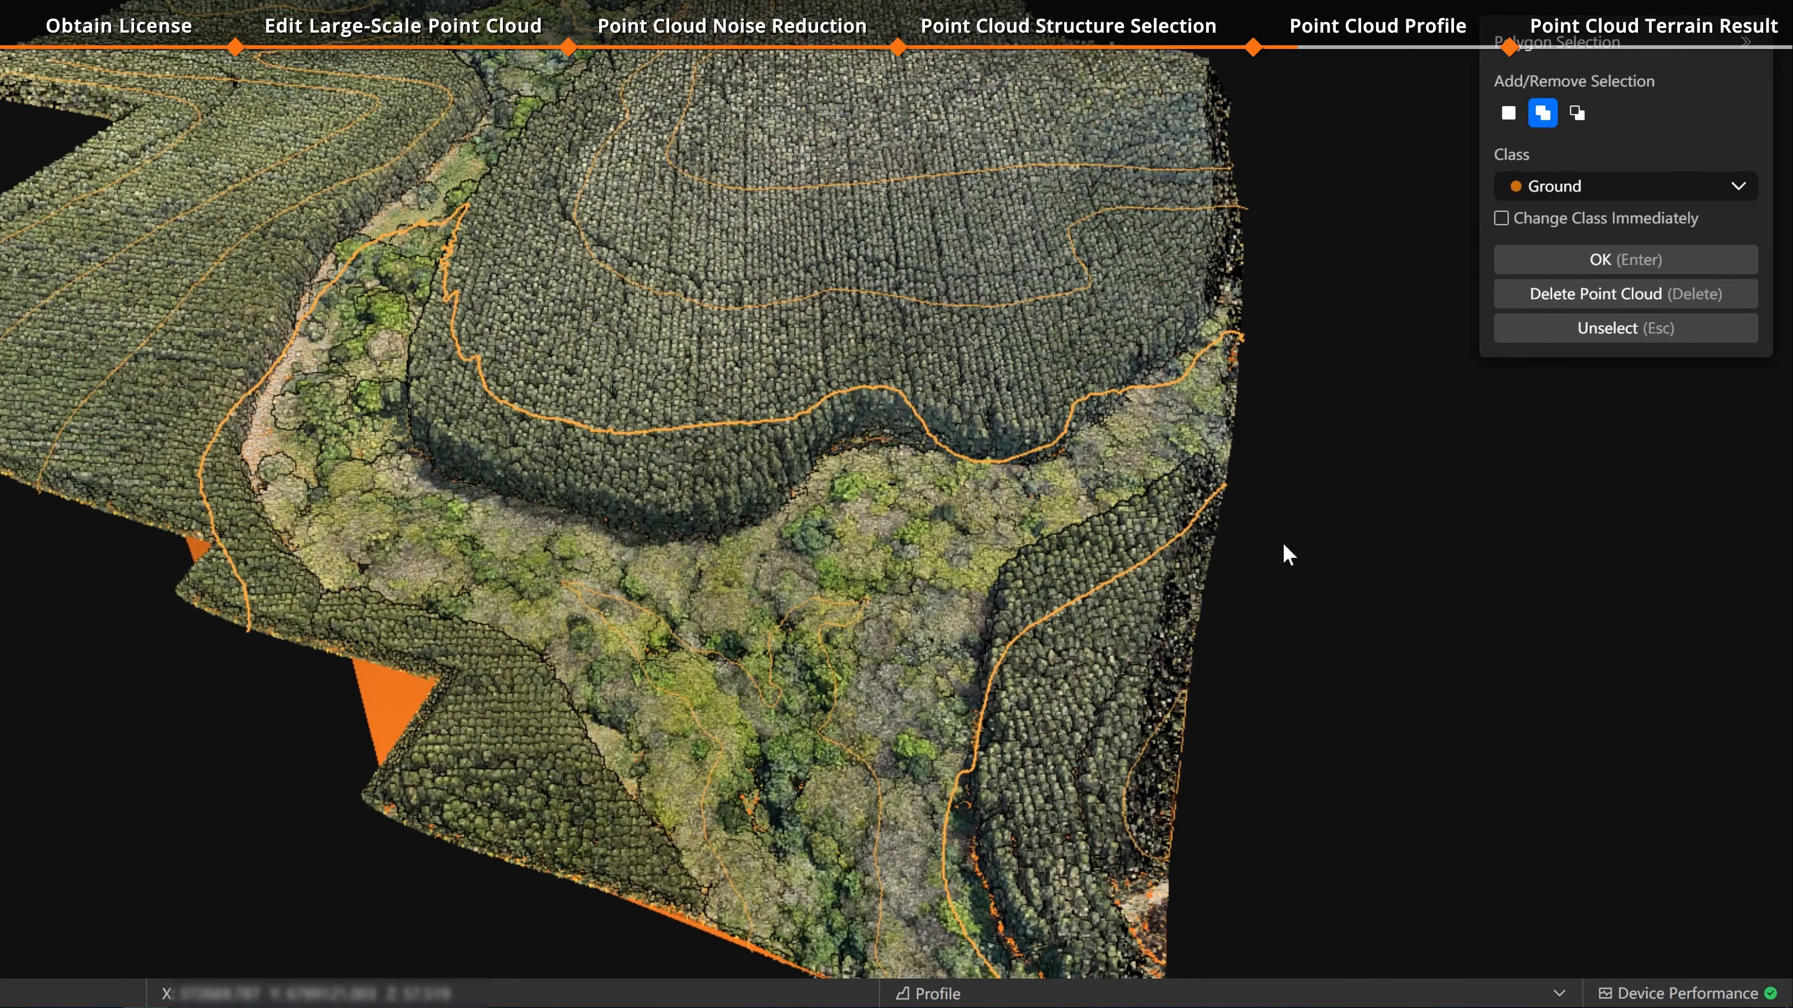
Step: Open the Profile panel and draw a profile line across the forested slope
{"action": "left_click", "coordinate": [1025, 1000]}
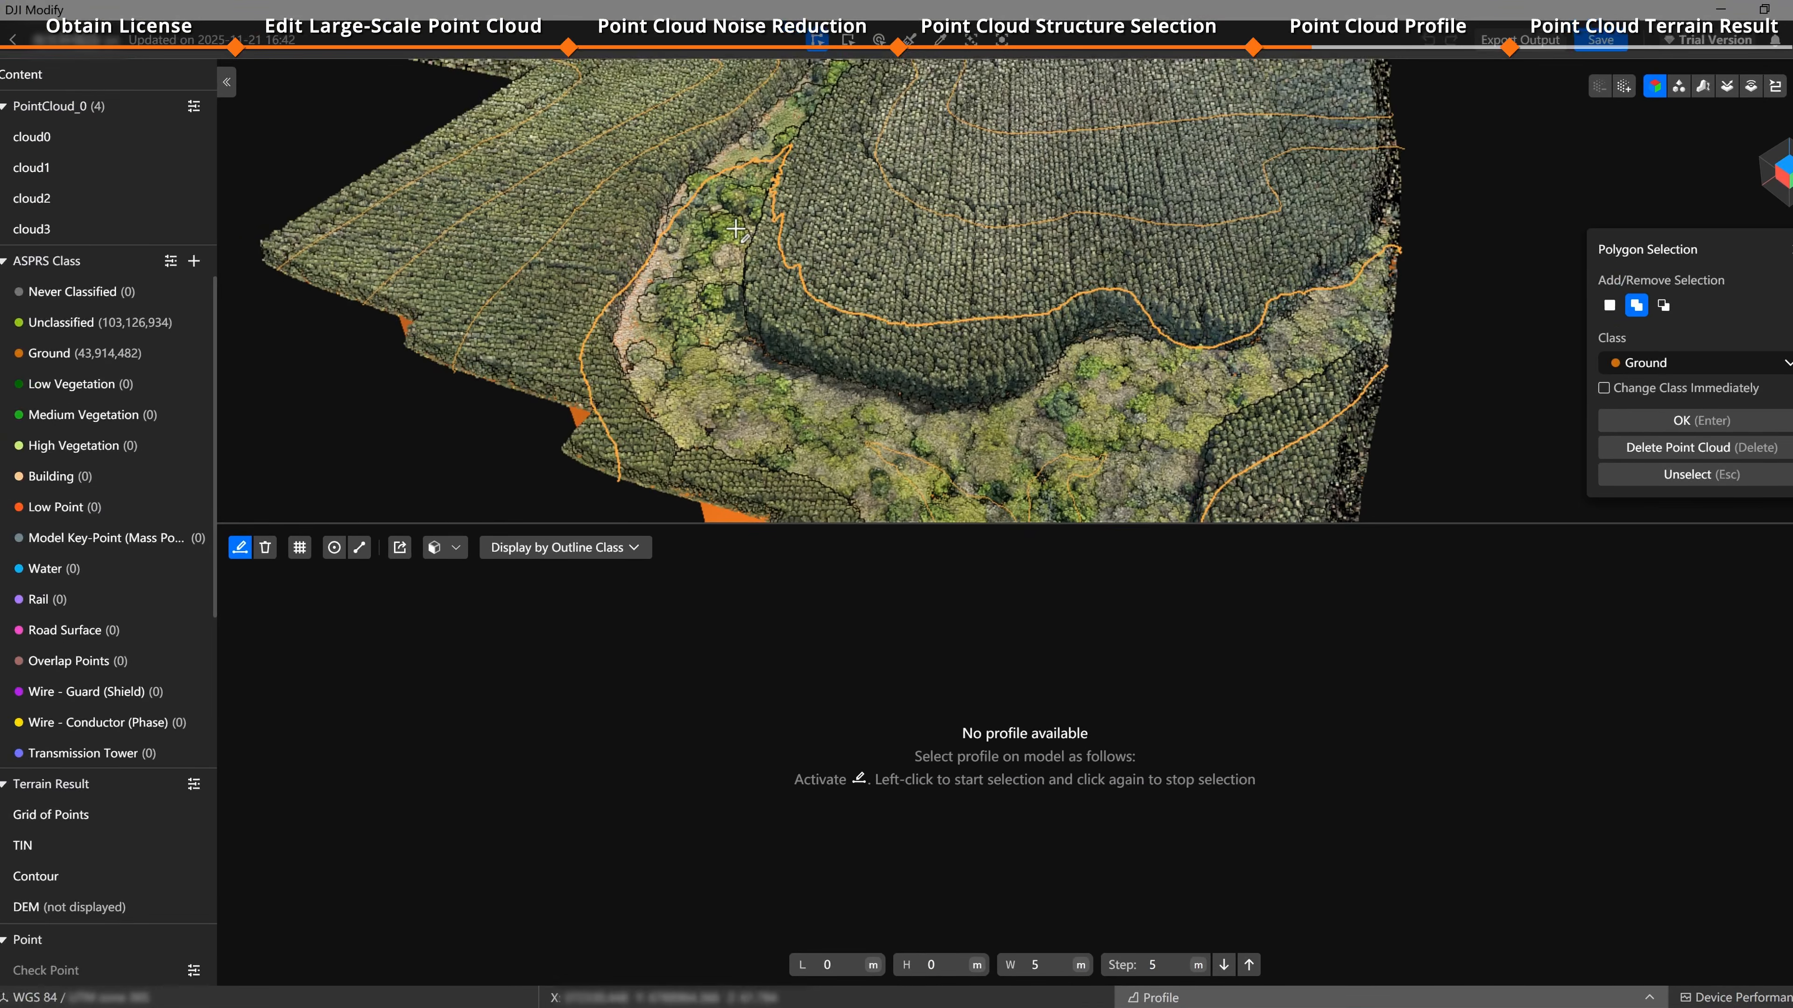
{"action": "scroll", "coordinate": [388, 31], "scroll_direction": "down", "scroll_amount": 2}
{"action": "left_click_drag", "start_coordinate": [388, 32], "coordinate": [405, 137]}
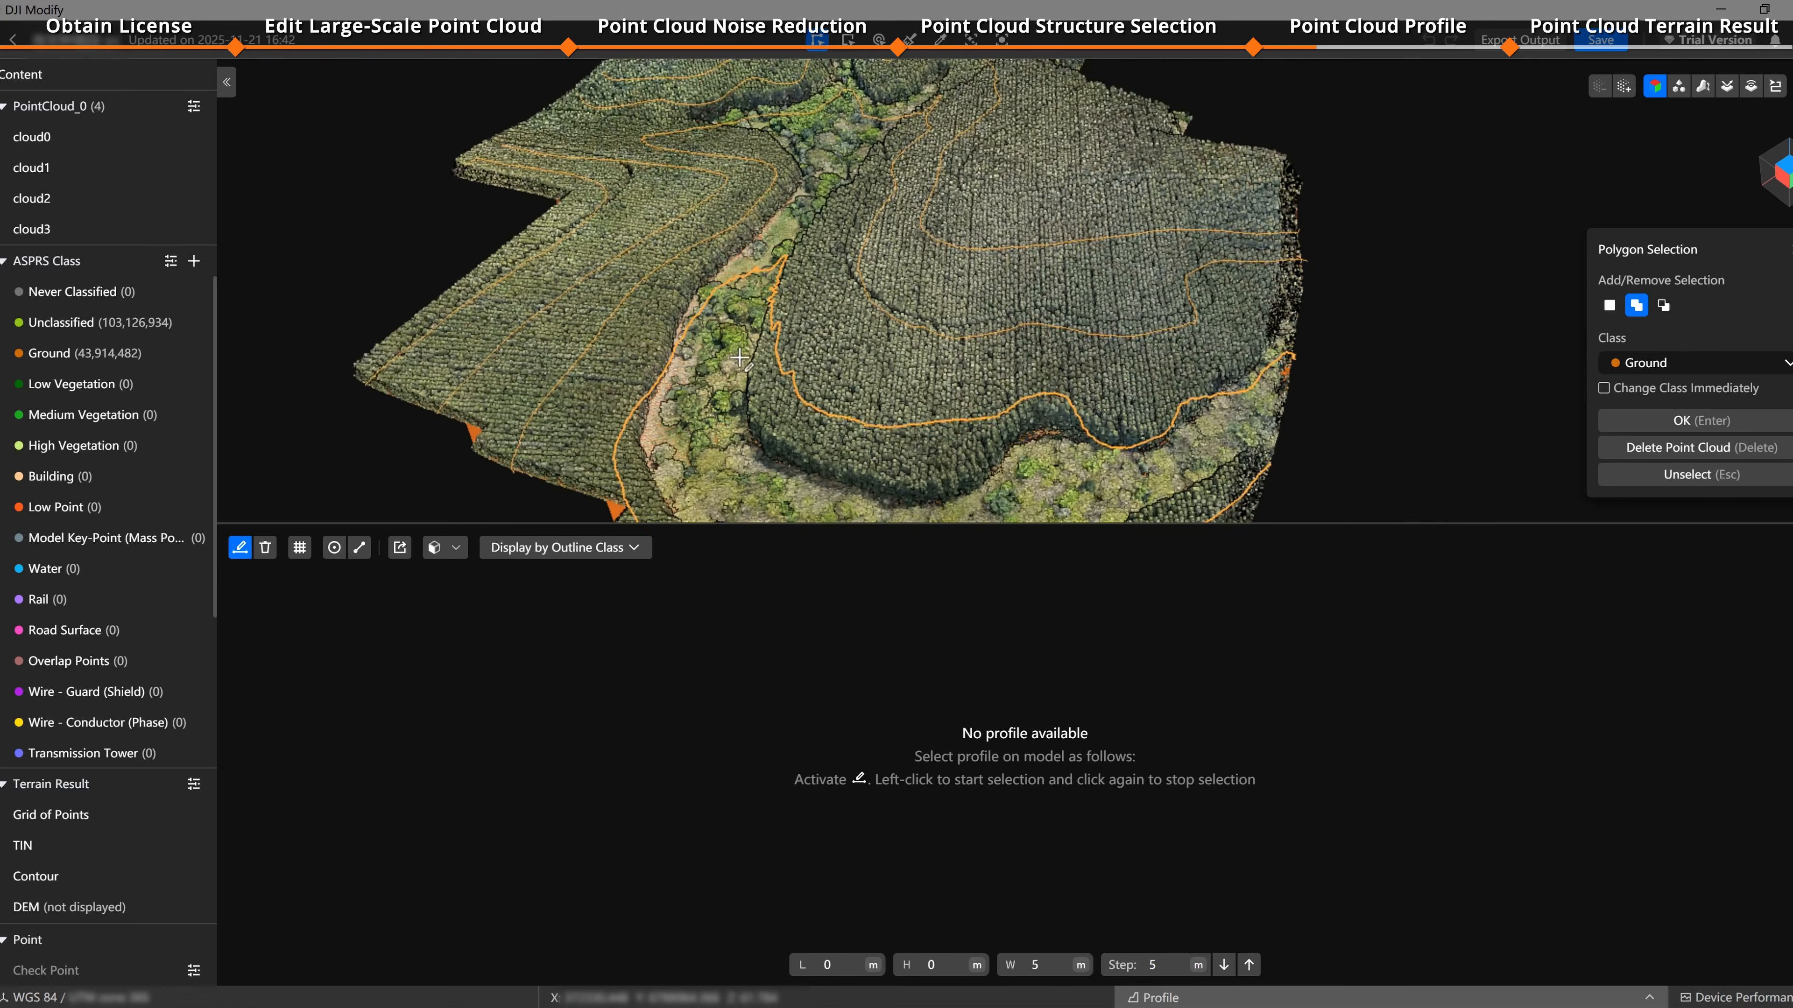
{"action": "left_click", "coordinate": [735, 324]}
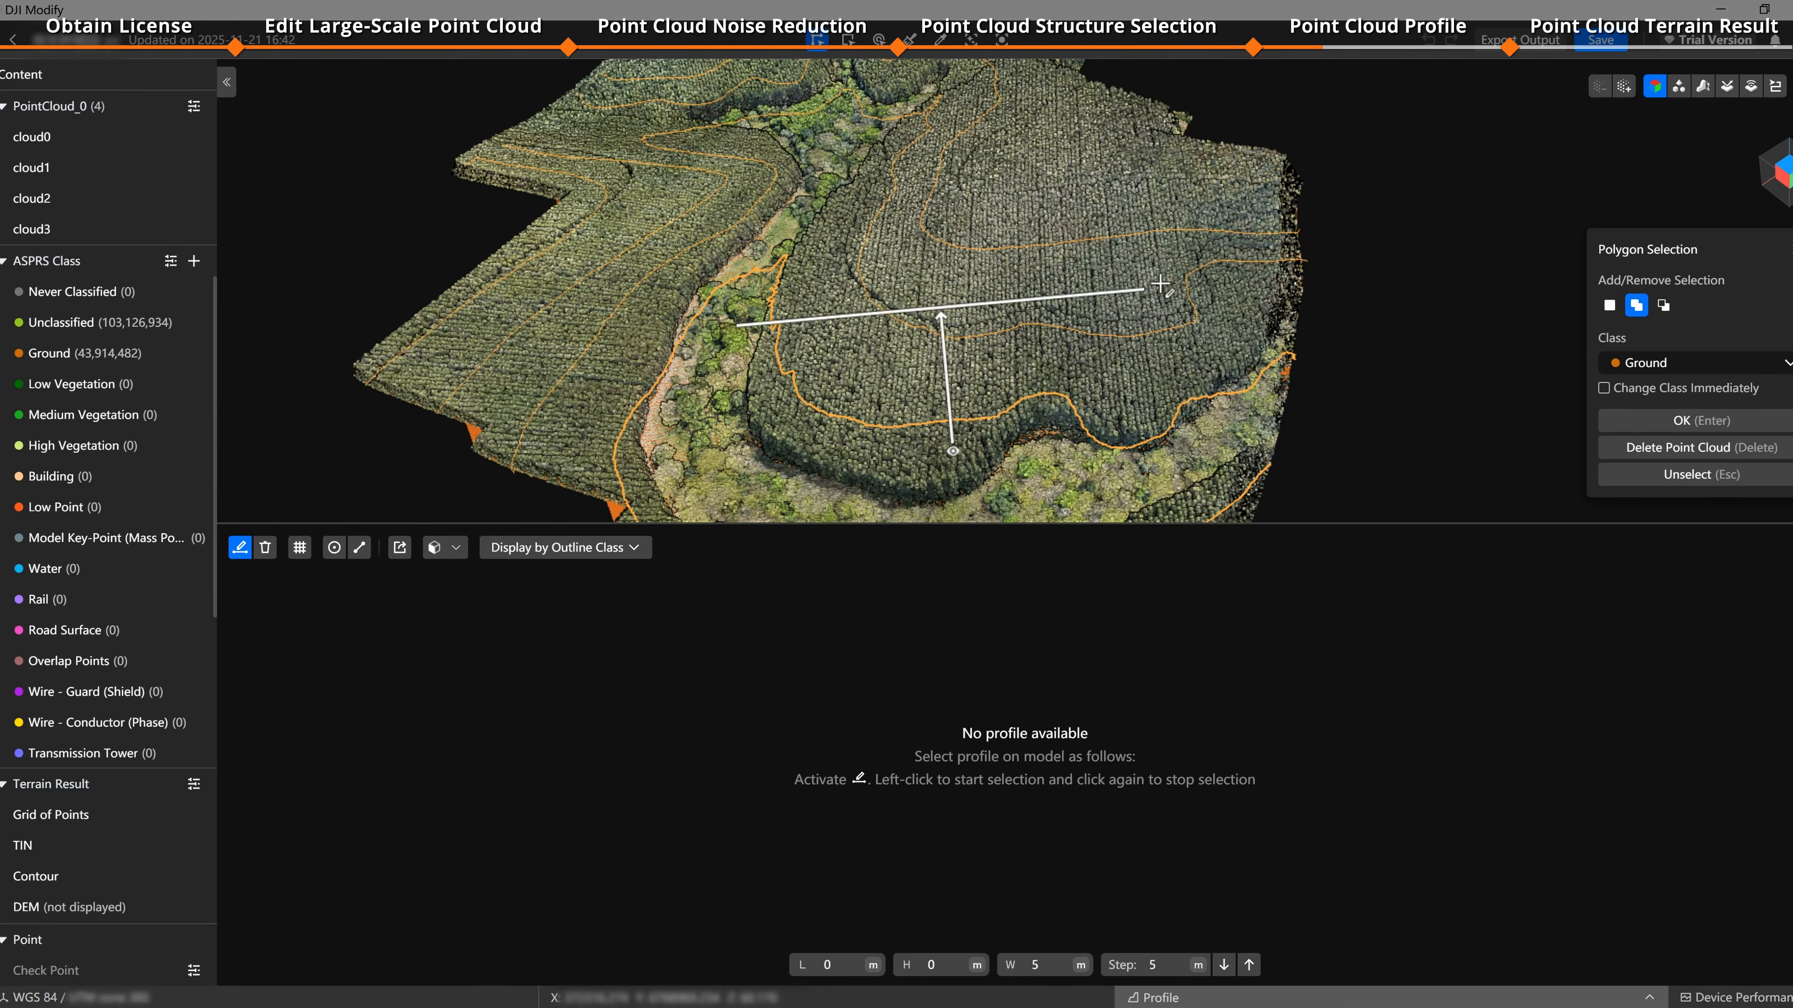
{"action": "left_click", "coordinate": [1292, 251]}
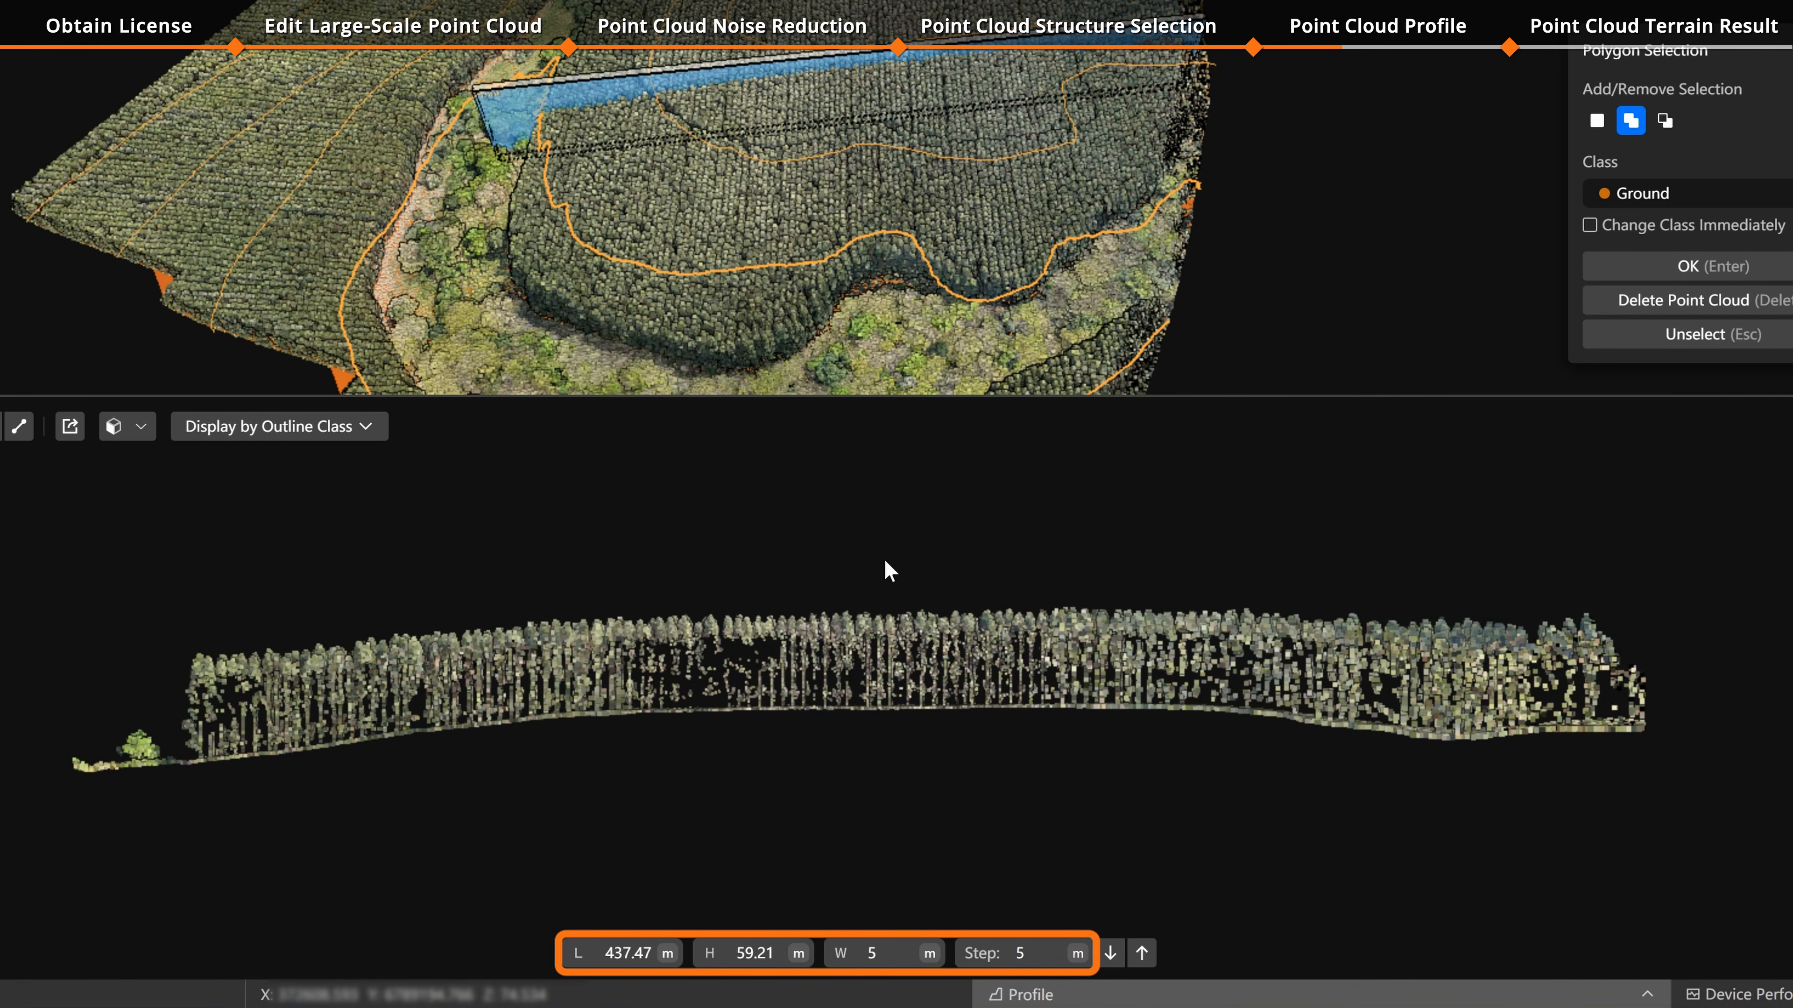
Step: Move the profile forward along the line of sight five steps of 5 m
{"action": "left_click", "coordinate": [761, 955]}
{"action": "left_click", "coordinate": [890, 954]}
{"action": "left_click", "coordinate": [1053, 955]}
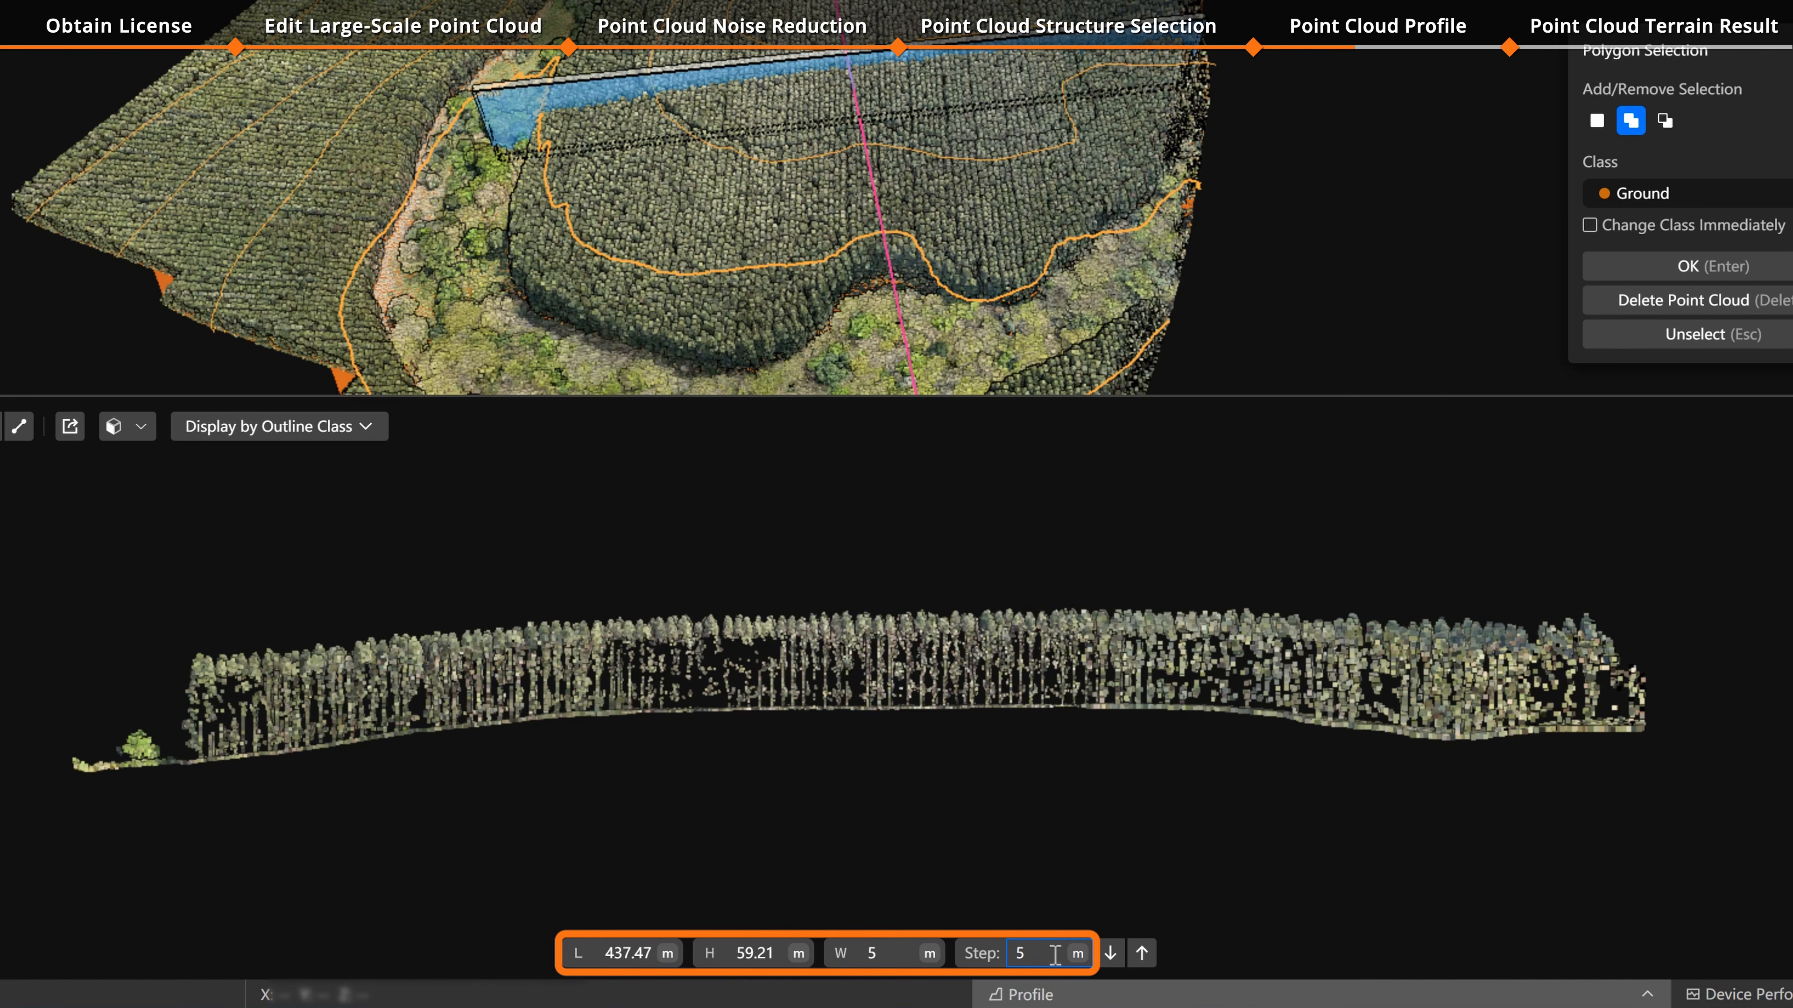
{"action": "left_click", "coordinate": [1142, 955]}
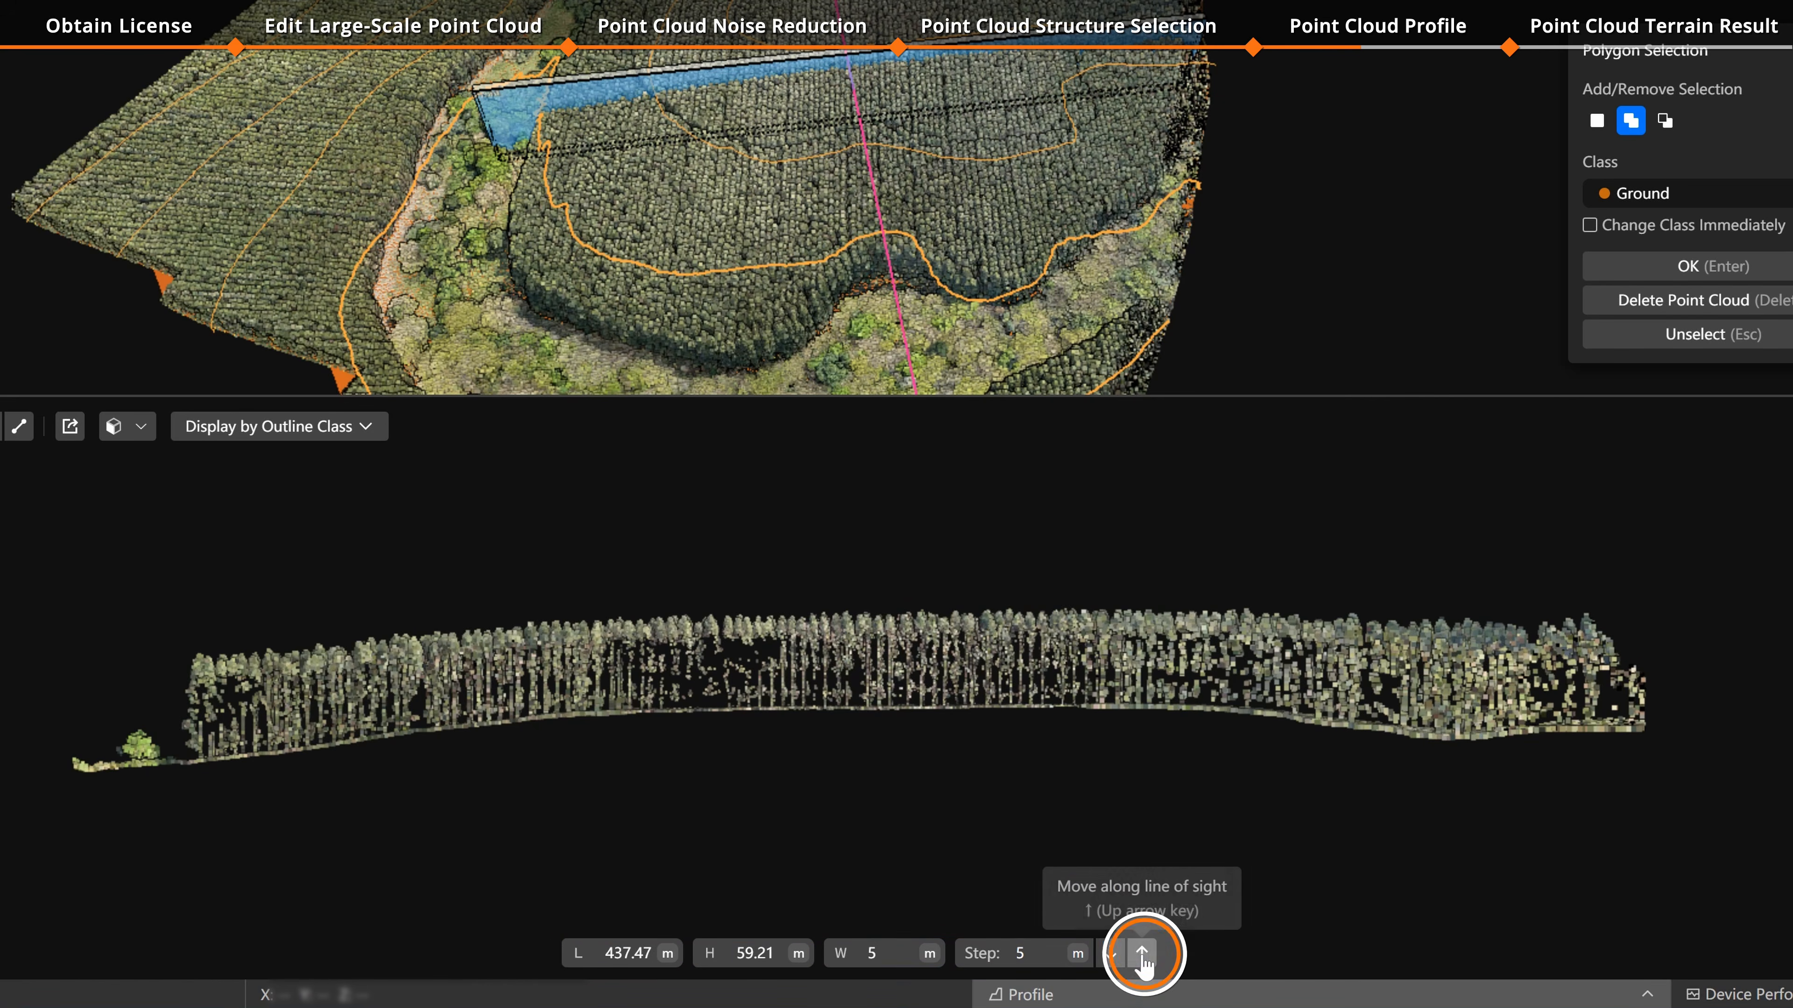
{"action": "left_click", "coordinate": [1142, 955]}
{"action": "left_click", "coordinate": [1142, 955]}
{"action": "left_click", "coordinate": [1142, 955]}
{"action": "left_click", "coordinate": [1142, 955]}
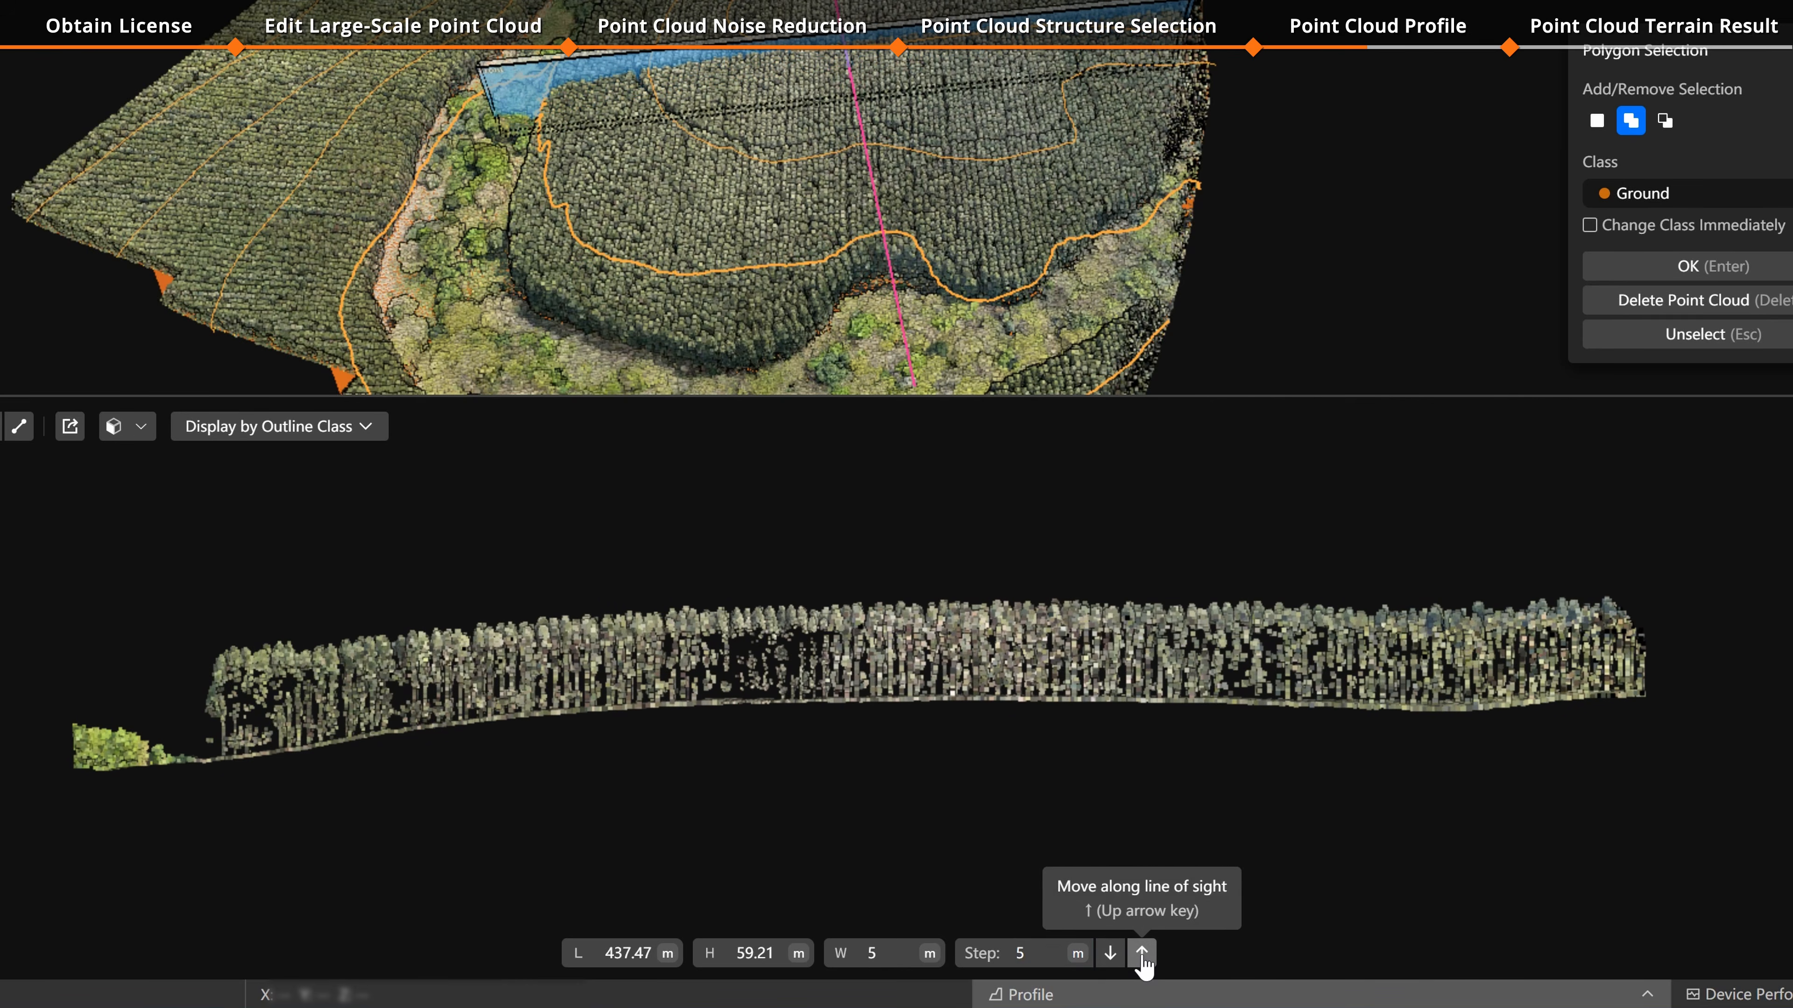
Step: Move the profile back along the line of sight four steps
{"action": "left_click", "coordinate": [1110, 955]}
{"action": "left_click", "coordinate": [1110, 955]}
{"action": "left_click", "coordinate": [1110, 955]}
{"action": "left_click", "coordinate": [1110, 955]}
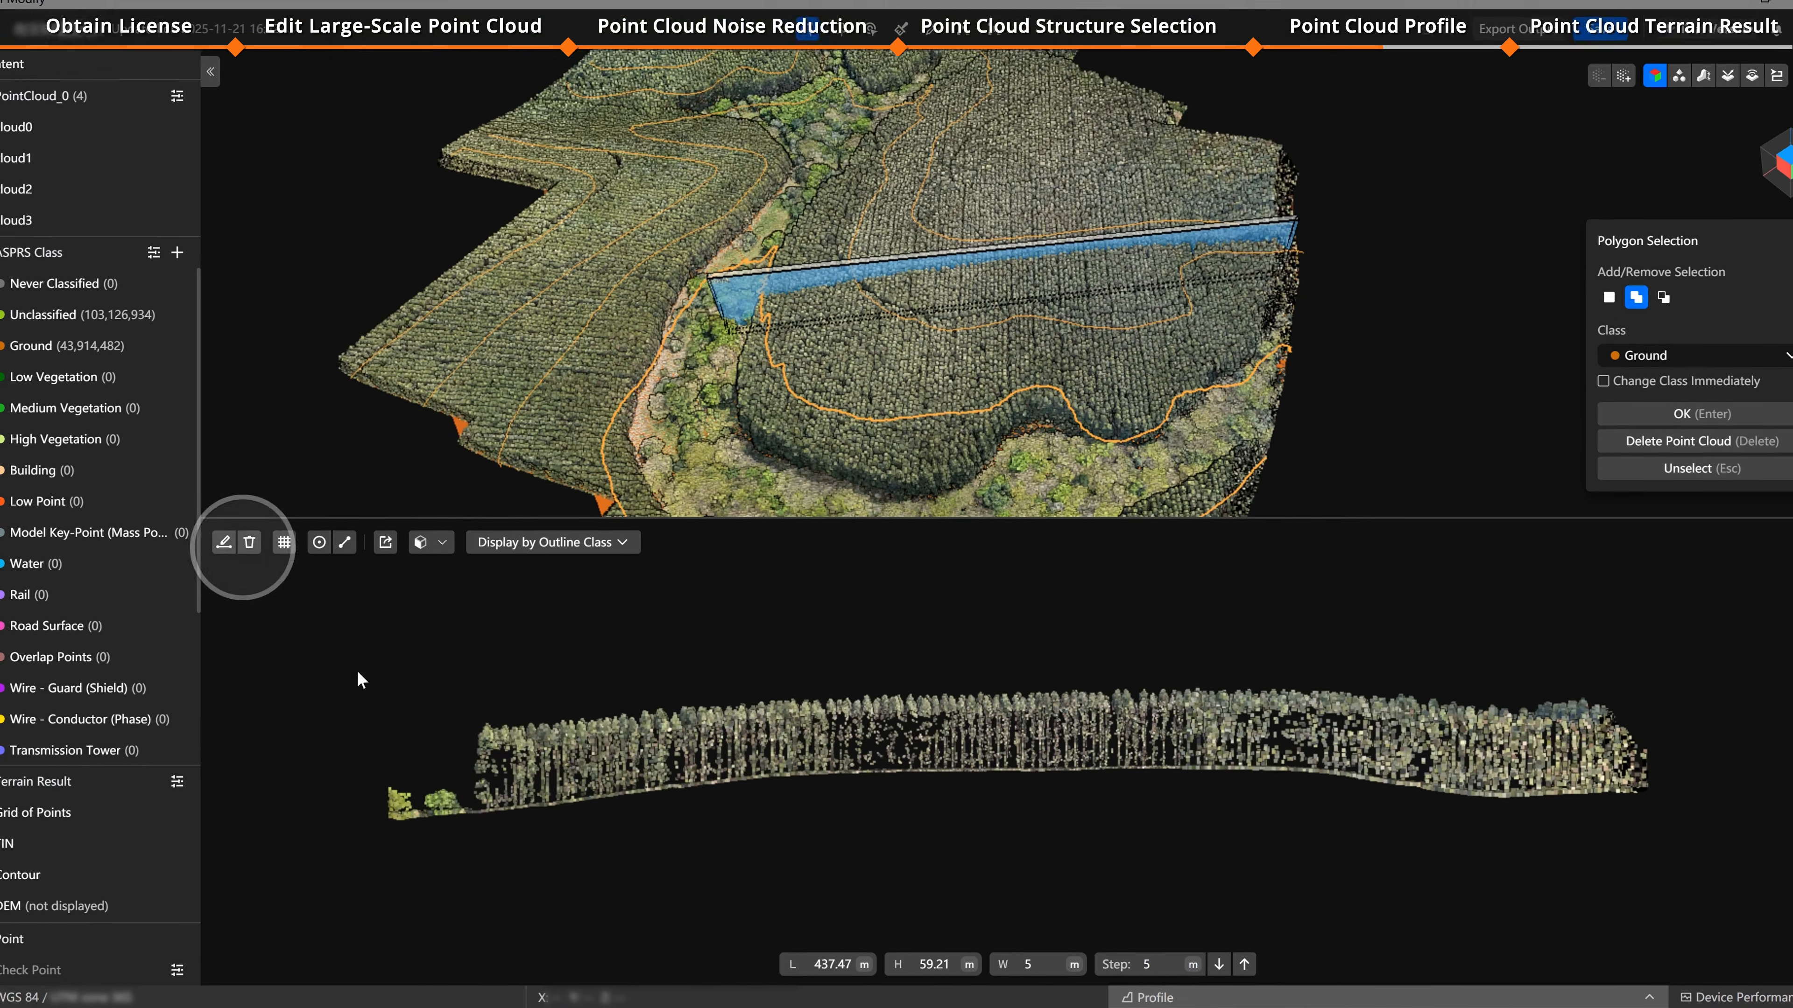
{"action": "left_click", "coordinate": [241, 548]}
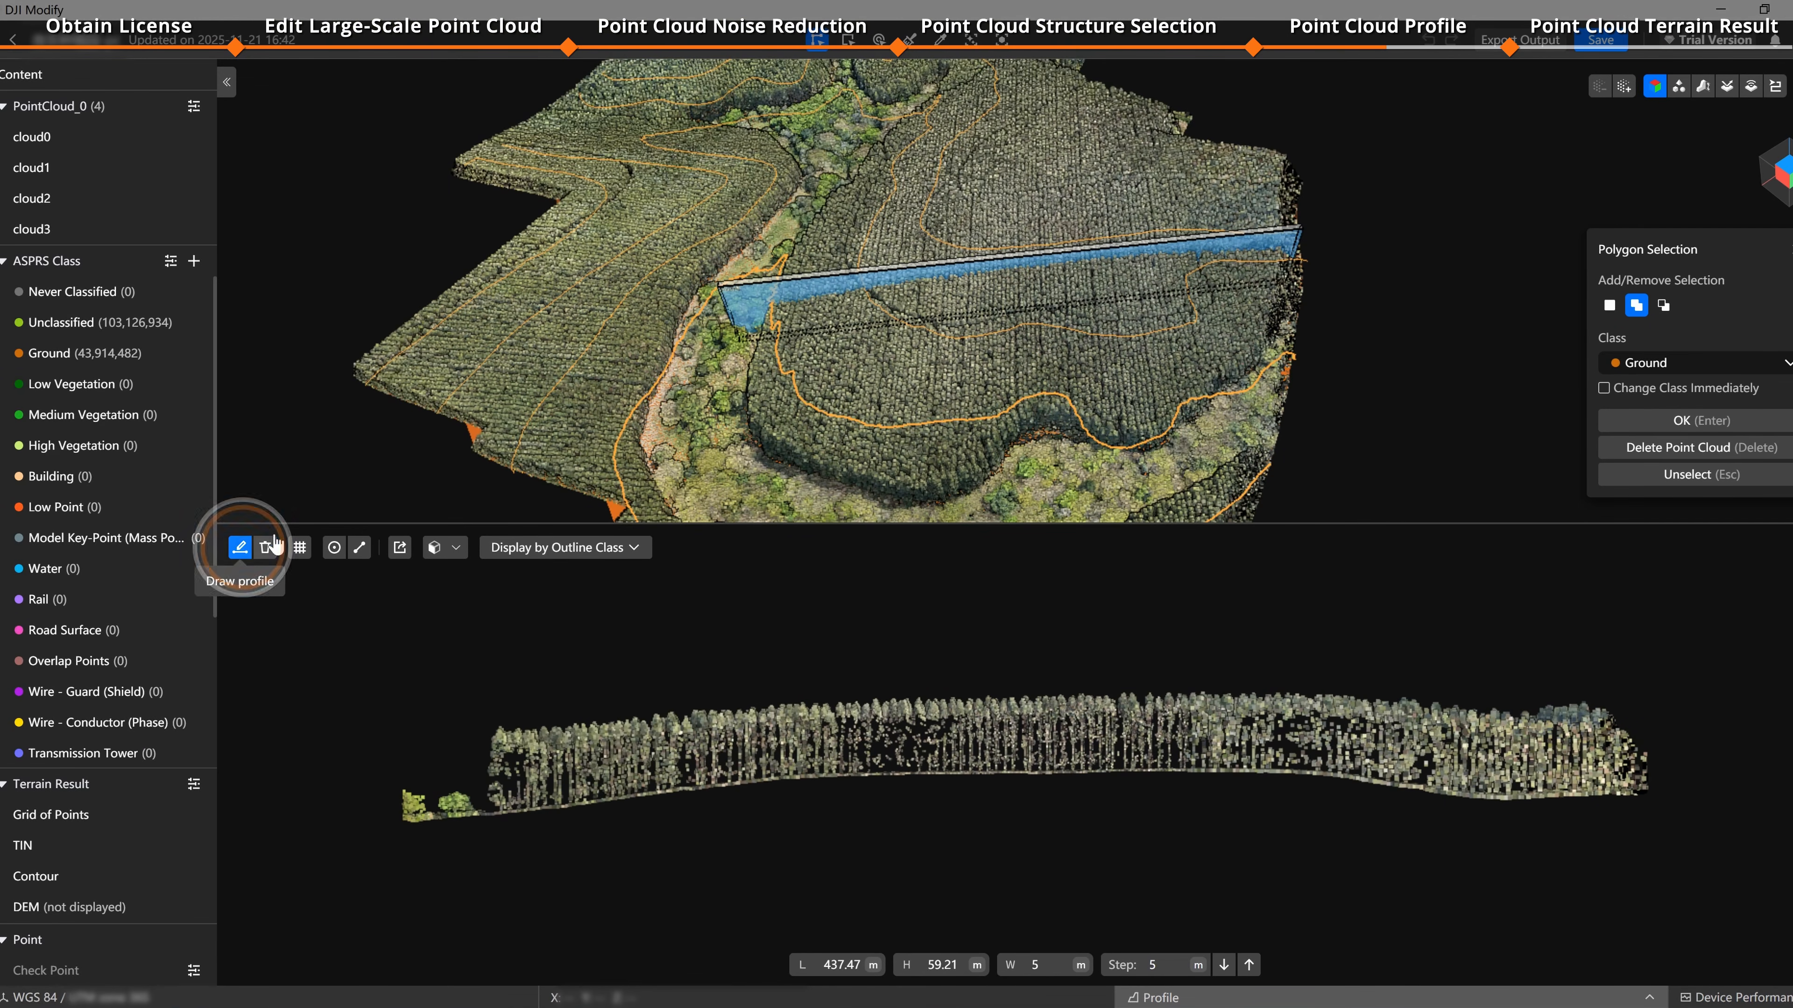
{"action": "left_click", "coordinate": [750, 348]}
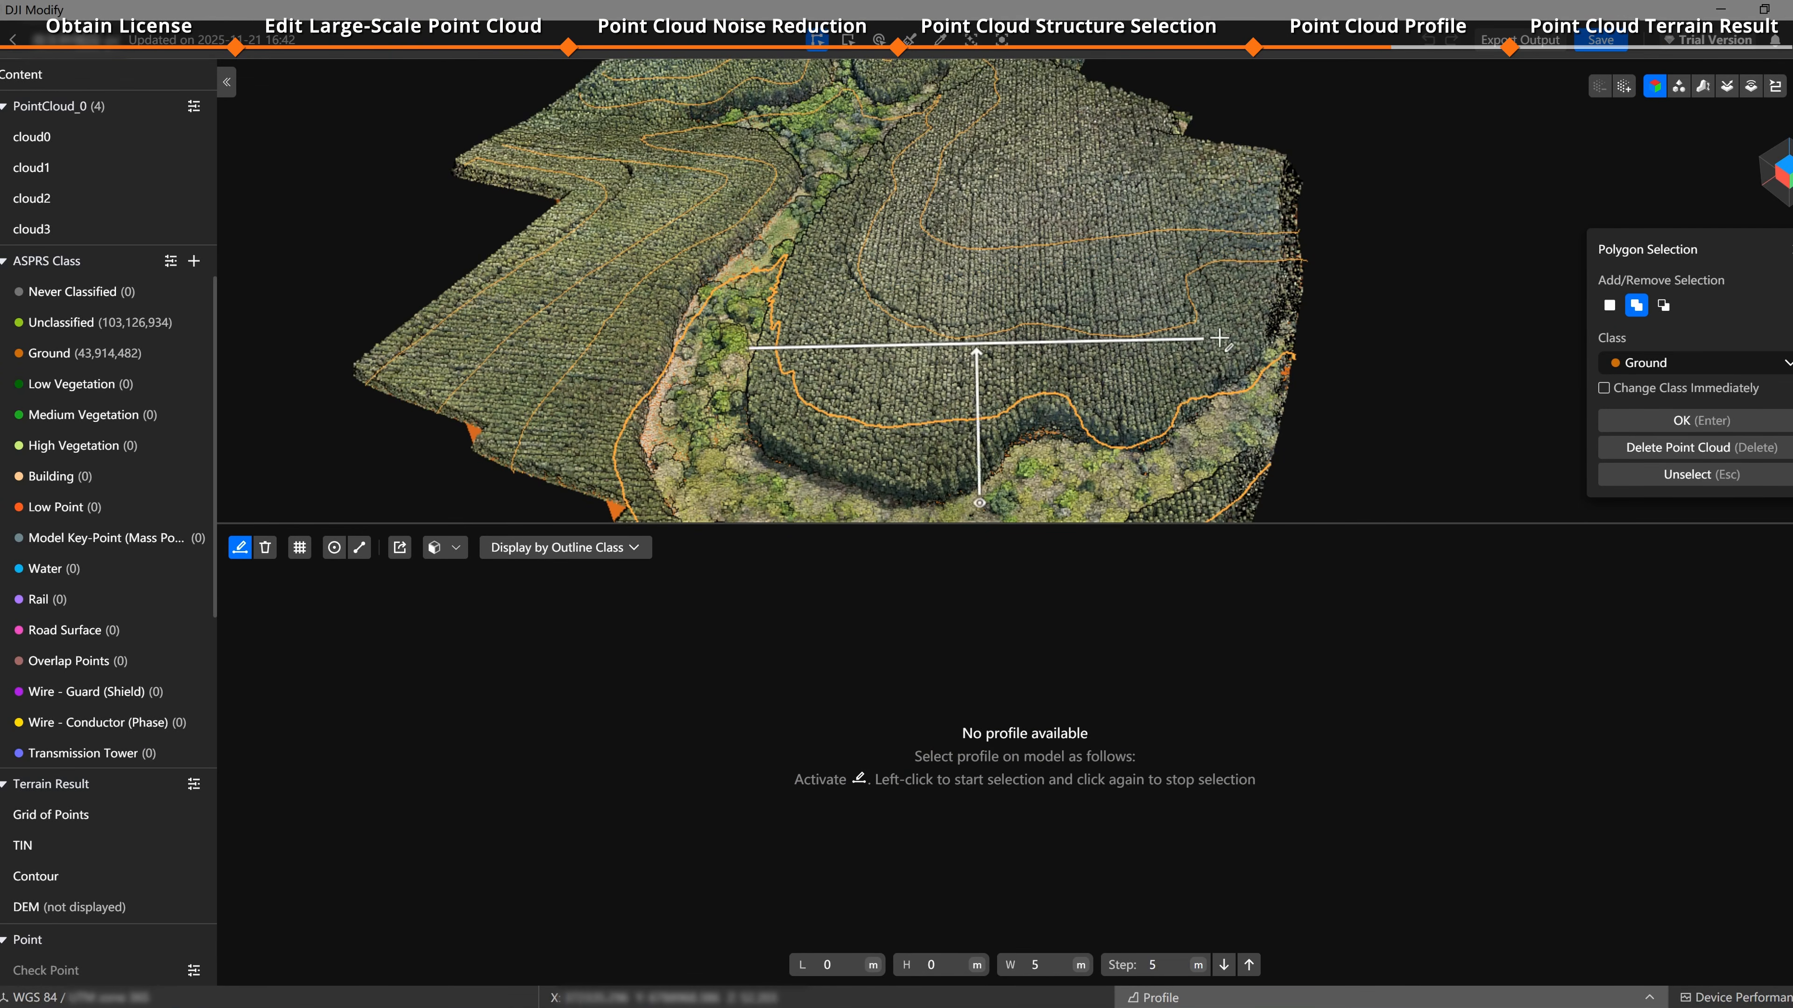
{"action": "left_click", "coordinate": [1287, 326]}
{"action": "left_click", "coordinate": [267, 549]}
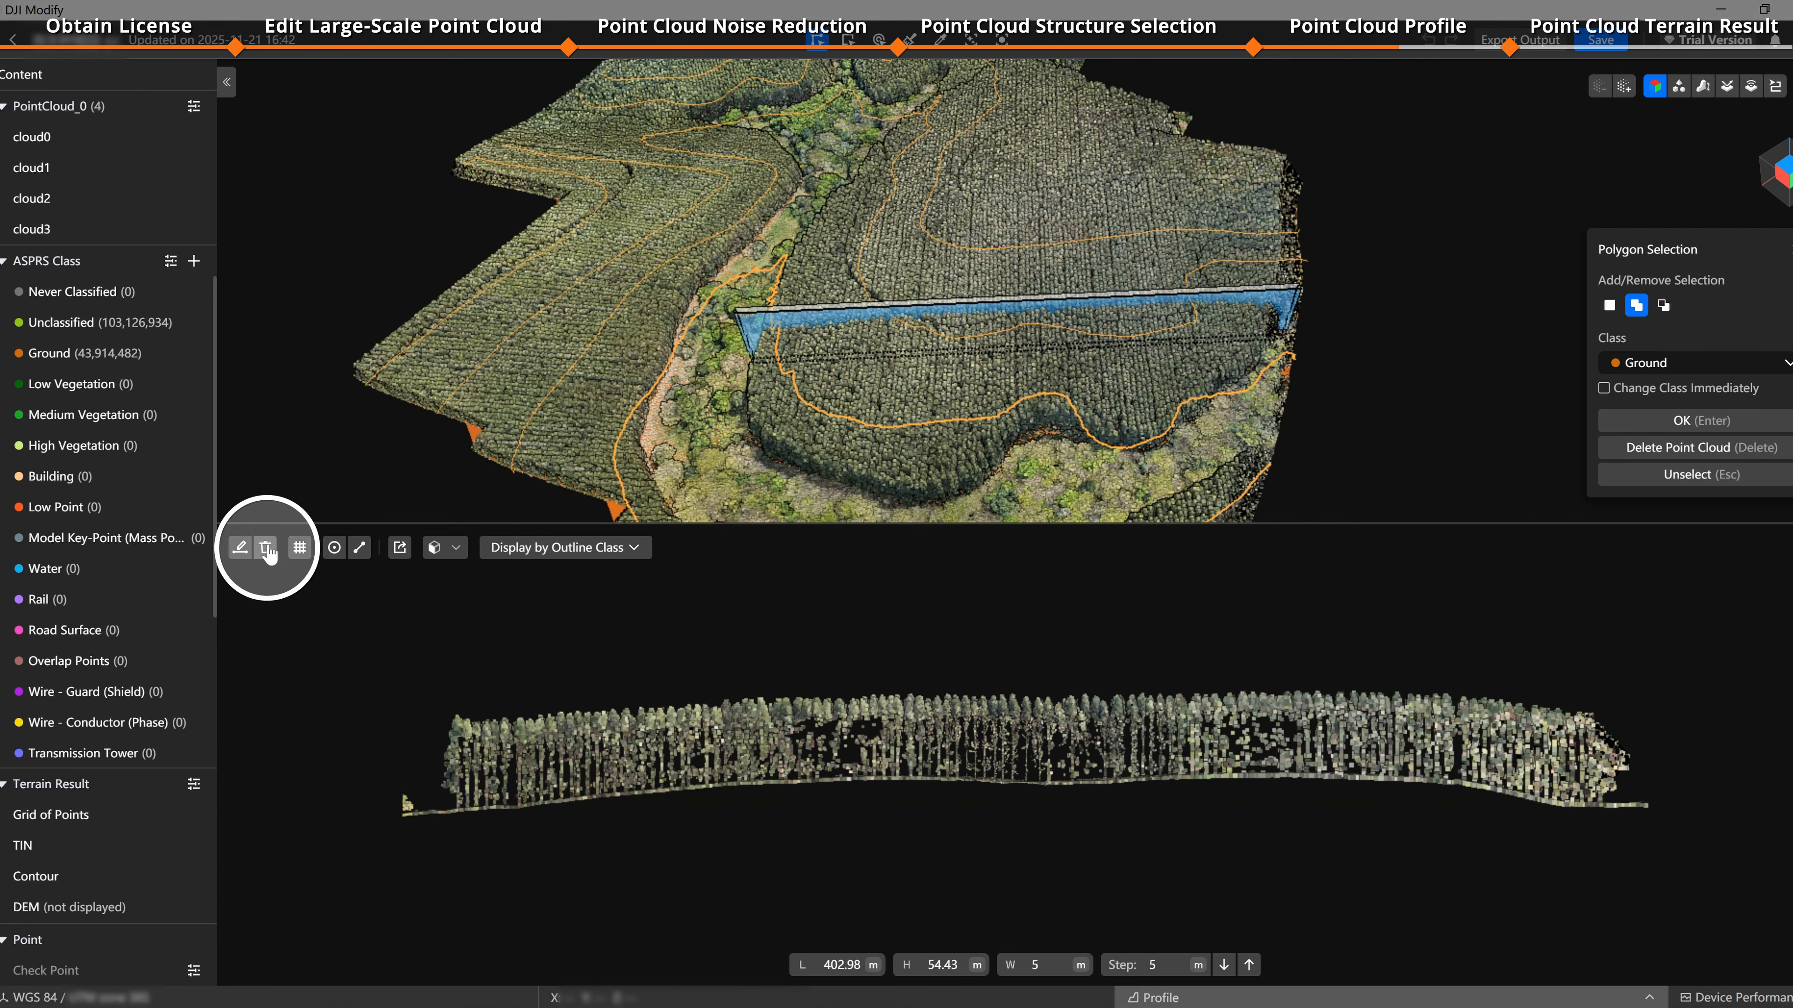
Step: Draw a new profile line across the slope and show gridlines in the profile view
{"action": "left_click", "coordinate": [240, 548]}
{"action": "left_click", "coordinate": [761, 302]}
{"action": "left_click", "coordinate": [1301, 263]}
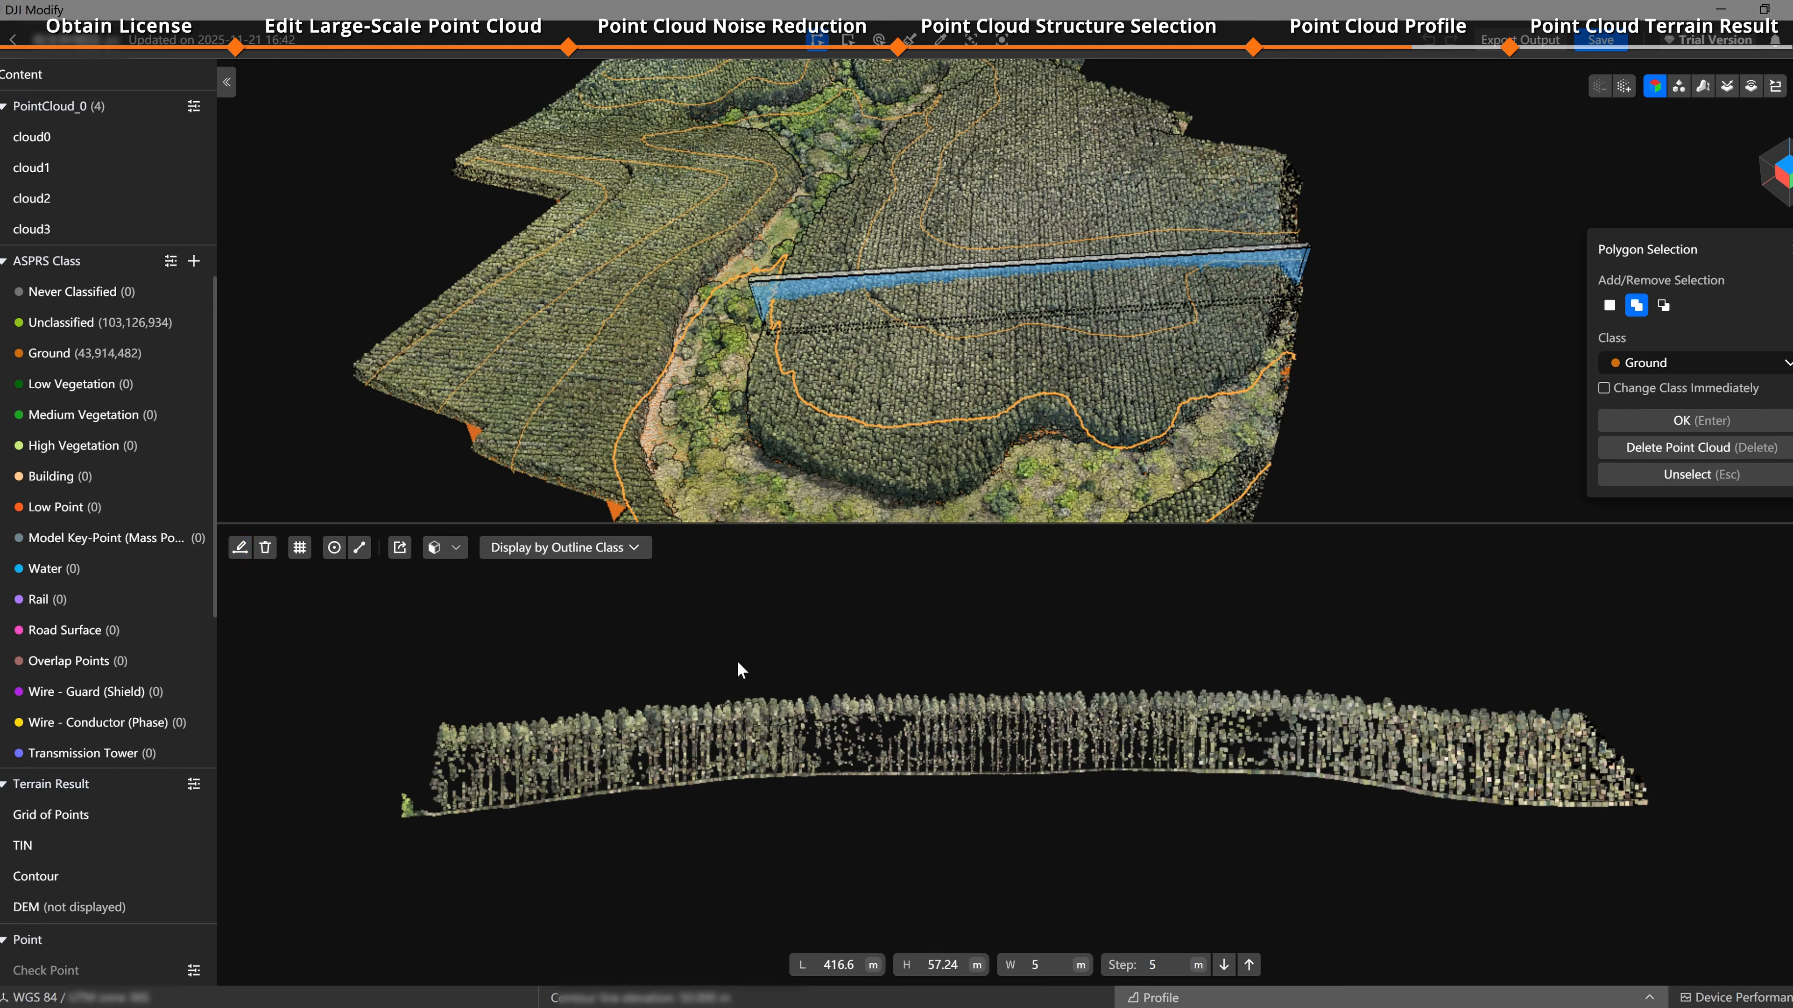
{"action": "left_click", "coordinate": [299, 547]}
{"action": "scroll", "coordinate": [962, 771], "scroll_direction": "up", "scroll_amount": 2}
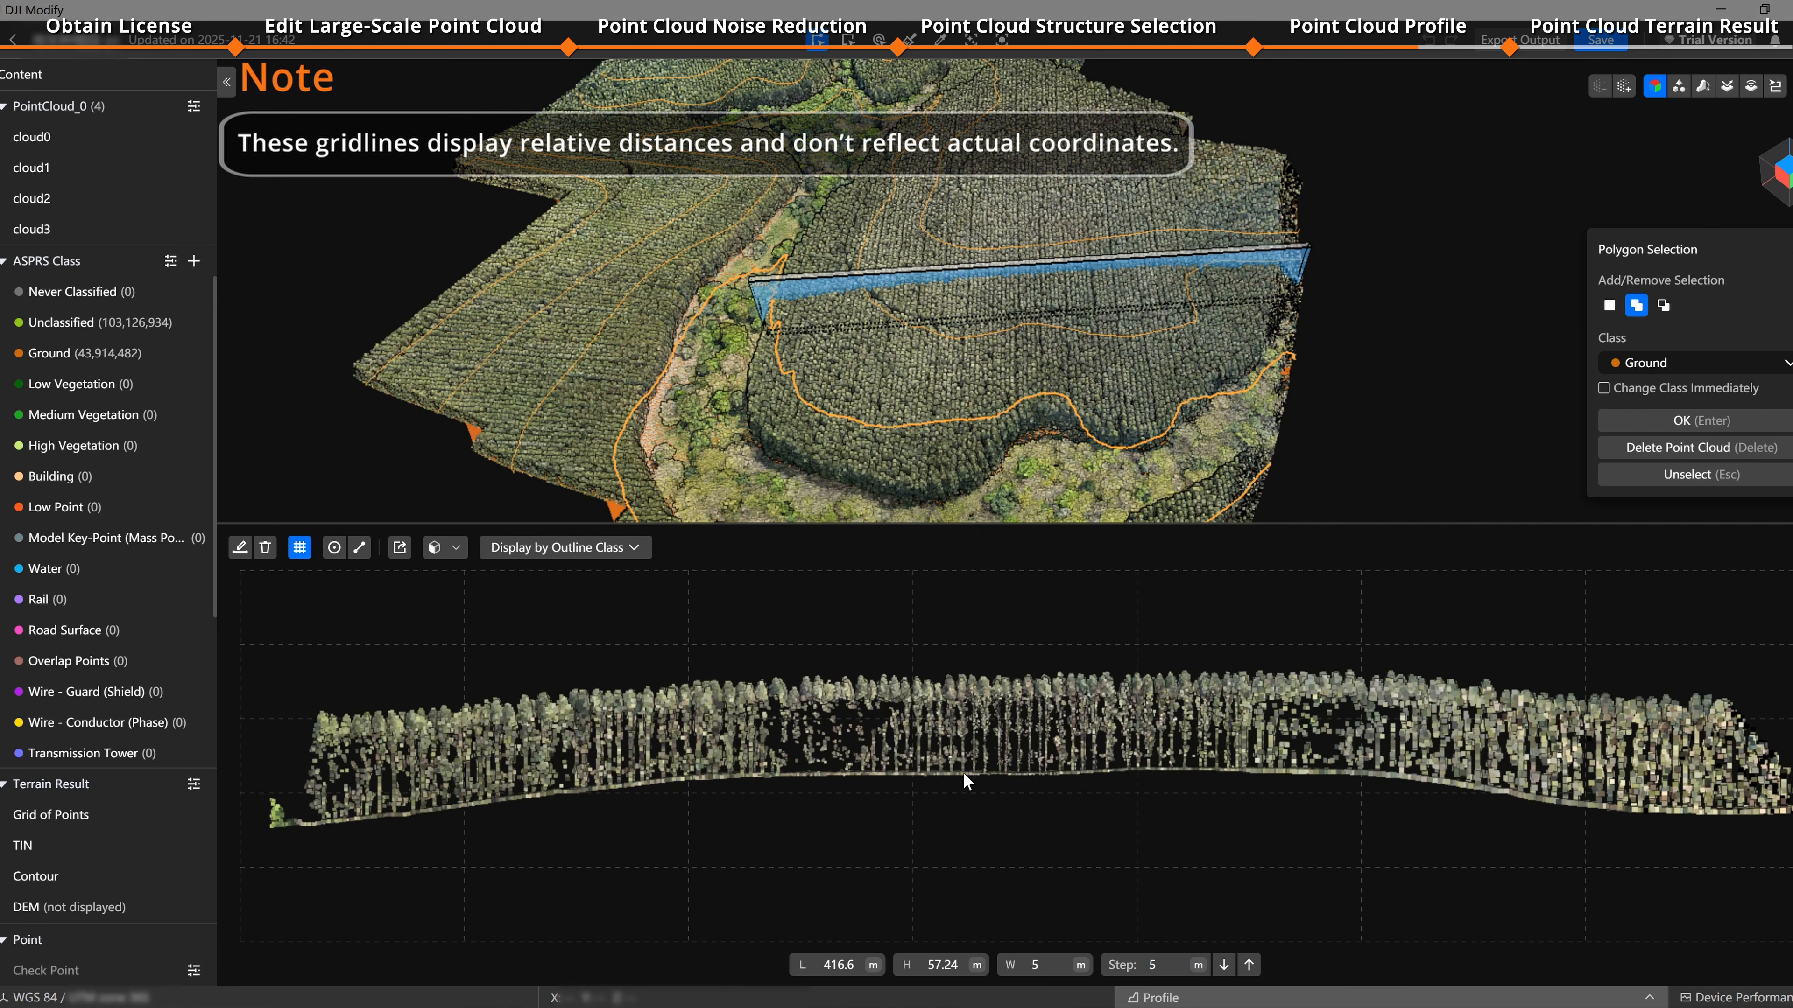
Step: Measure the coordinates of several ground points along the profile view
{"action": "scroll", "coordinate": [964, 774], "scroll_direction": "up", "scroll_amount": 2}
{"action": "scroll", "coordinate": [963, 774], "scroll_direction": "down", "scroll_amount": 3}
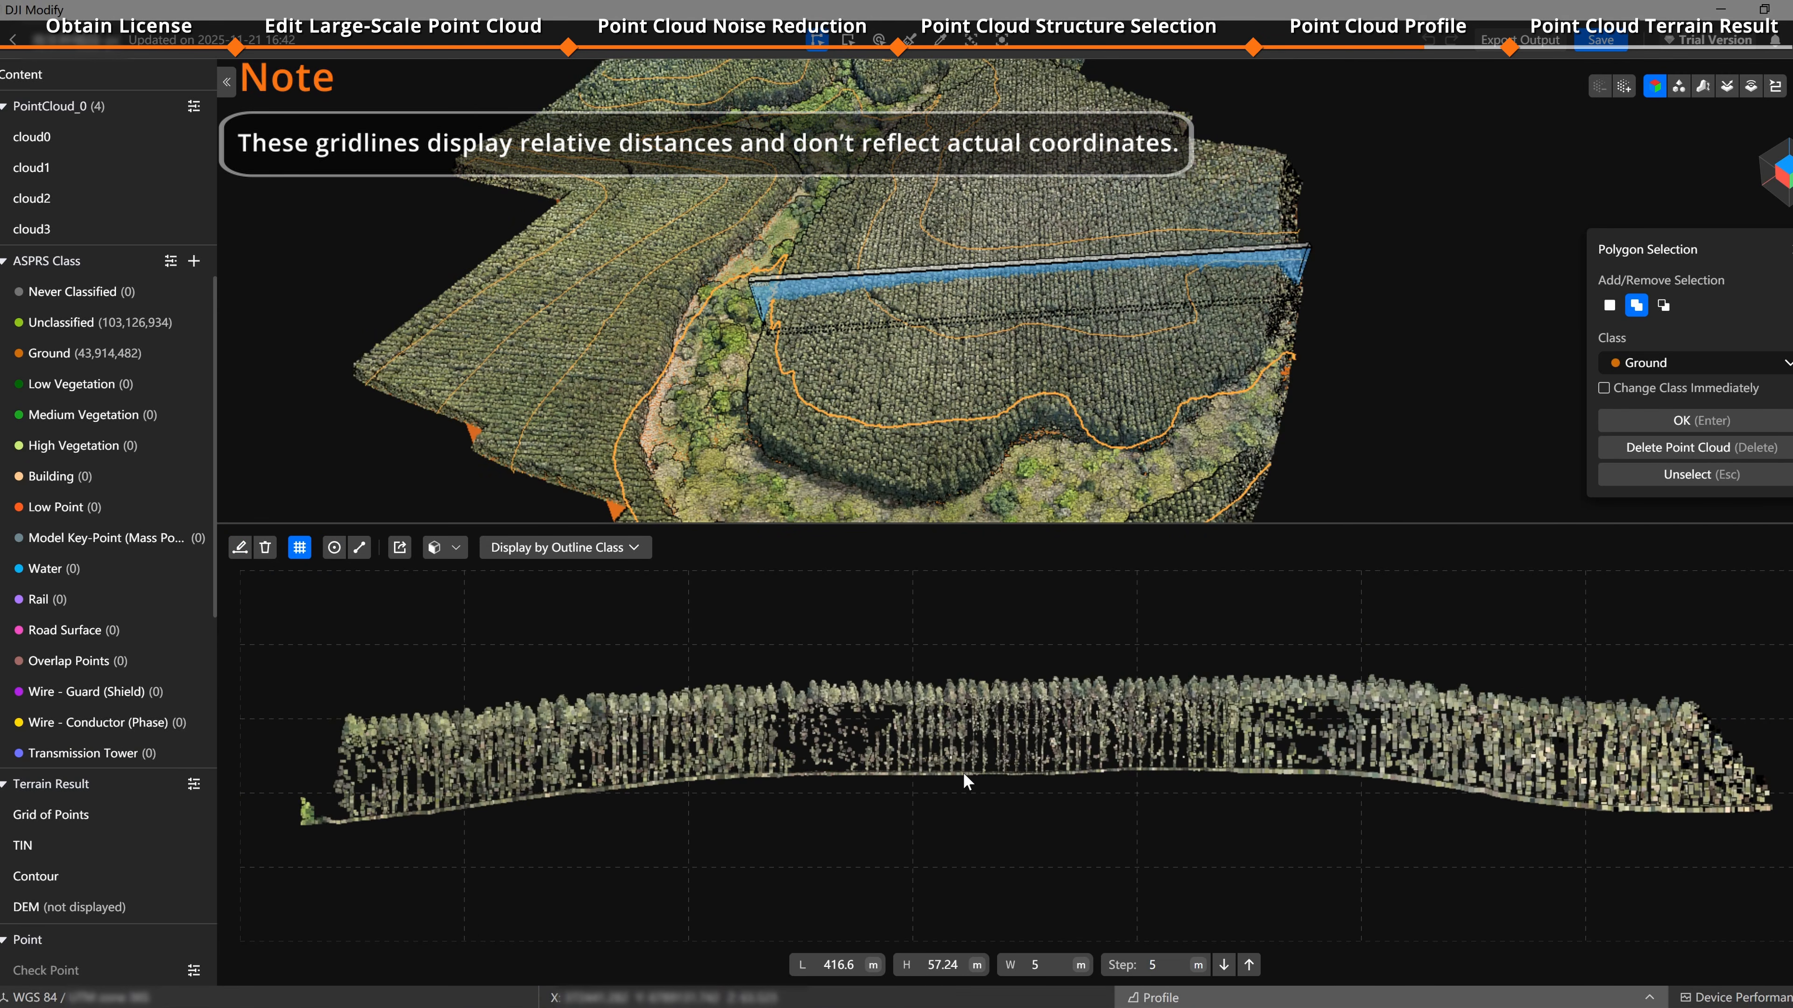
{"action": "scroll", "coordinate": [962, 772], "scroll_direction": "up", "scroll_amount": 3}
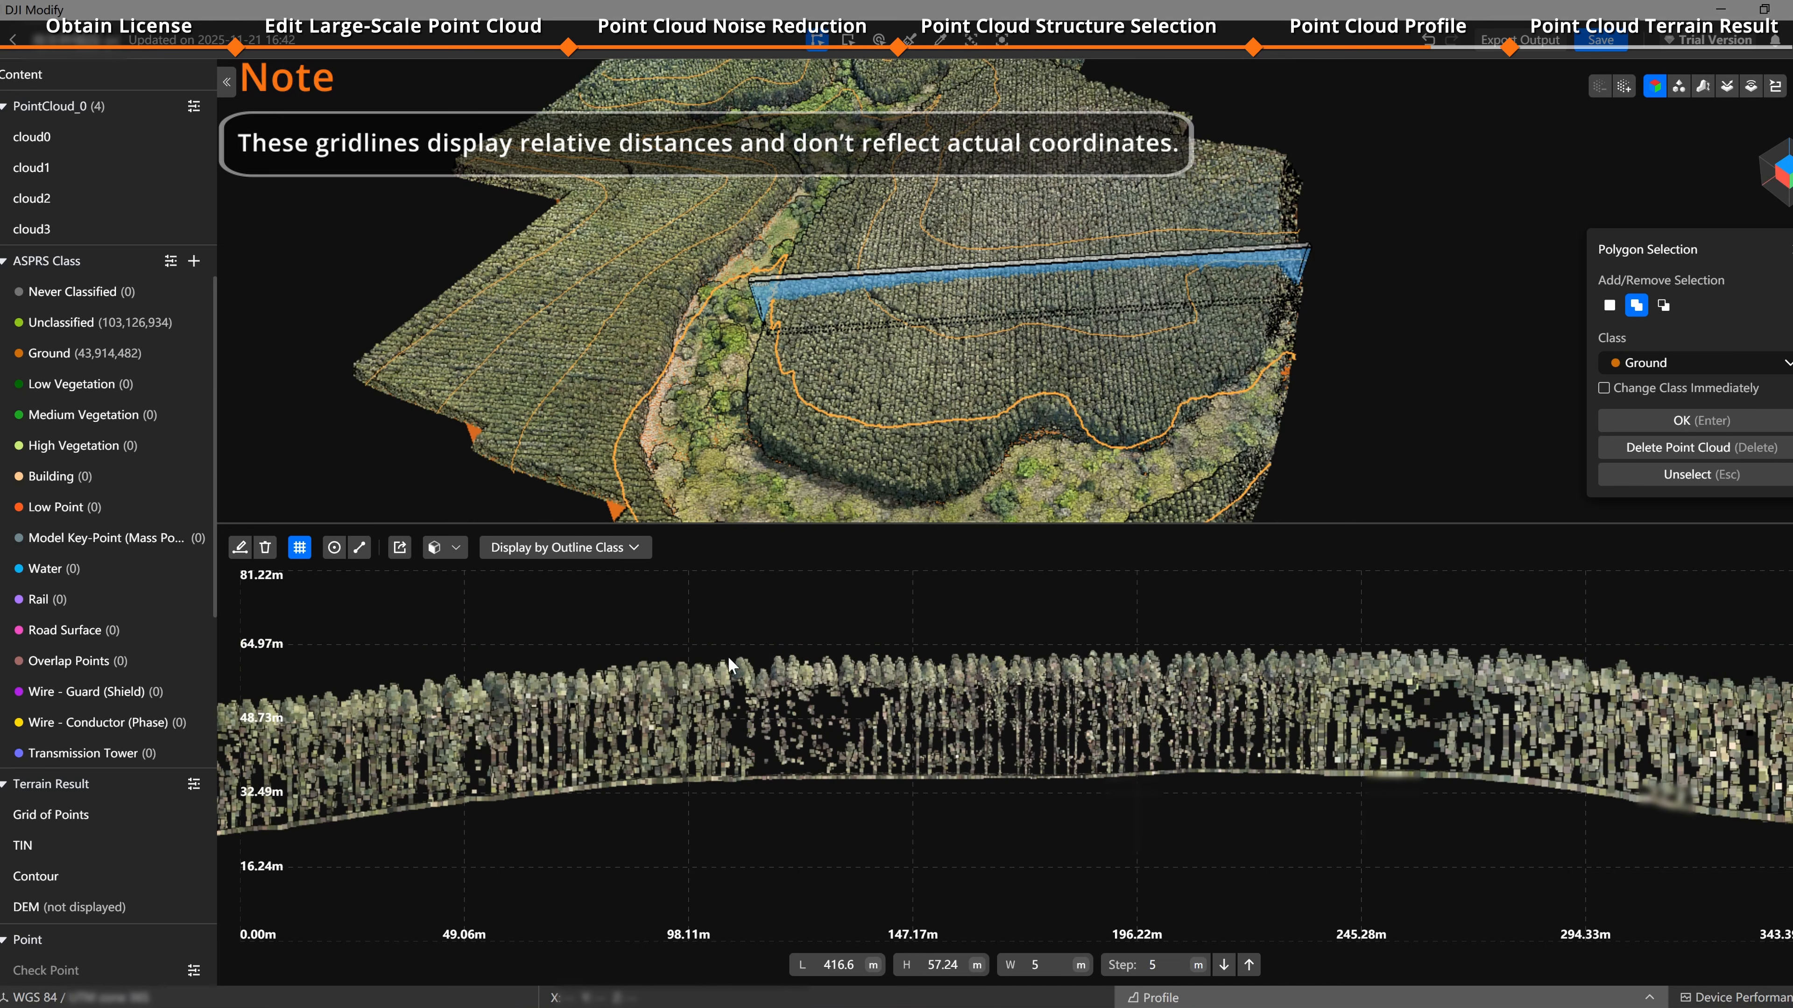
{"action": "left_click", "coordinate": [335, 548]}
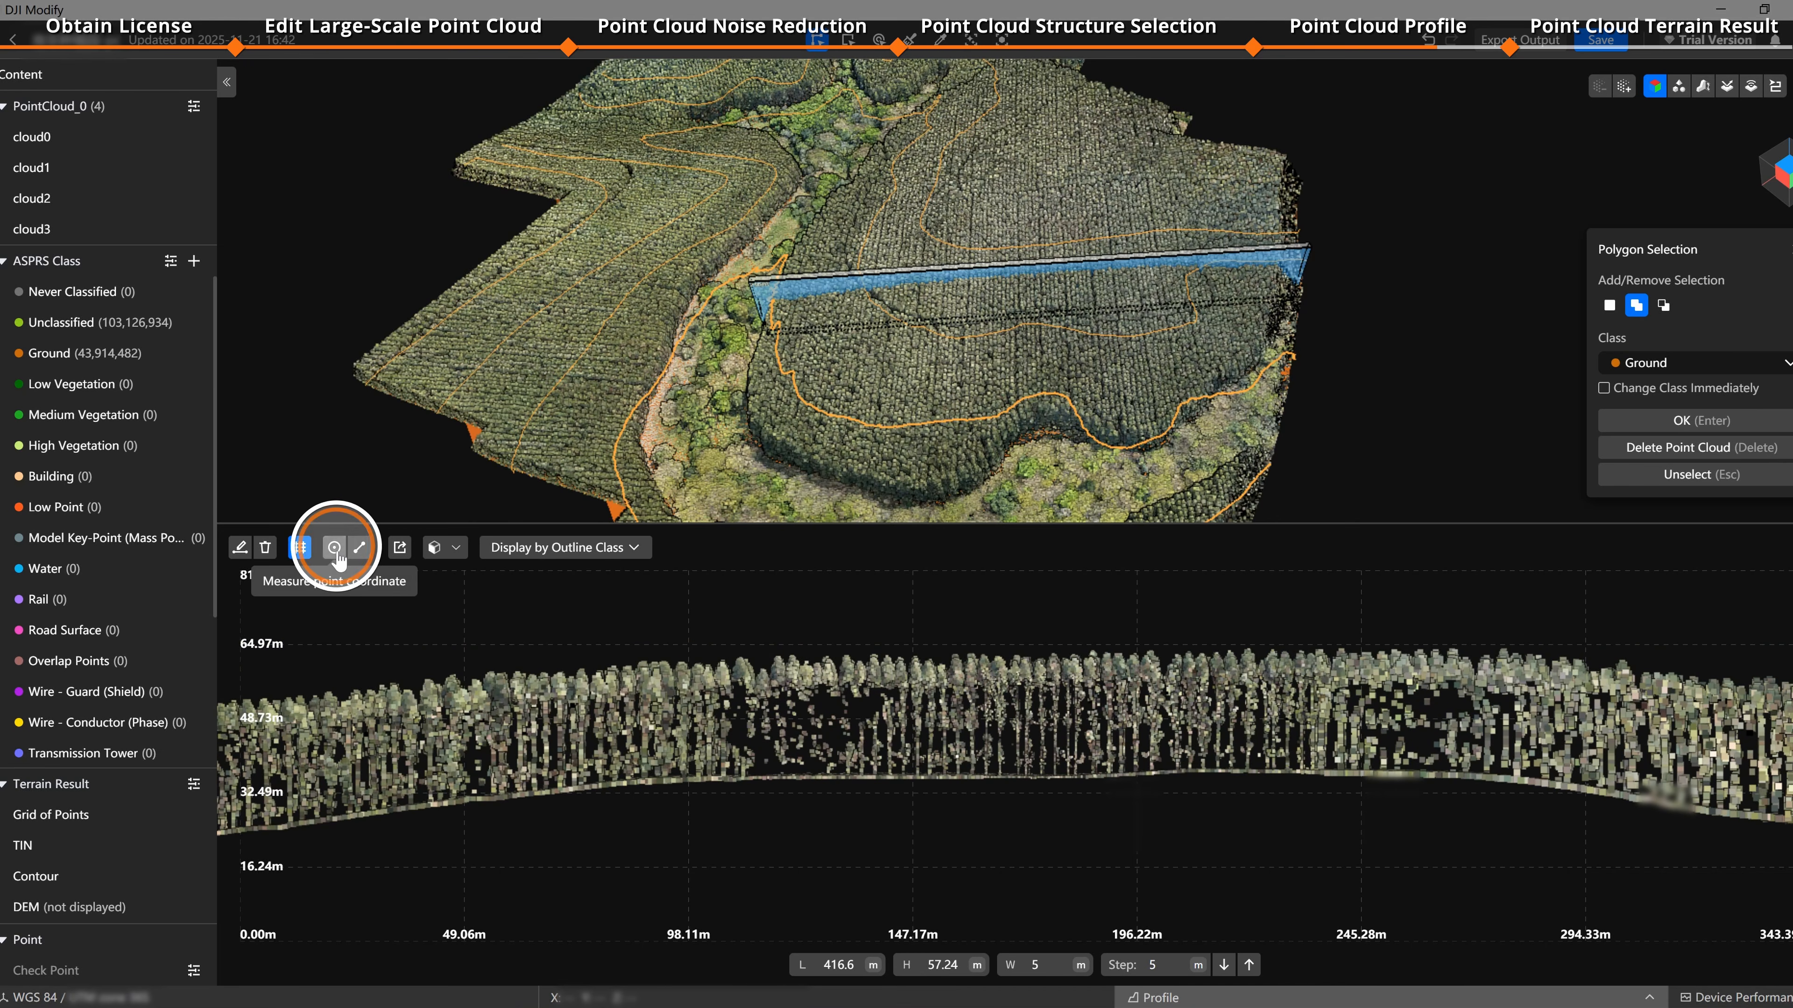
{"action": "left_click", "coordinate": [1014, 779]}
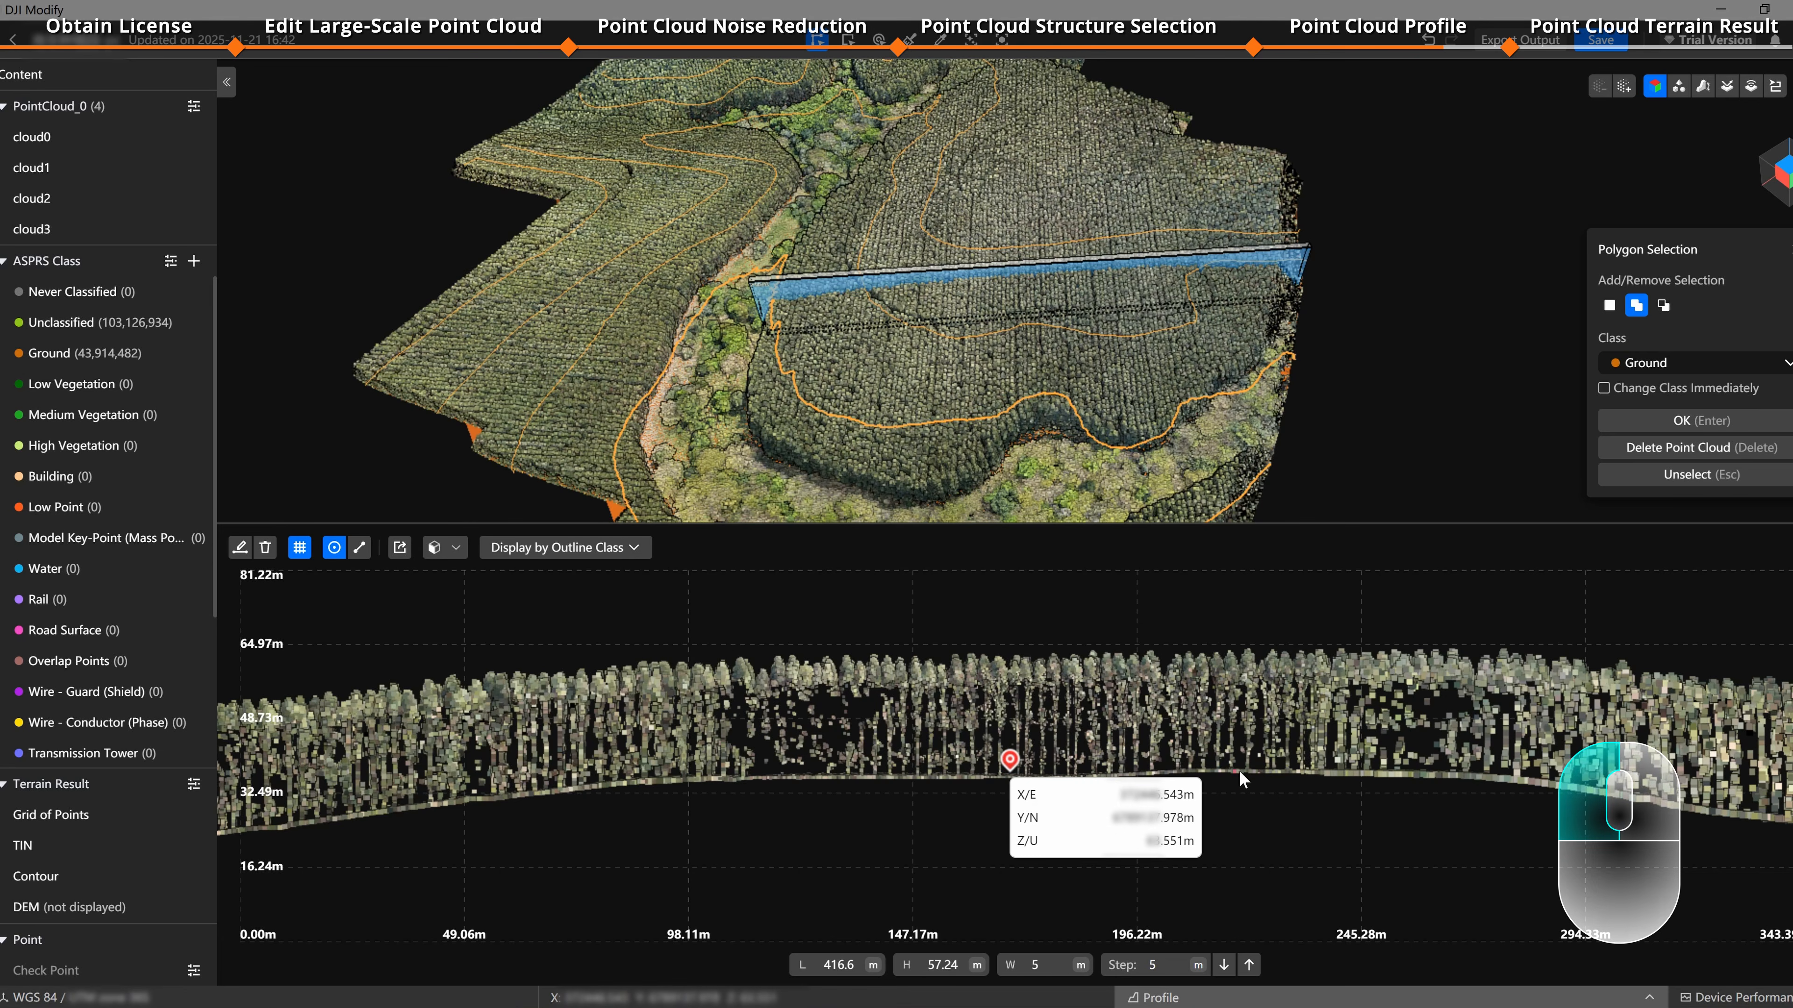
{"action": "left_click", "coordinate": [1266, 772]}
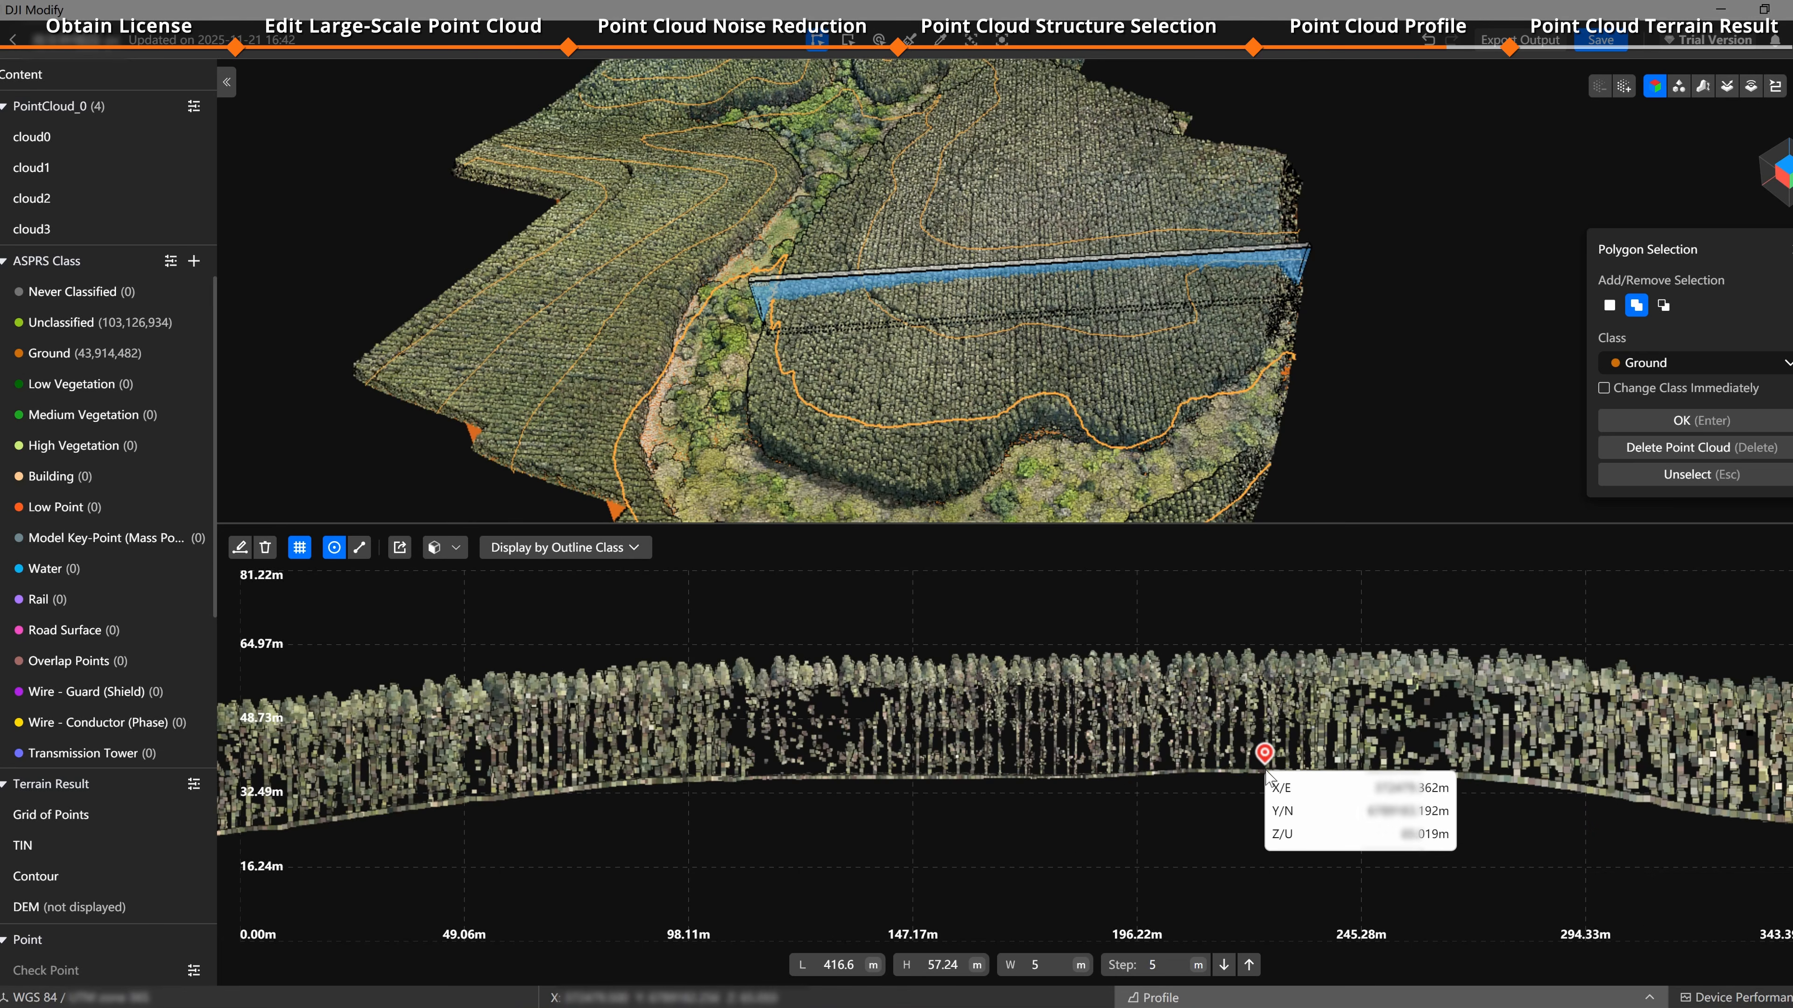
{"action": "left_click", "coordinate": [1533, 783]}
{"action": "left_click", "coordinate": [745, 782]}
Step: Measure a tree's height from crown to ground and a horizontal distance along the ground in the profile
{"action": "left_click", "coordinate": [359, 548]}
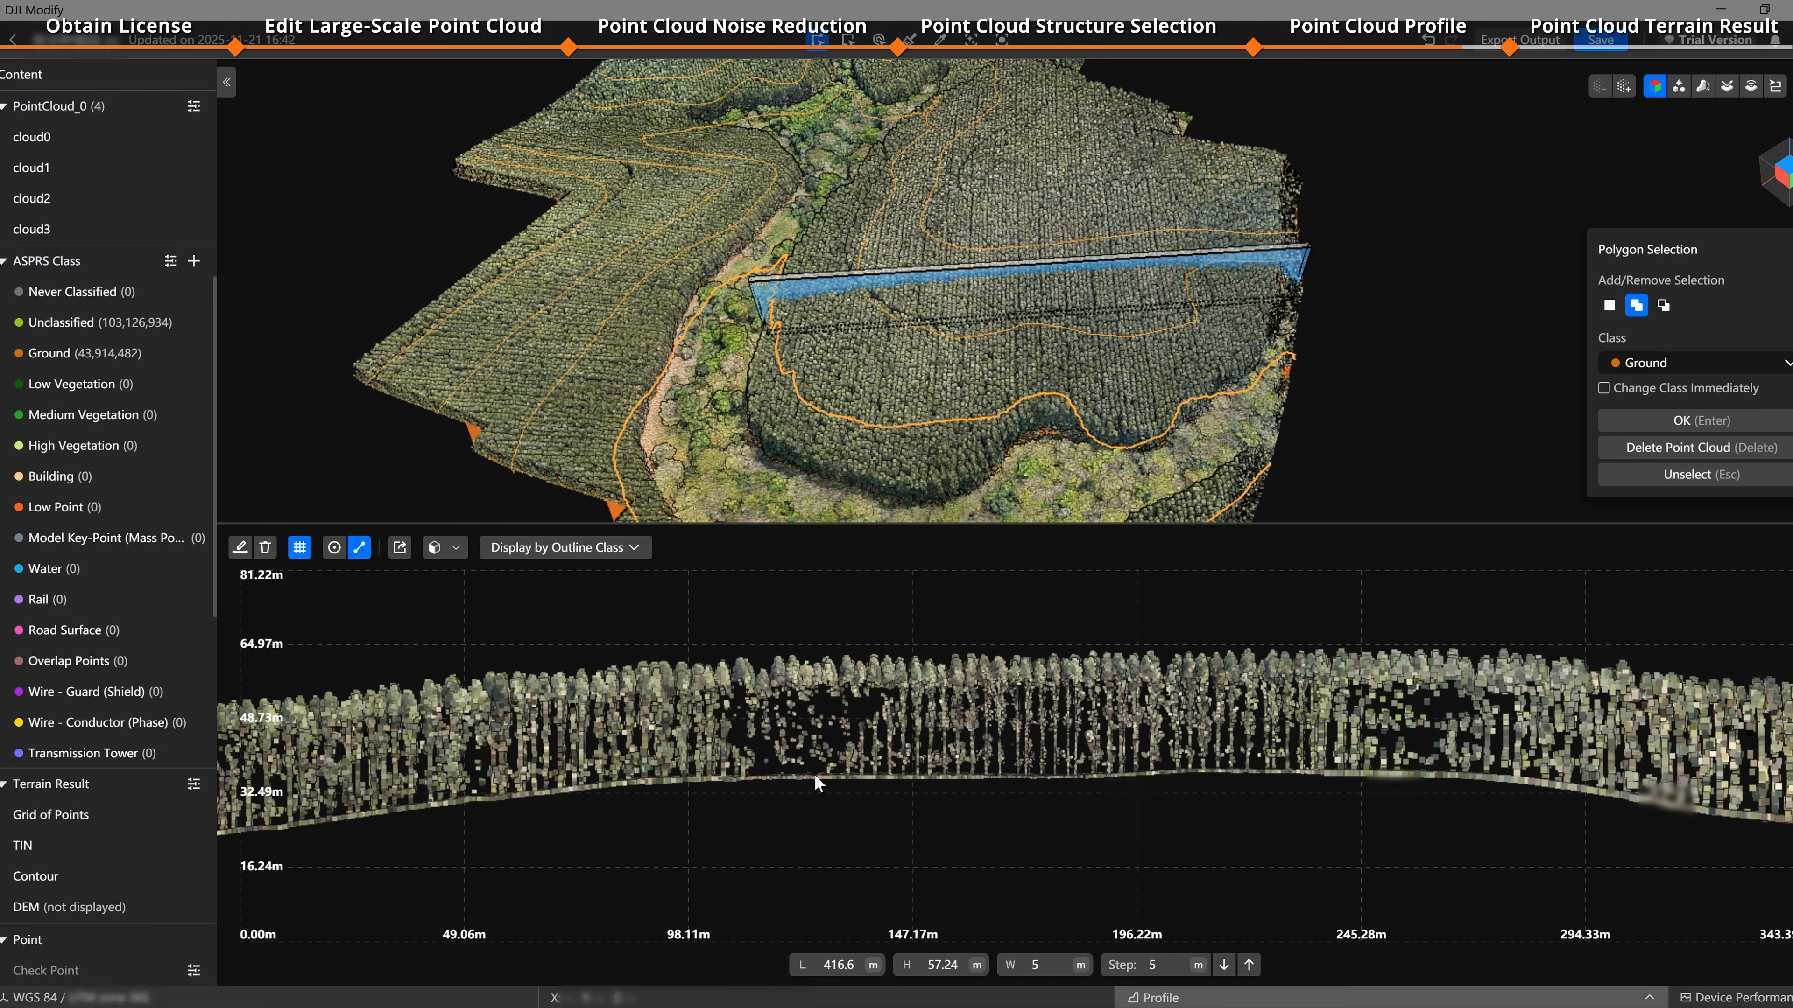
{"action": "left_click", "coordinate": [1073, 661]}
{"action": "left_click", "coordinate": [1076, 779]}
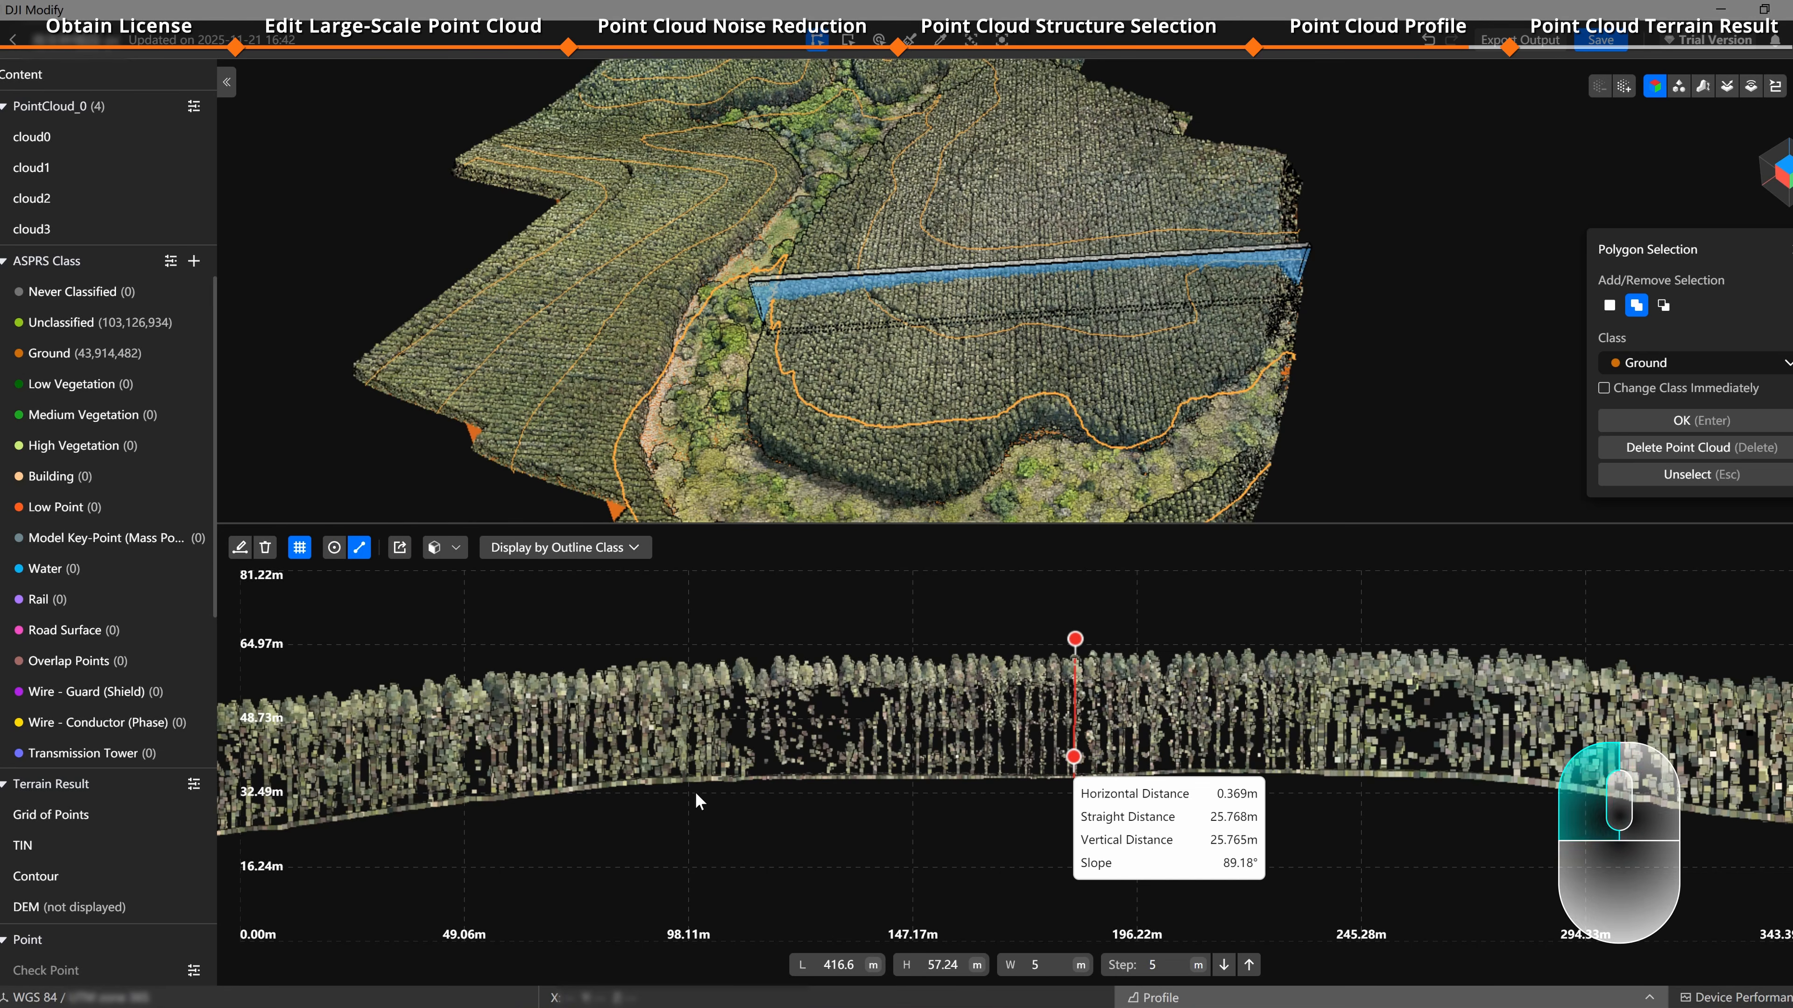
{"action": "left_click", "coordinate": [727, 781]}
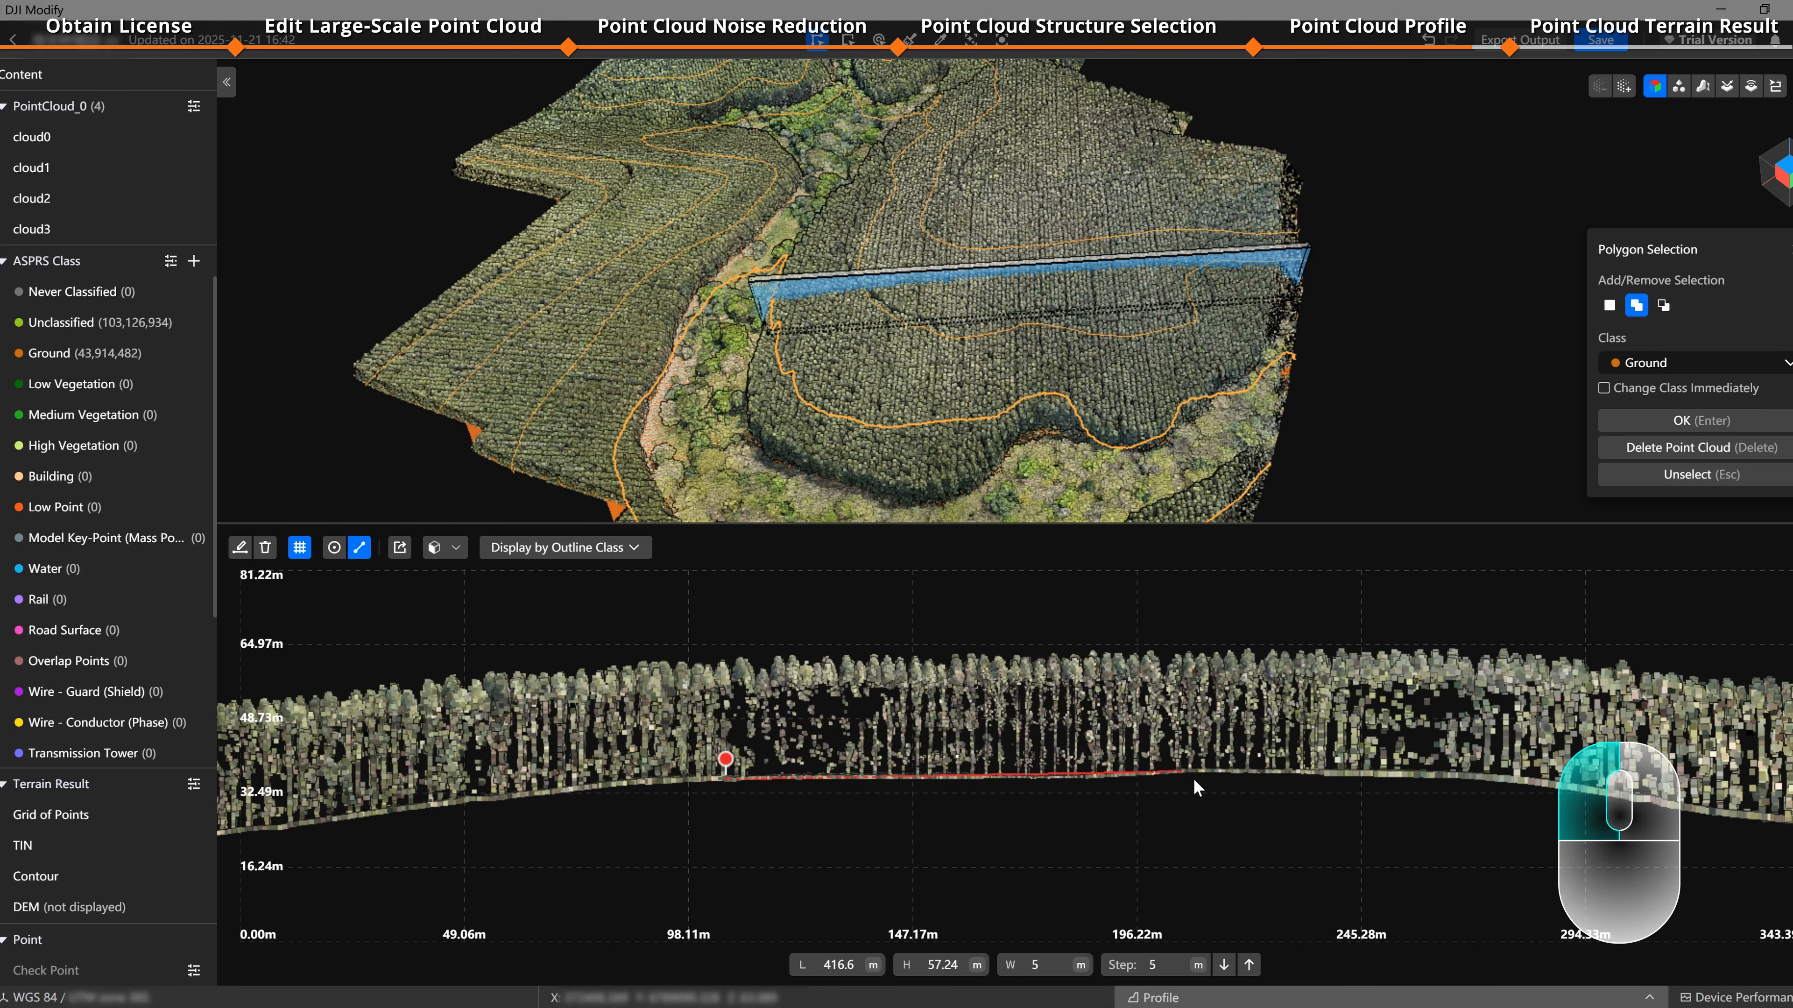
{"action": "left_click", "coordinate": [1224, 774]}
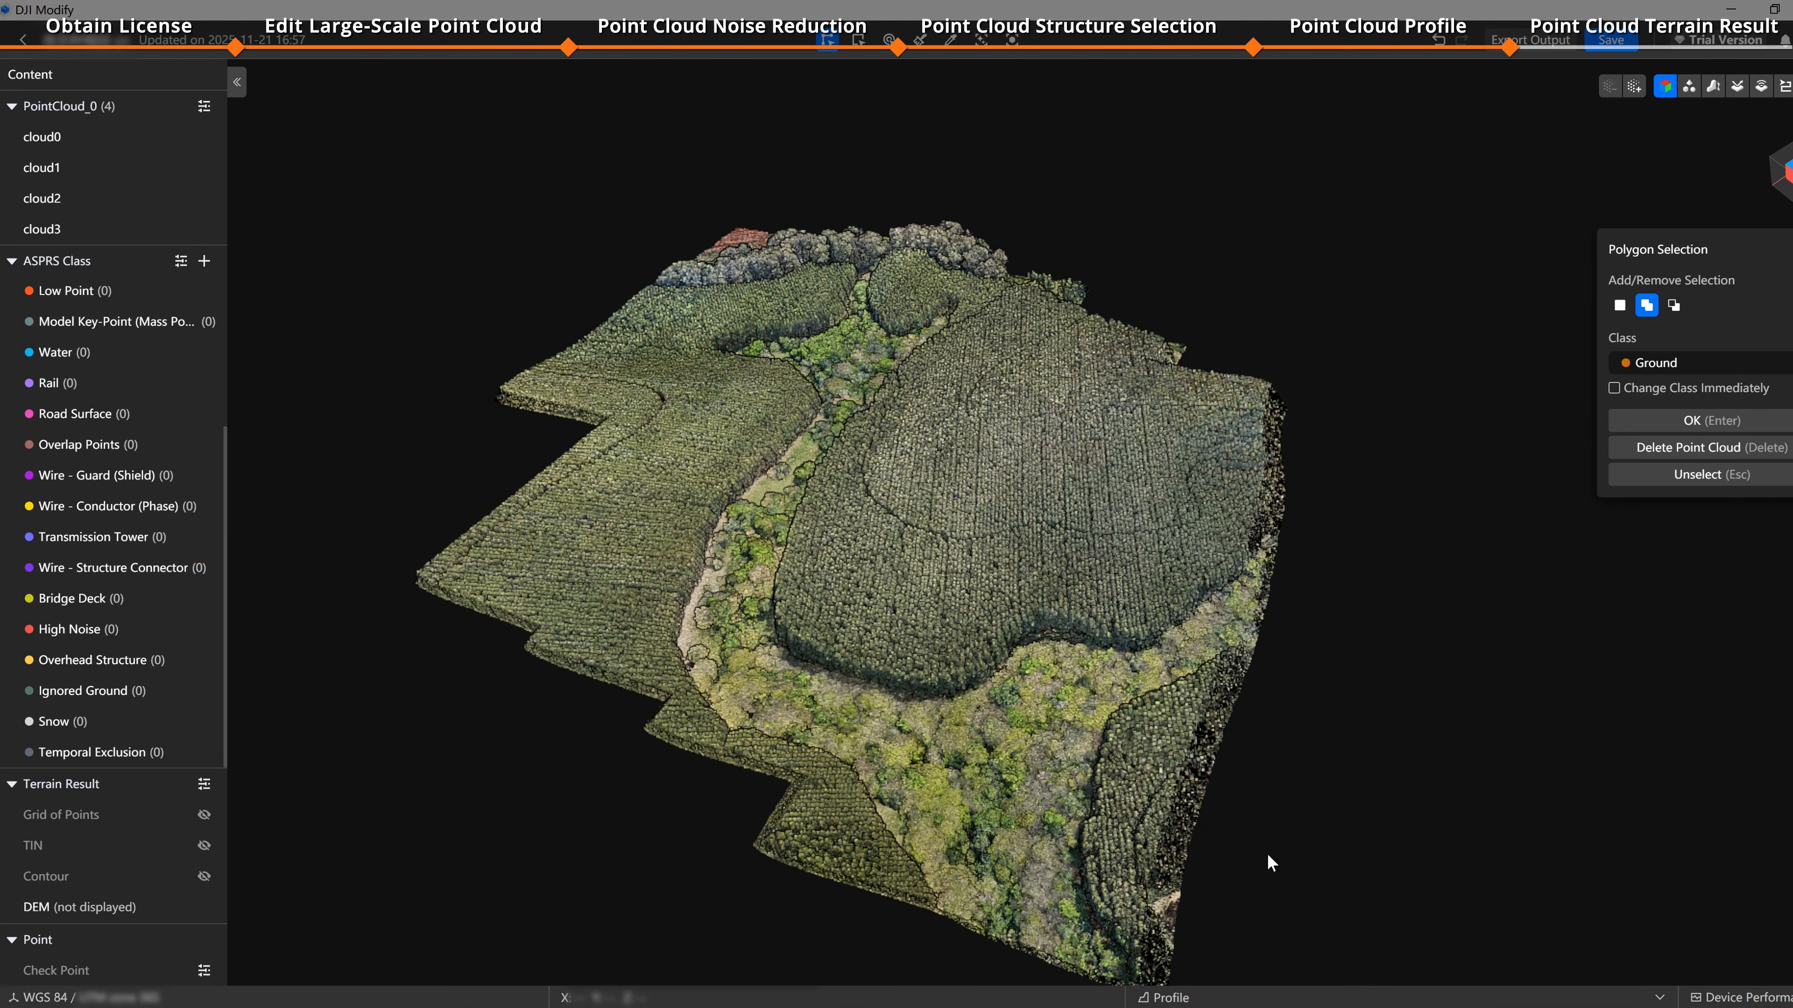
Step: Generate terrain results with DEM resolution 0.5 m/px, 10 m contours, standard grid at 2.5 m and real-time TIN preview enabled
{"action": "left_click", "coordinate": [205, 785]}
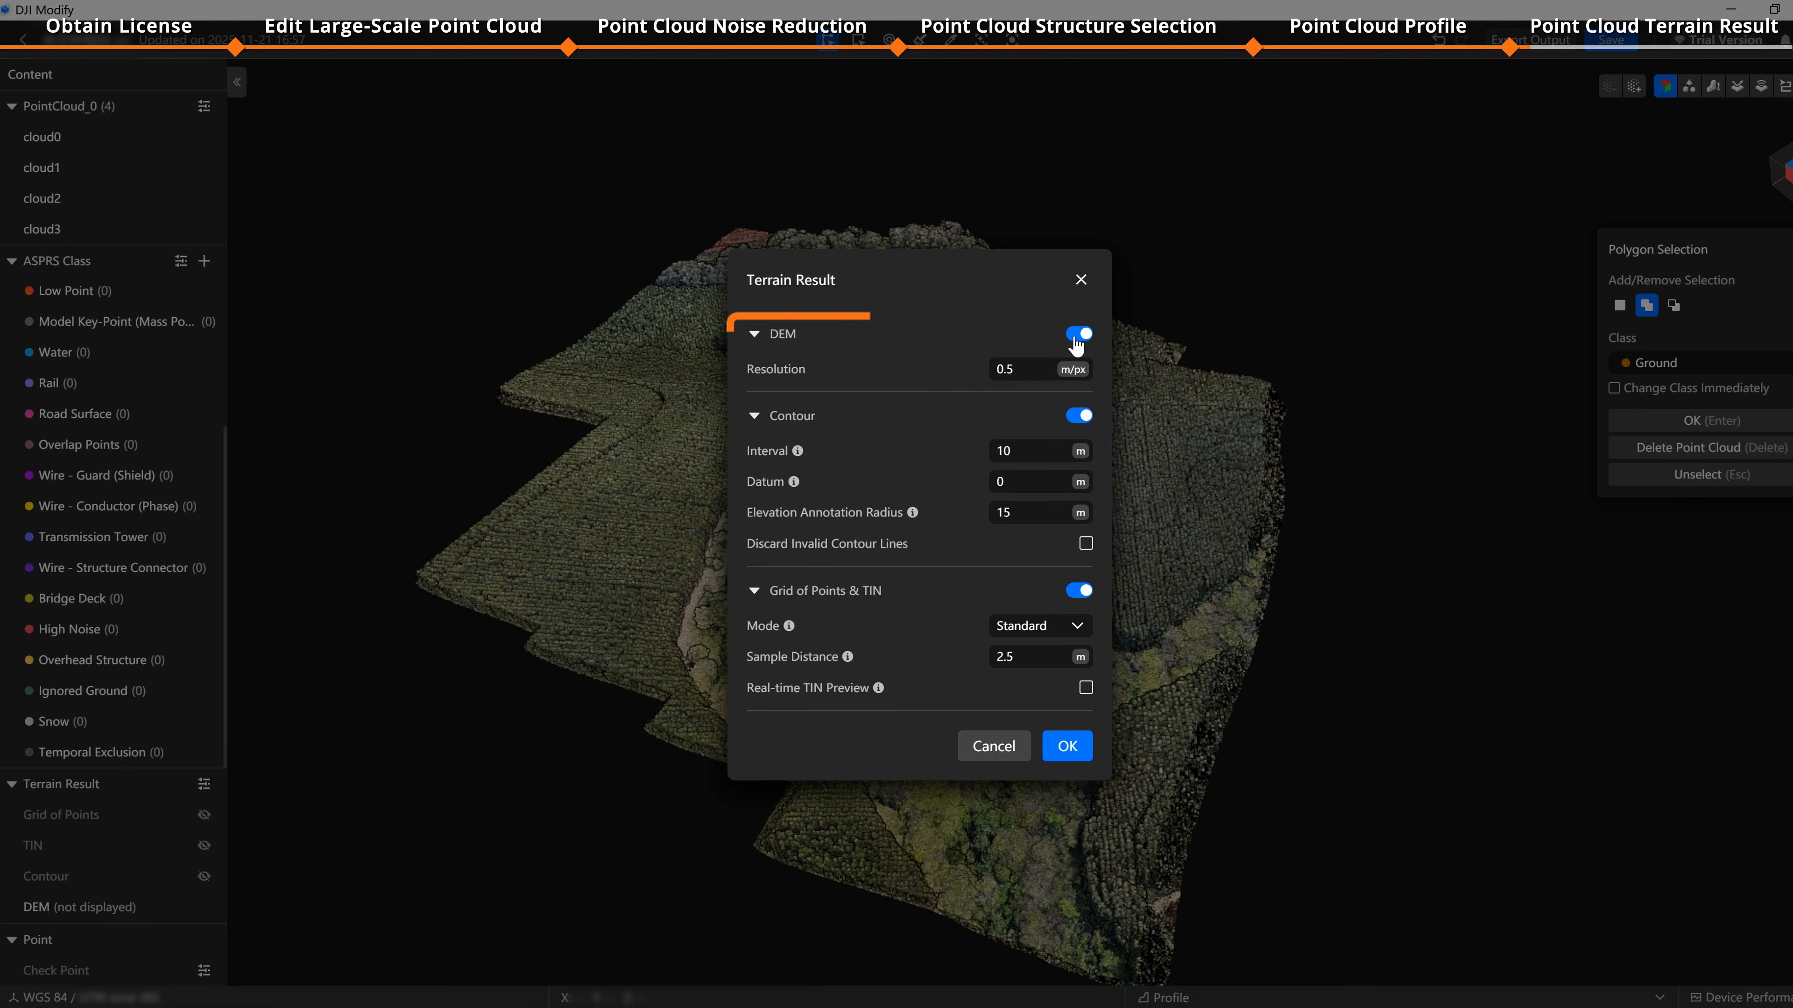
{"action": "left_click", "coordinate": [1049, 370]}
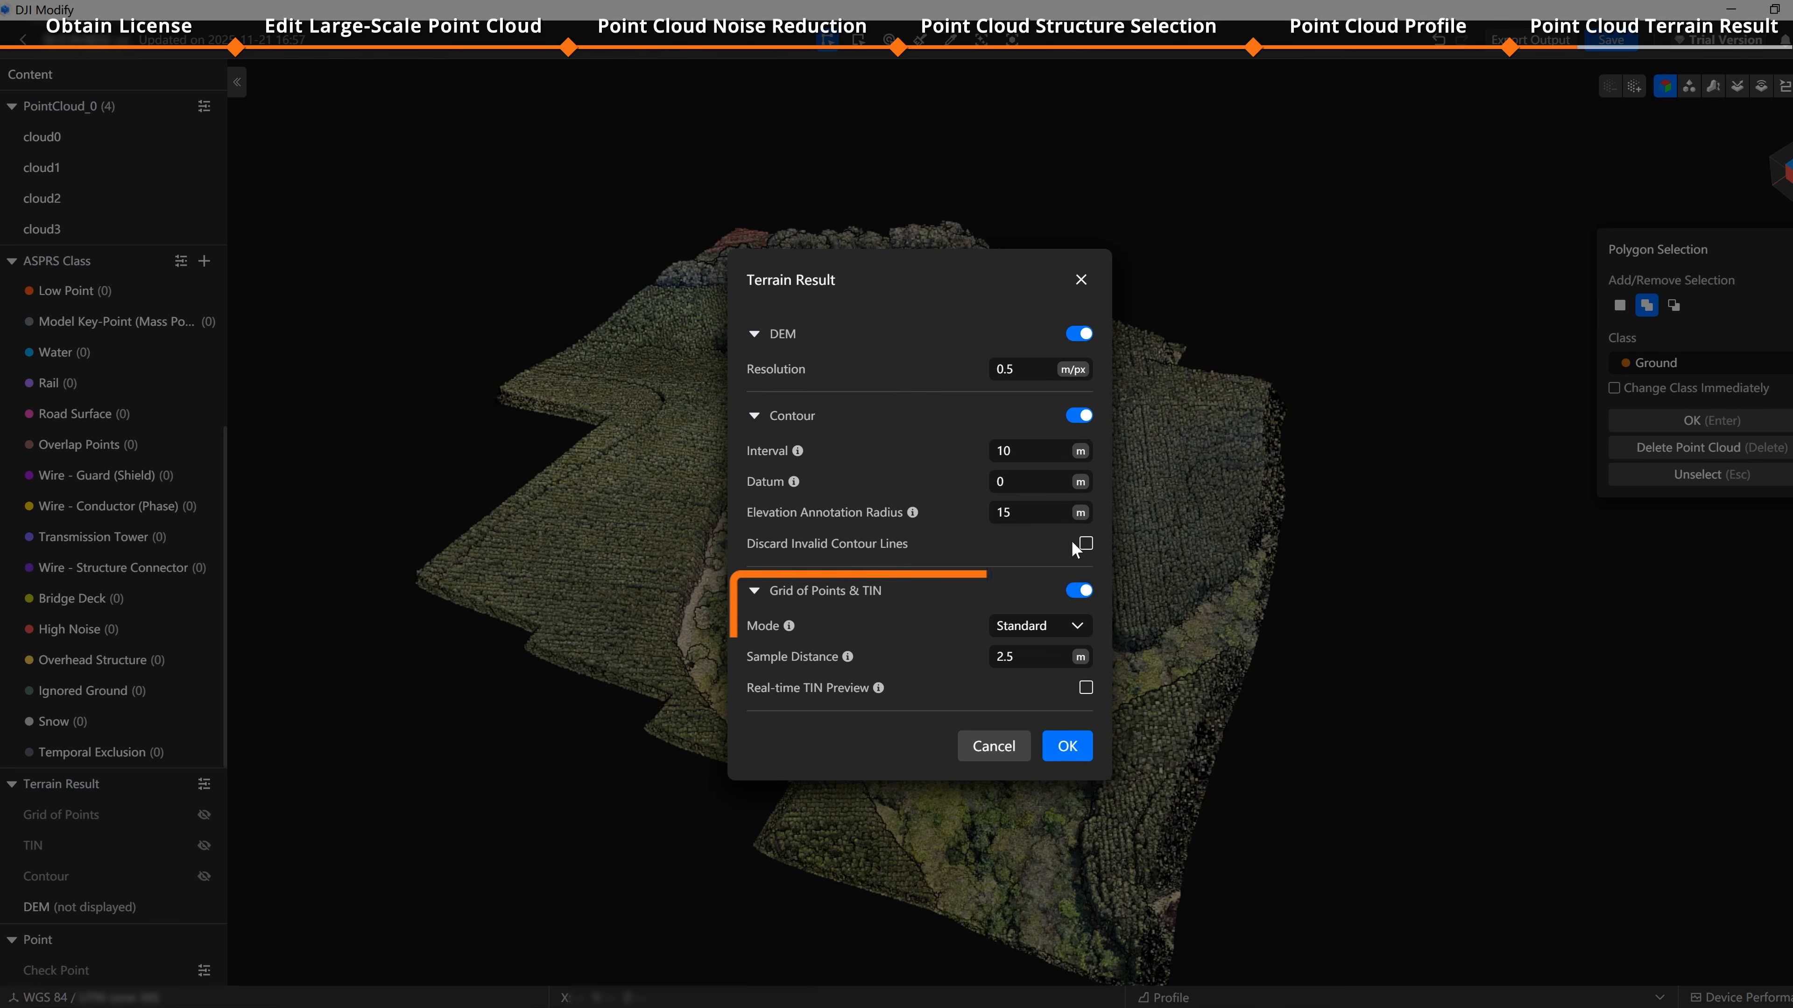
{"action": "left_click", "coordinate": [1073, 636]}
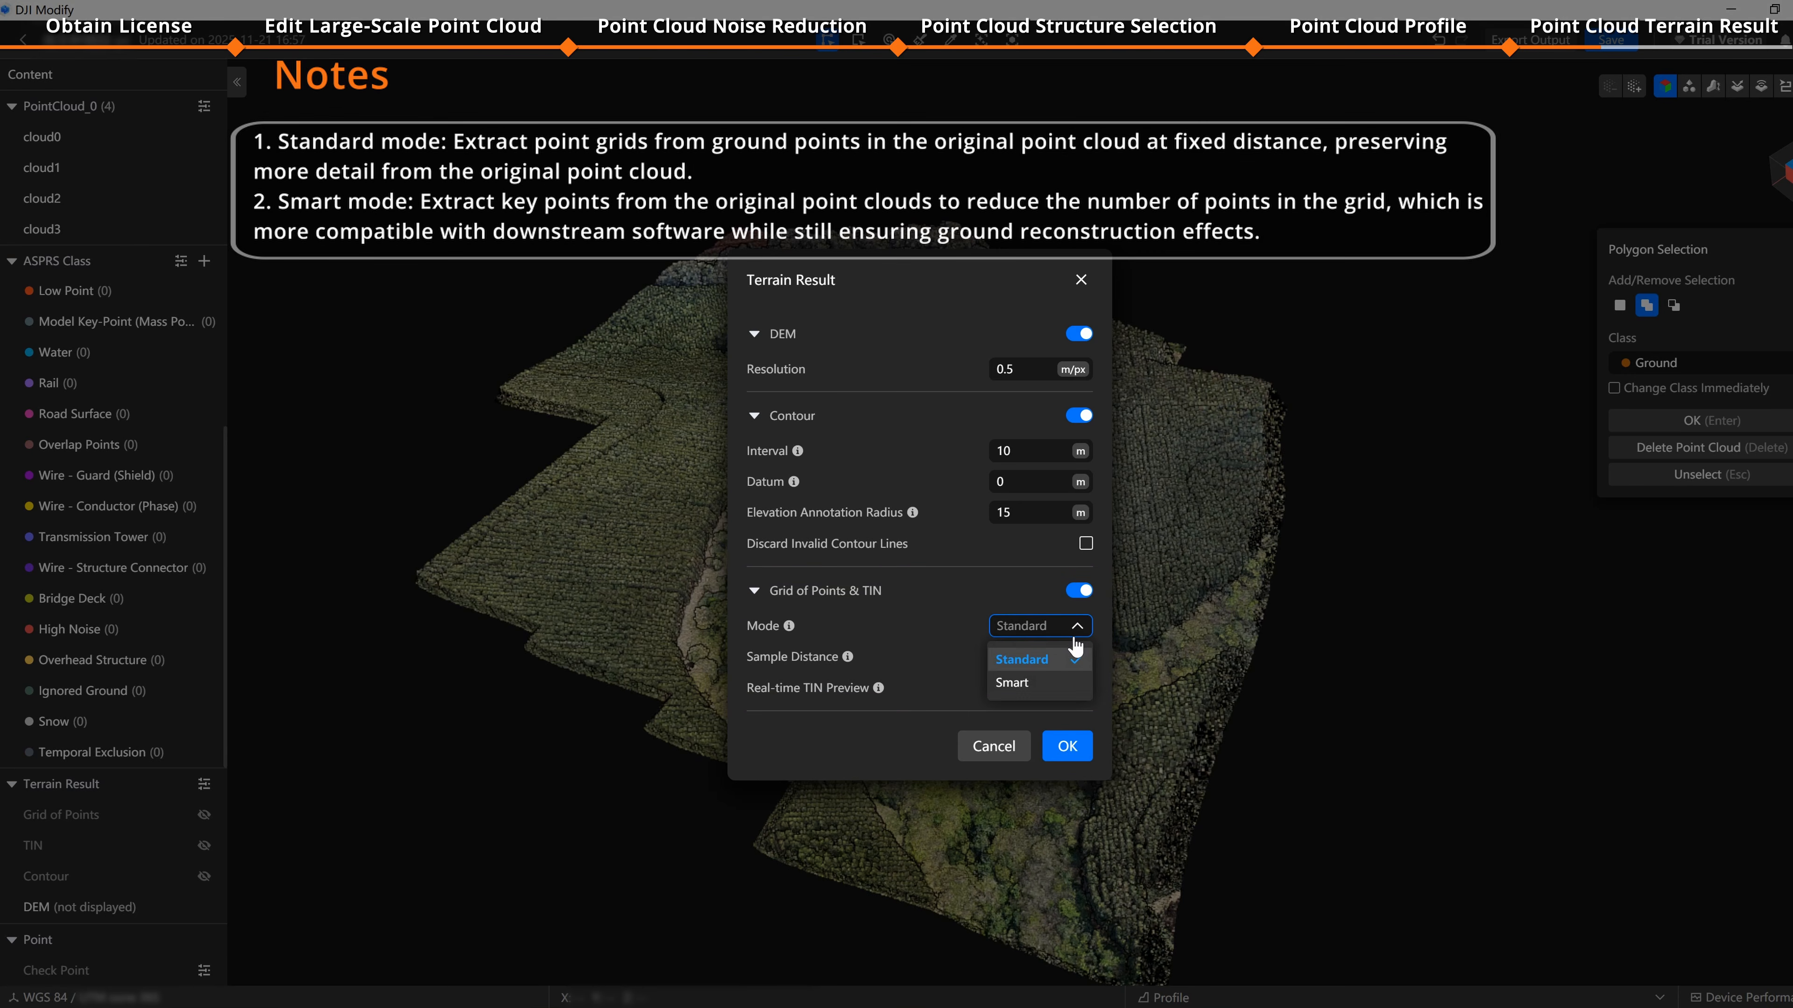
{"action": "left_click", "coordinate": [1074, 636]}
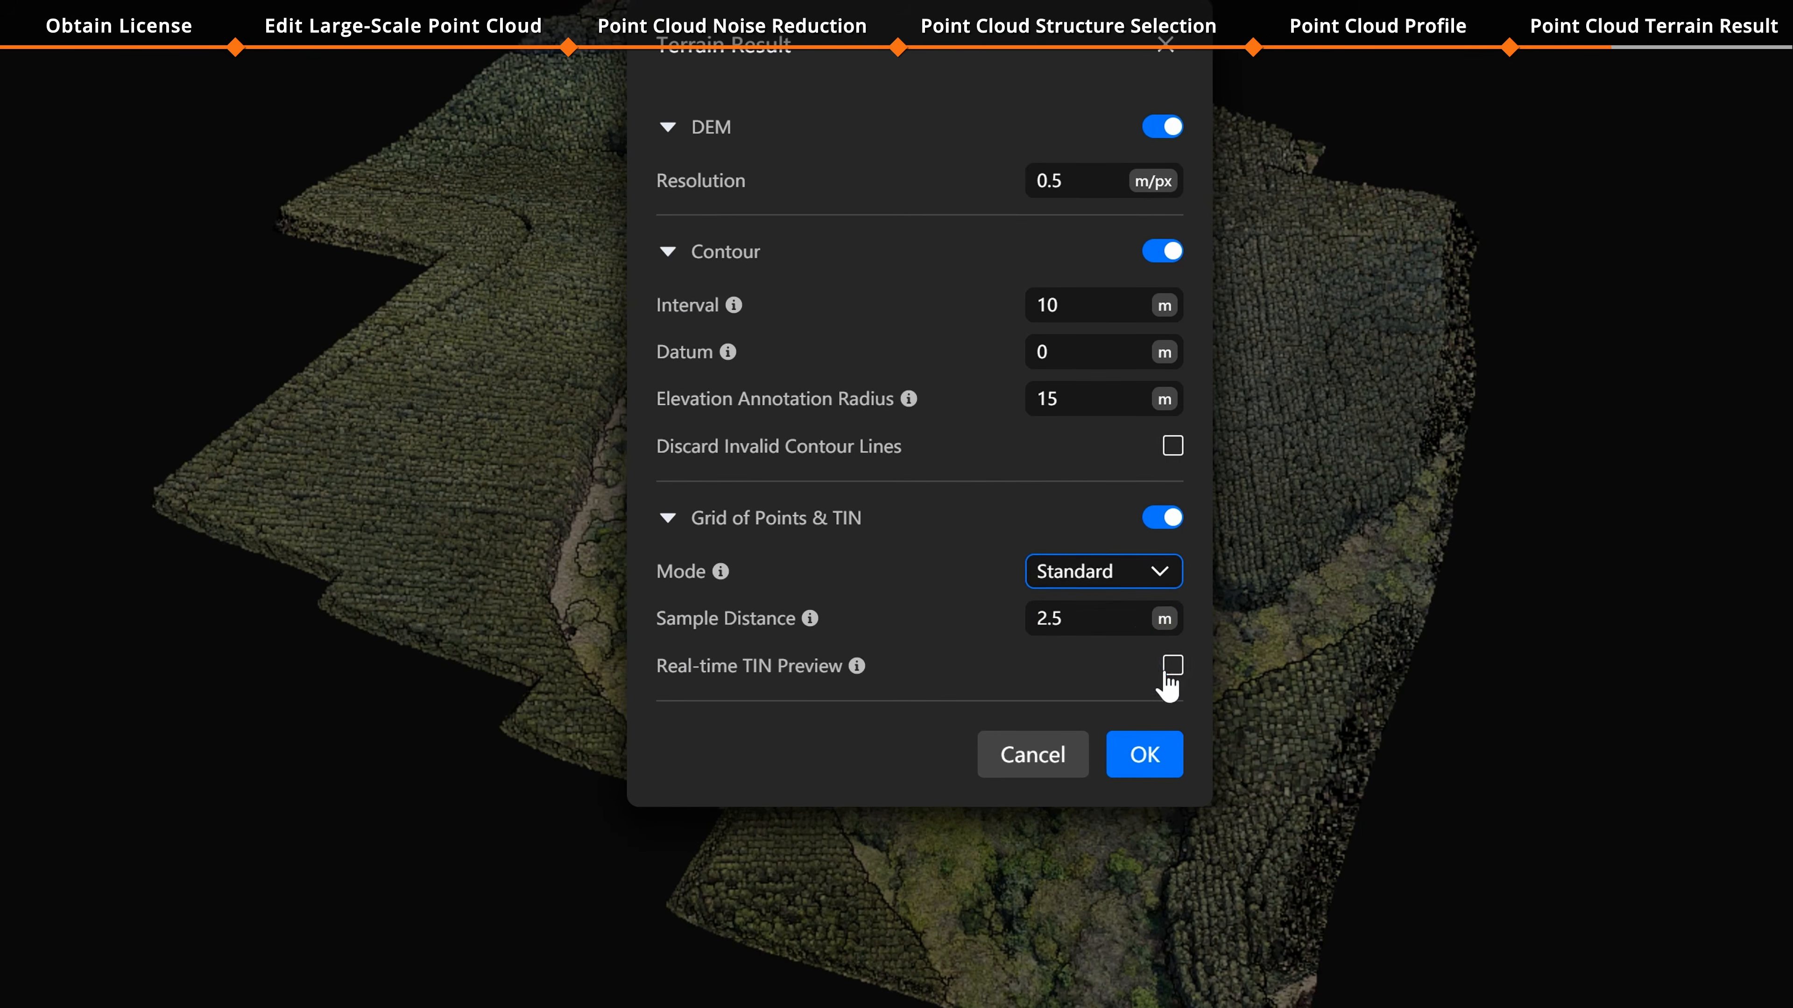
{"action": "left_click", "coordinate": [1168, 669]}
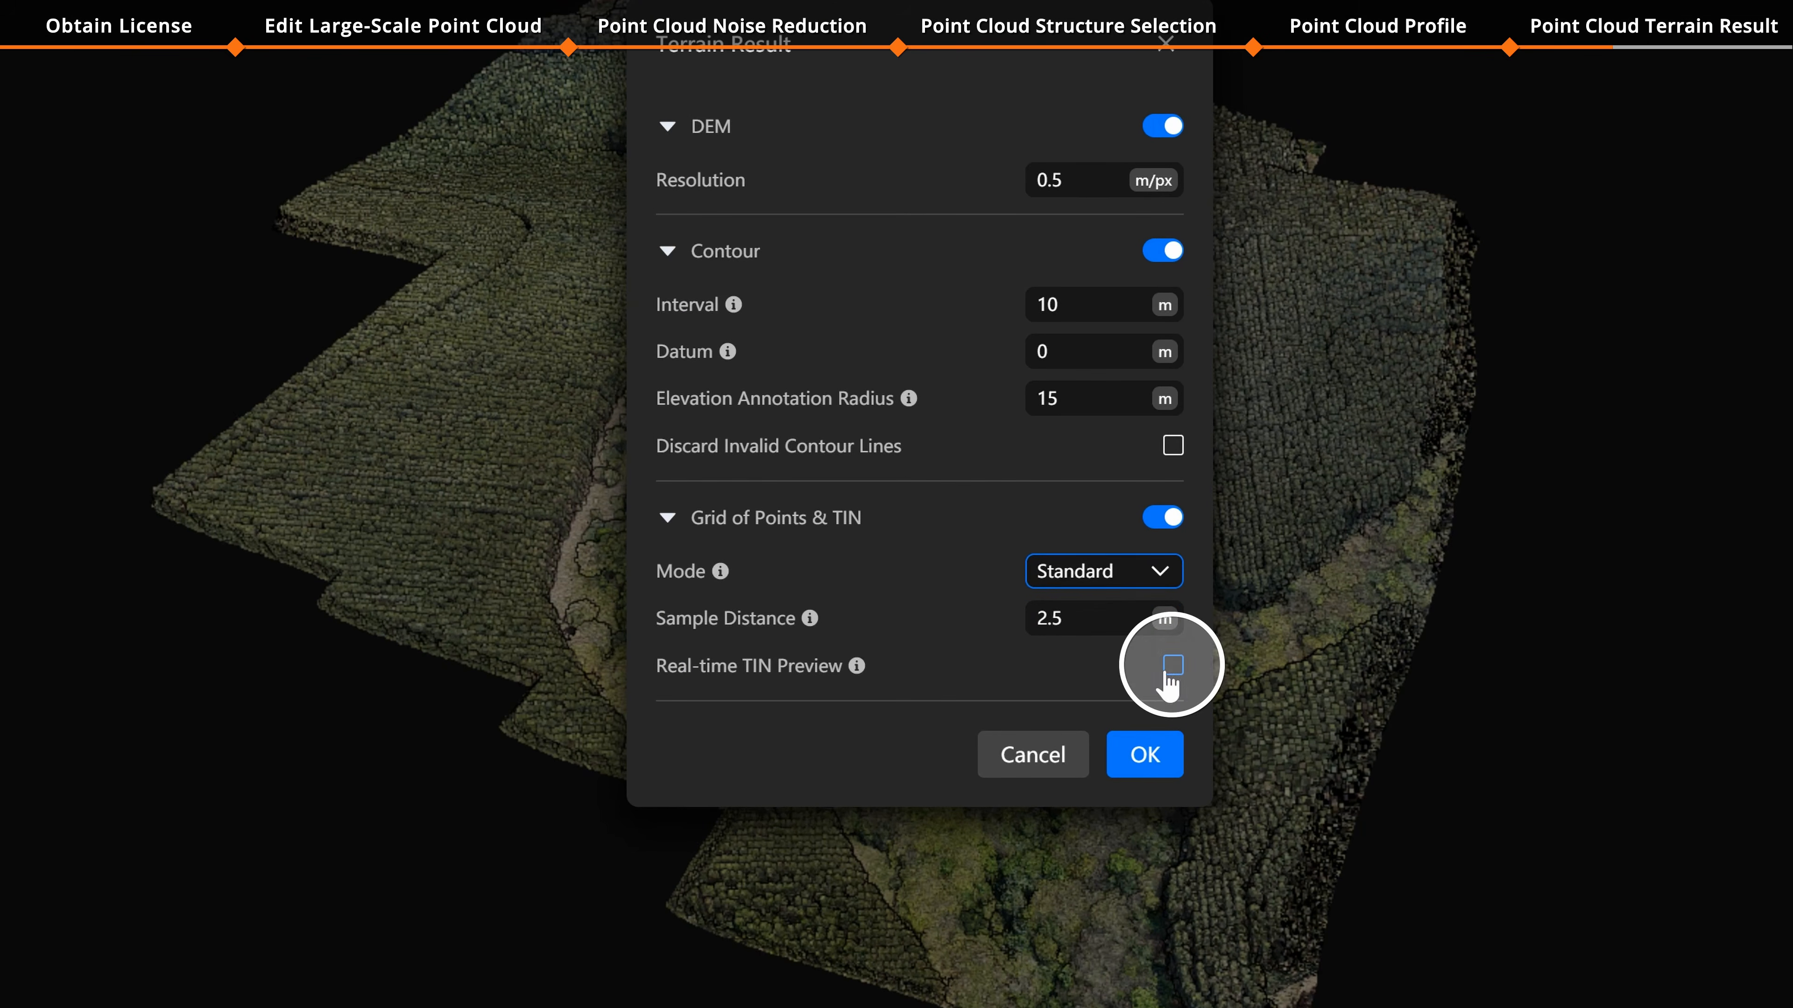
{"action": "left_click", "coordinate": [1161, 761]}
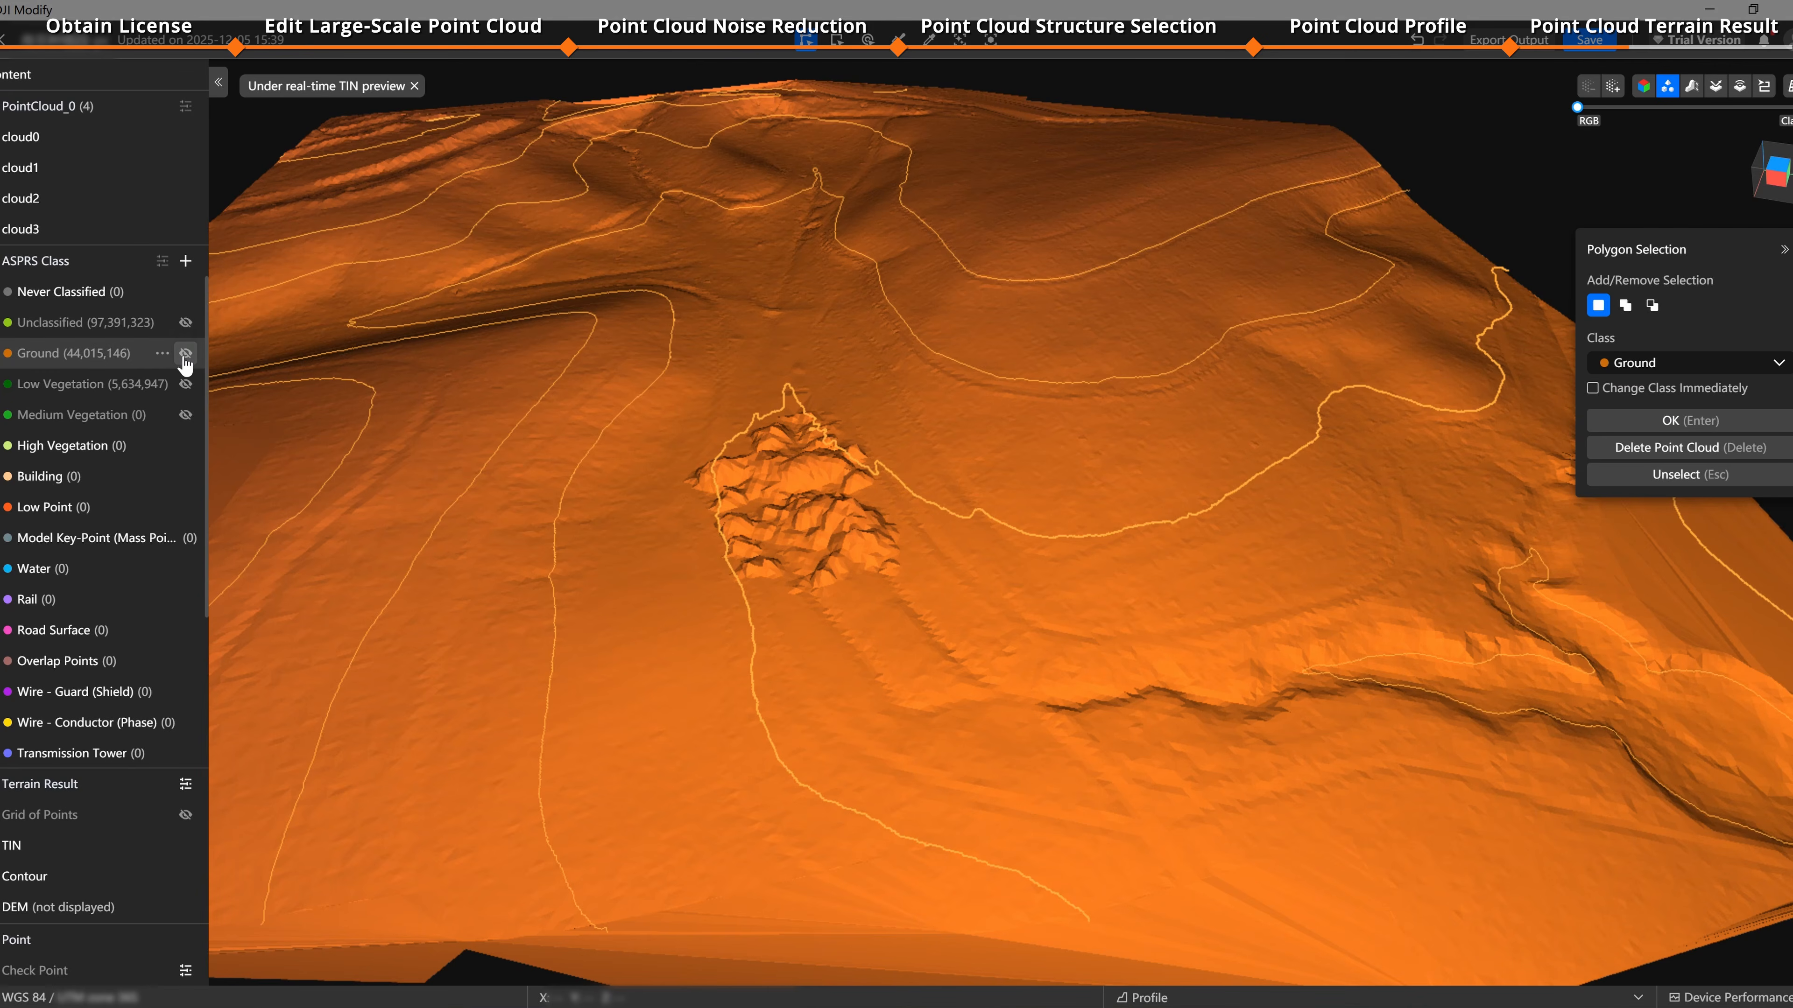
Step: Toggle the ground points' visibility to compare the TIN preview with the point cloud
{"action": "left_click", "coordinate": [184, 357]}
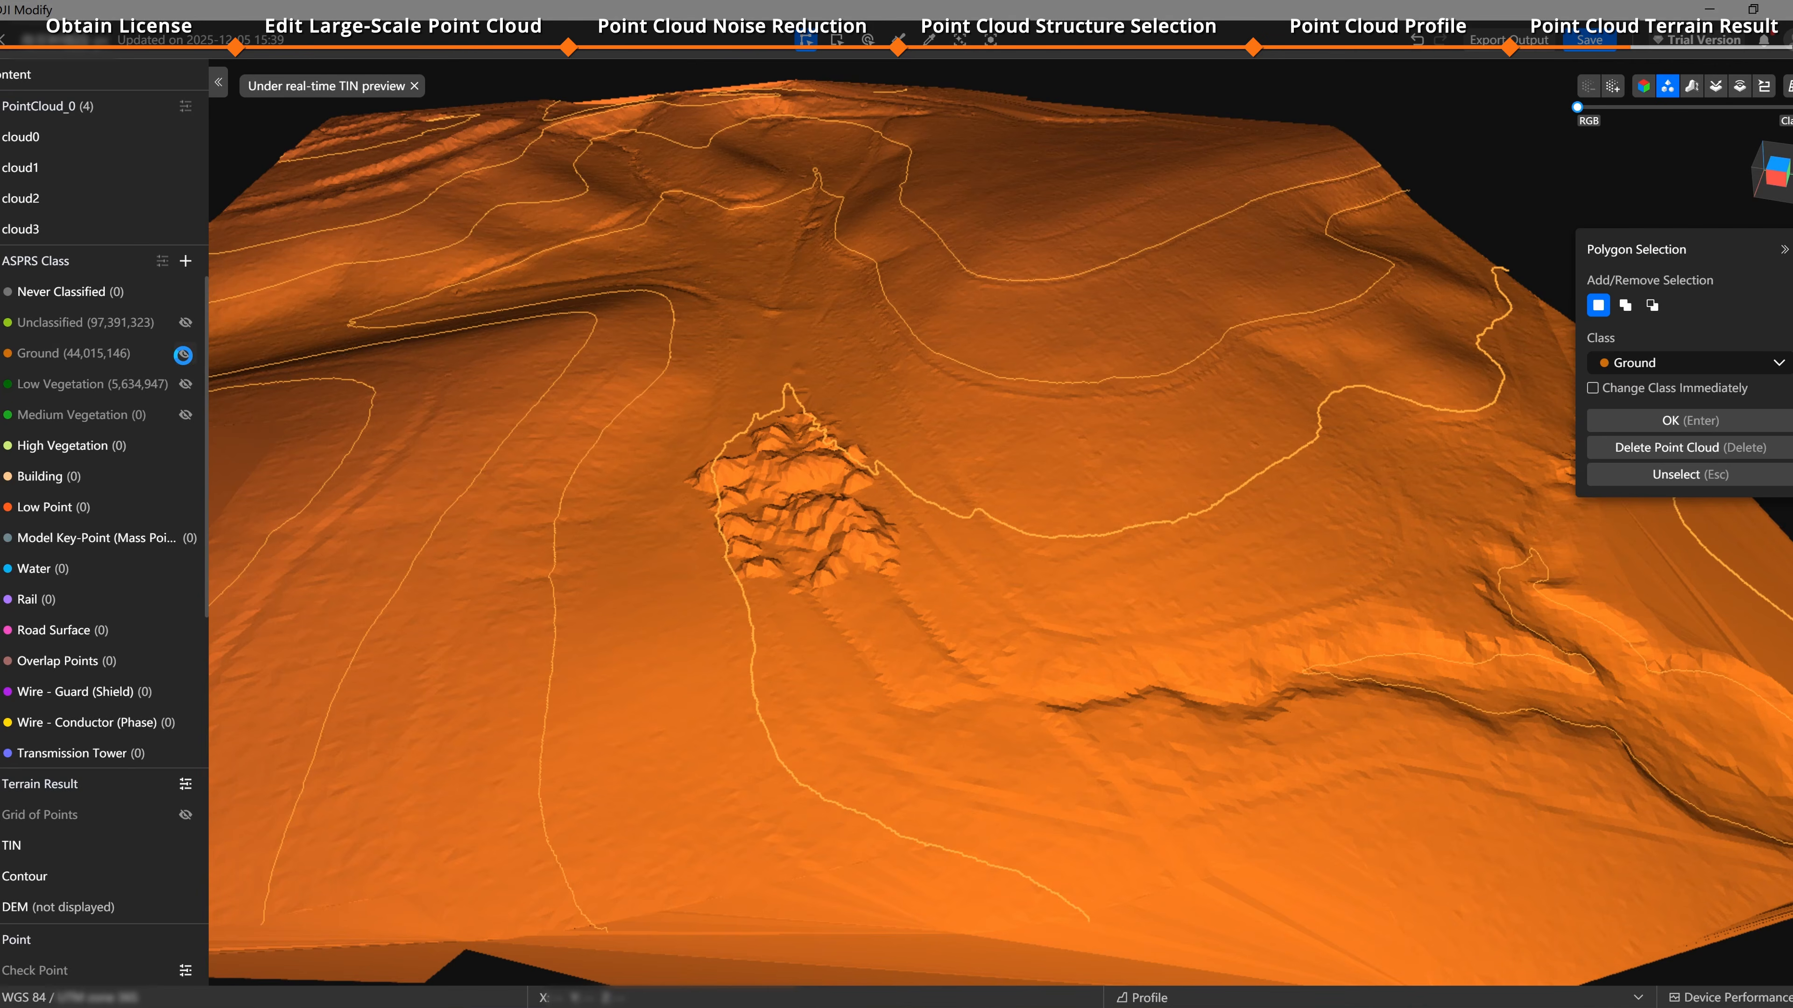
{"action": "left_click", "coordinate": [185, 356]}
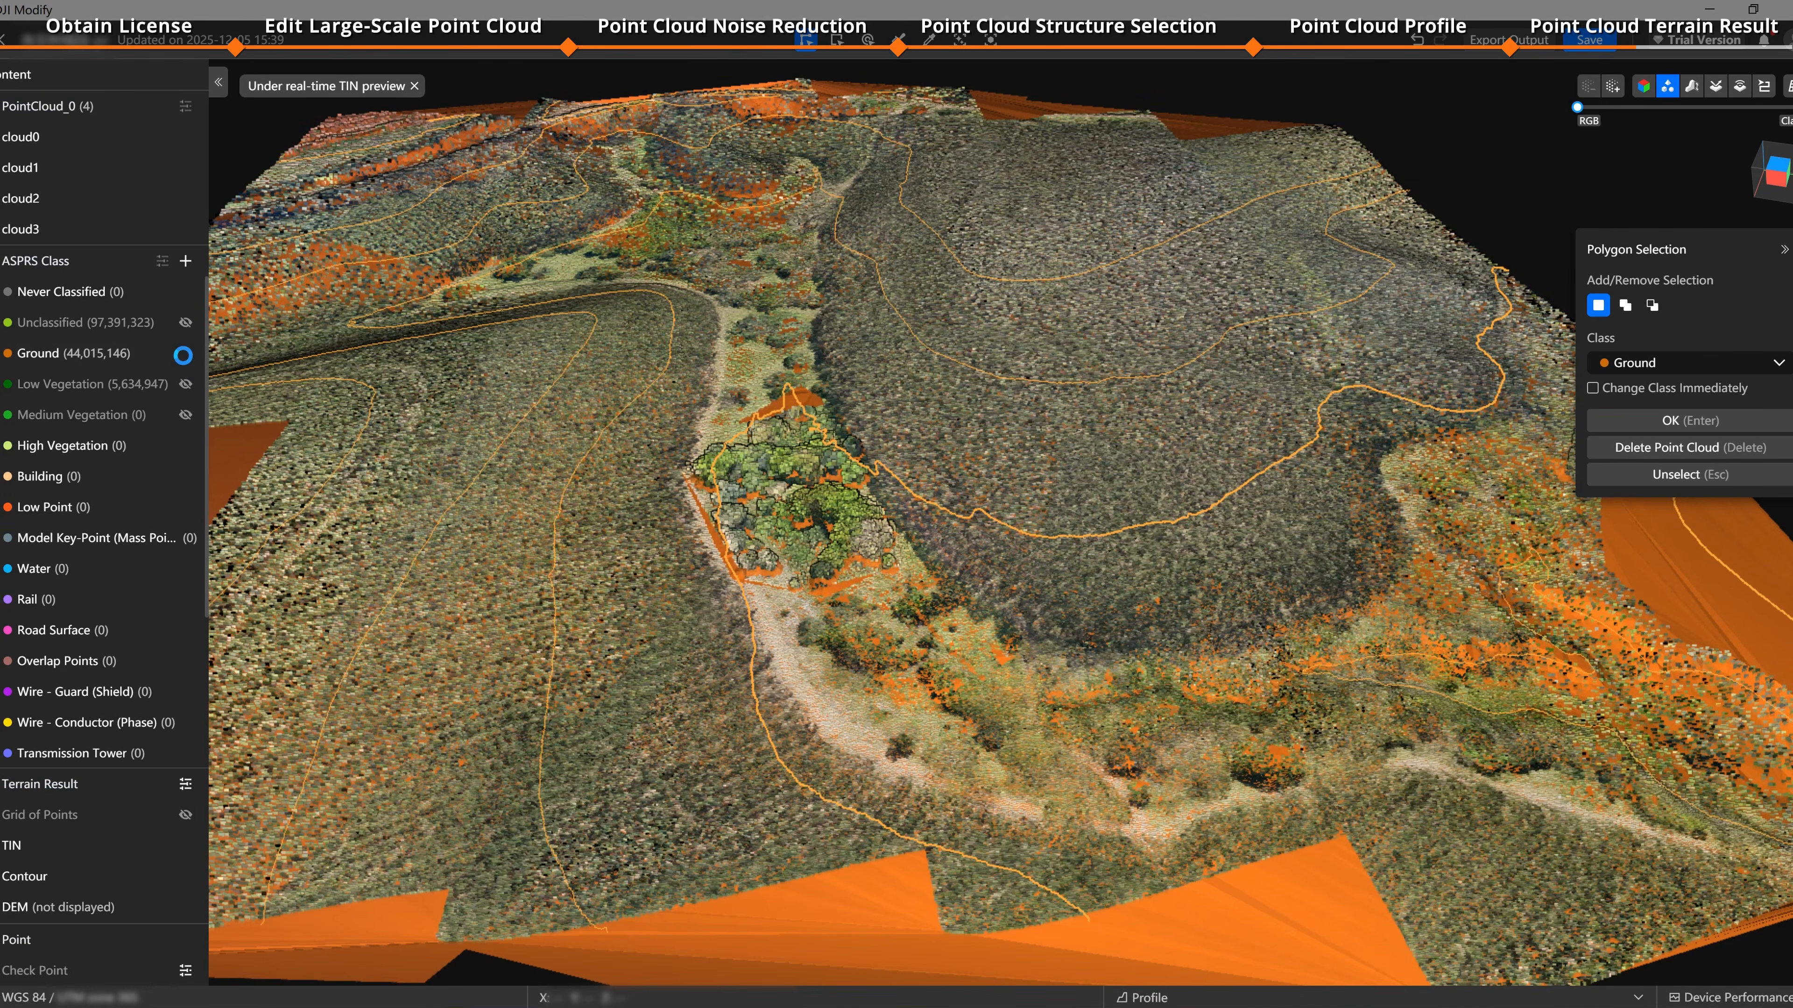
{"action": "left_click", "coordinate": [185, 356]}
Step: Outline the tree patch with a polygon, reclassify it as Low Vegetation, and toggle ground visibility to check the TIN
{"action": "left_click", "coordinate": [708, 405]}
{"action": "left_click", "coordinate": [666, 487]}
{"action": "left_click", "coordinate": [731, 628]}
{"action": "left_click", "coordinate": [861, 660]}
{"action": "left_click", "coordinate": [952, 584]}
{"action": "left_click", "coordinate": [840, 402]}
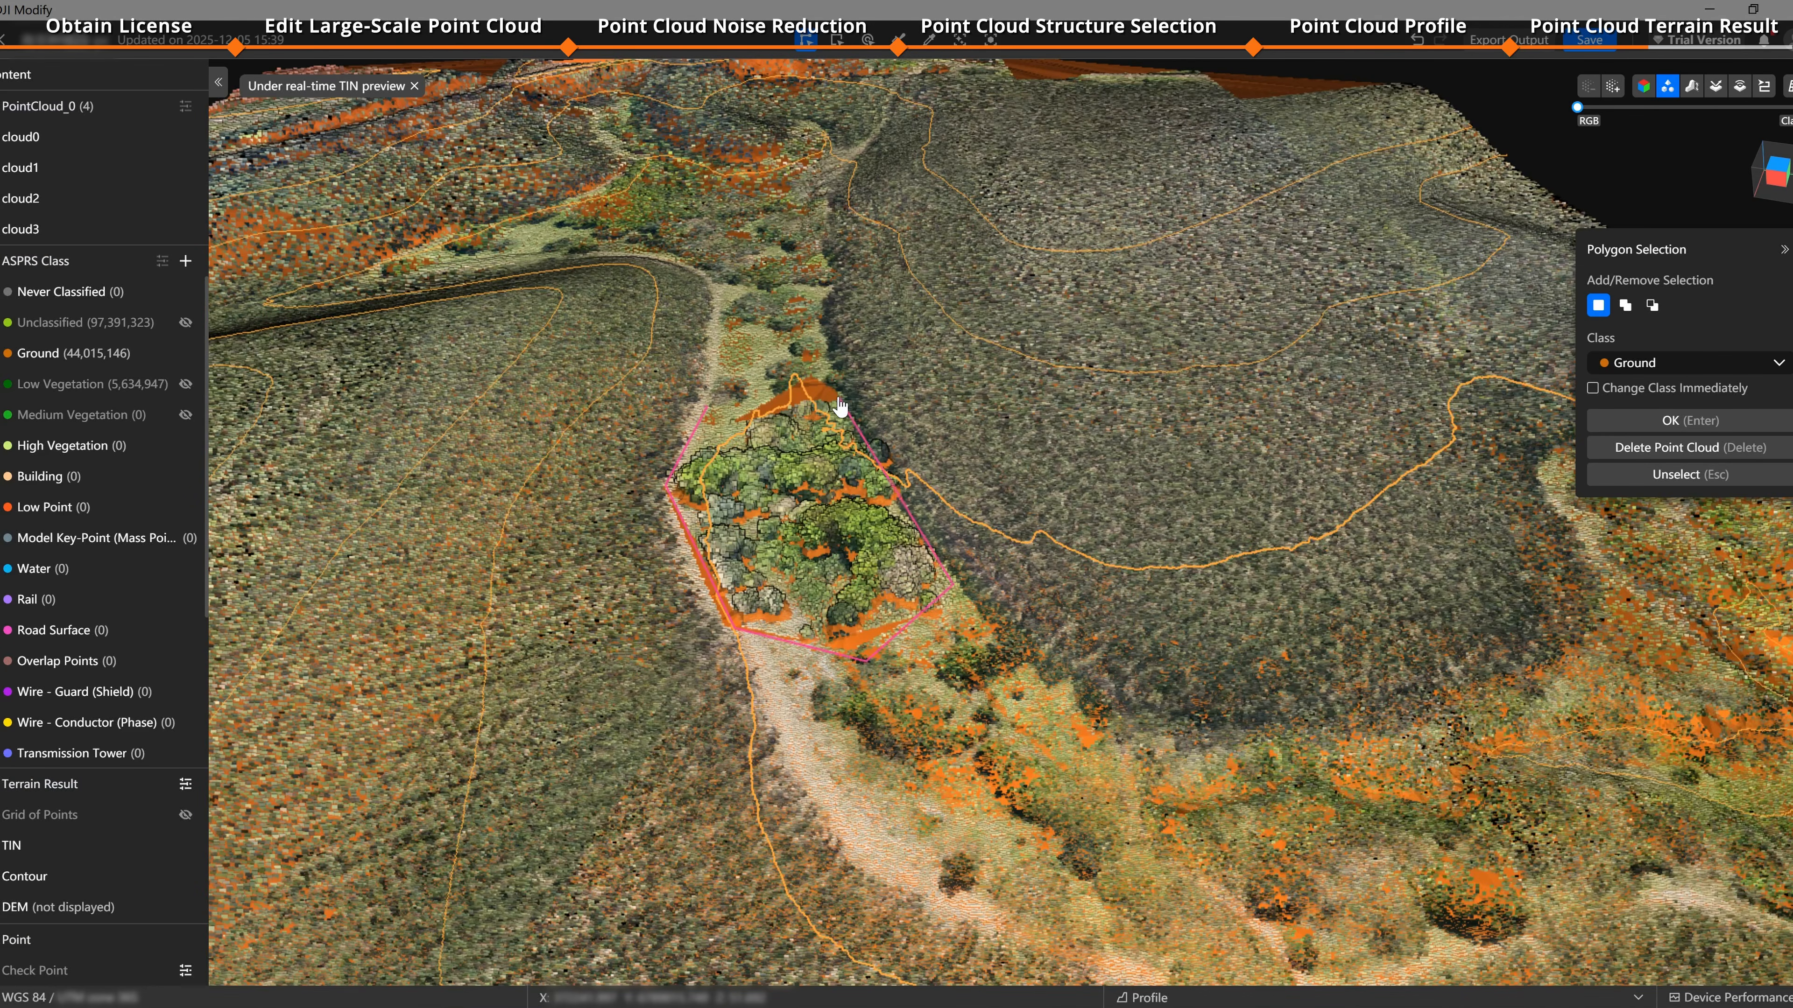
{"action": "left_click", "coordinate": [706, 405]}
{"action": "left_click", "coordinate": [1712, 362]}
{"action": "left_click", "coordinate": [1654, 465]}
{"action": "left_click", "coordinate": [1690, 422]}
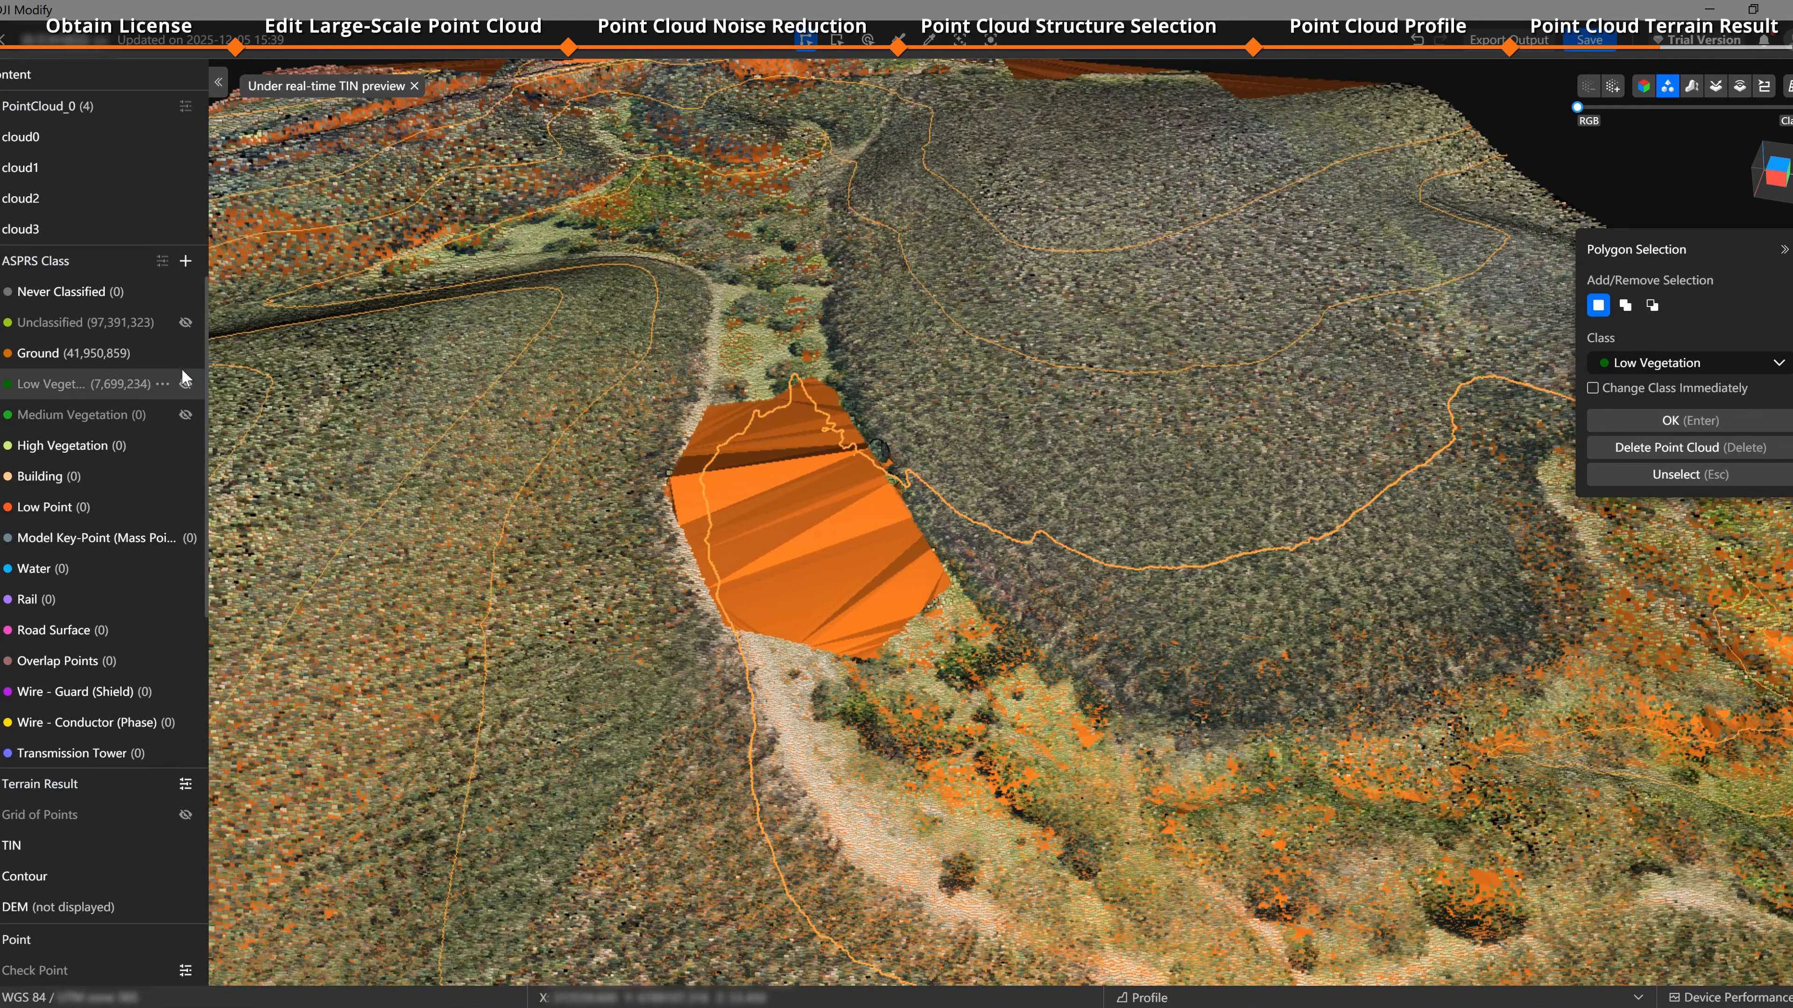
{"action": "left_click", "coordinate": [185, 355]}
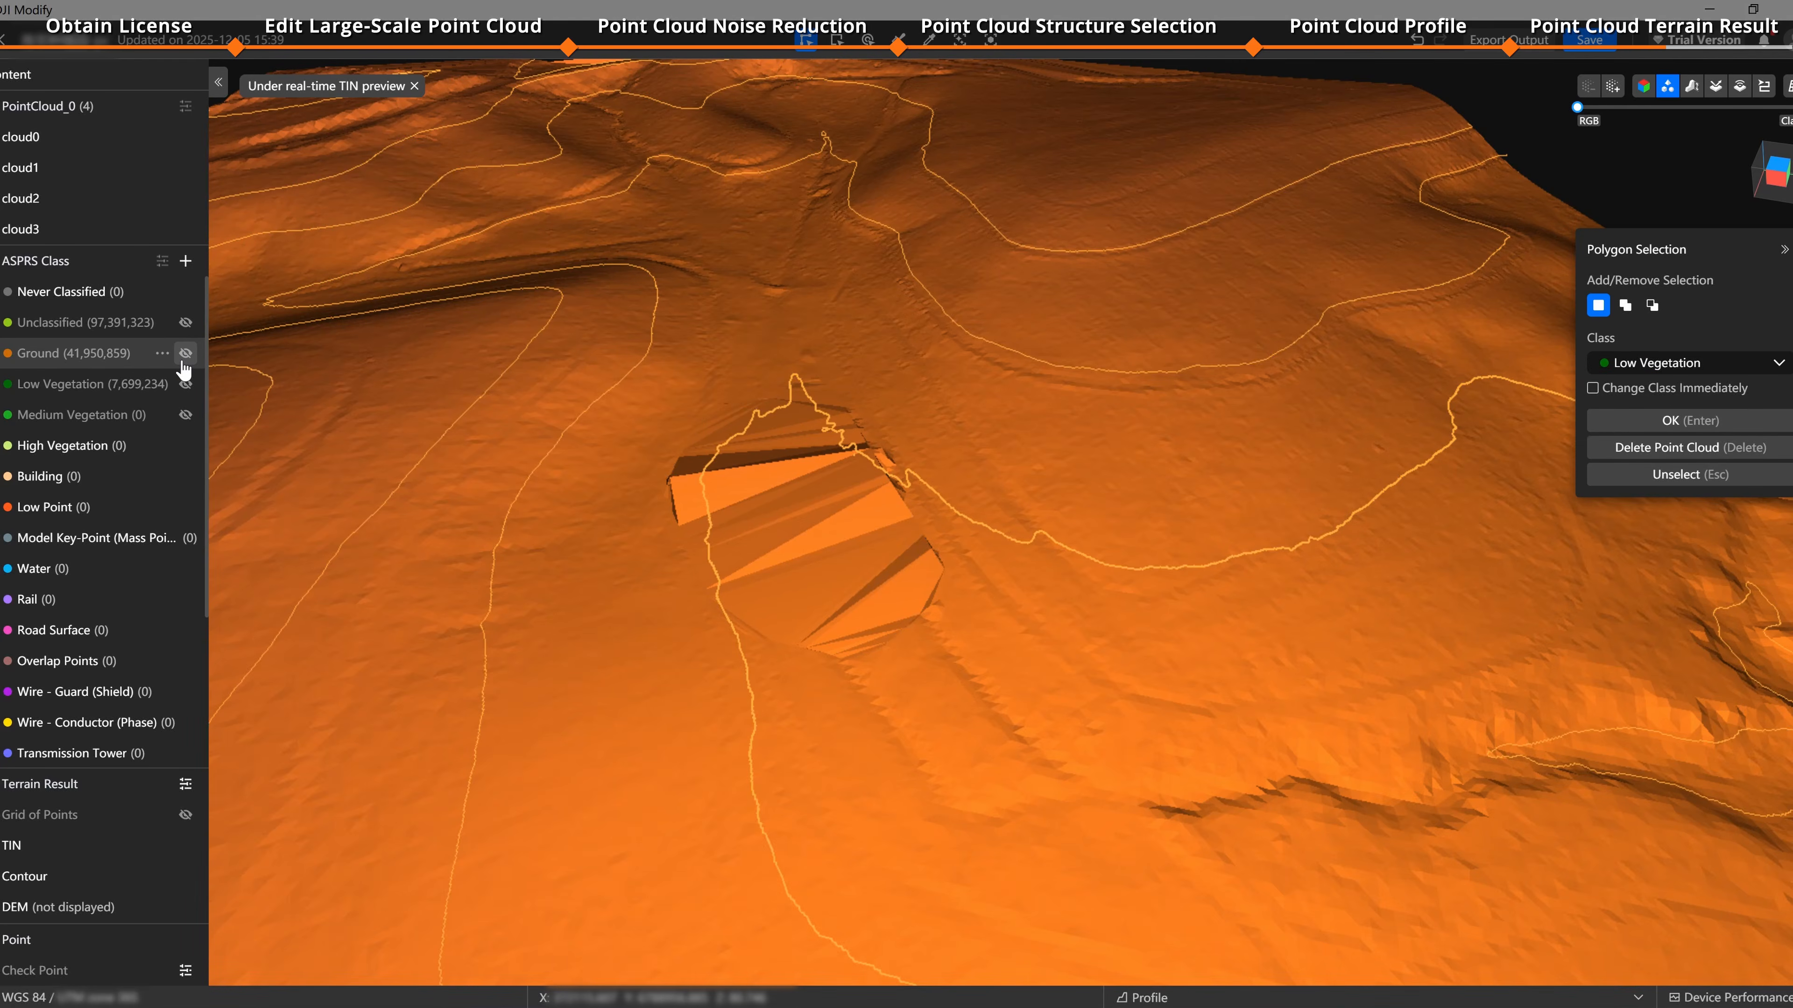
{"action": "left_click", "coordinate": [184, 356]}
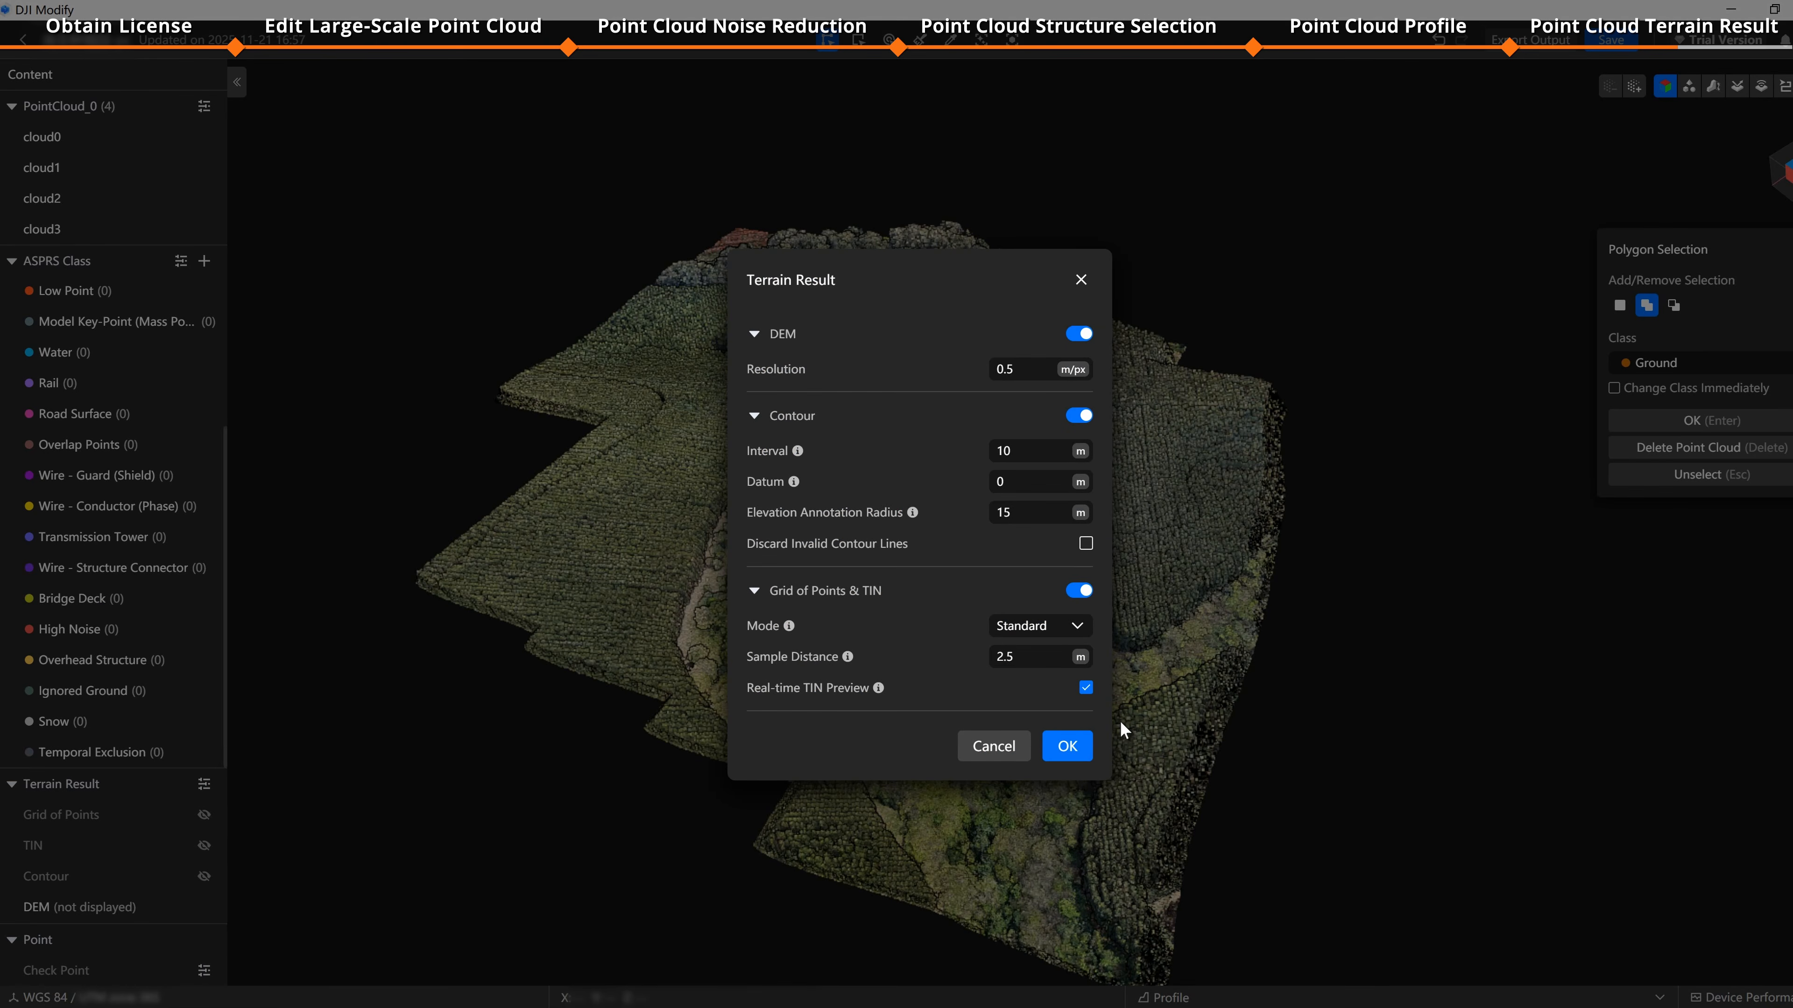
Step: Generate the terrain results and change the grid of points colour to orange
{"action": "left_click", "coordinate": [1066, 747]}
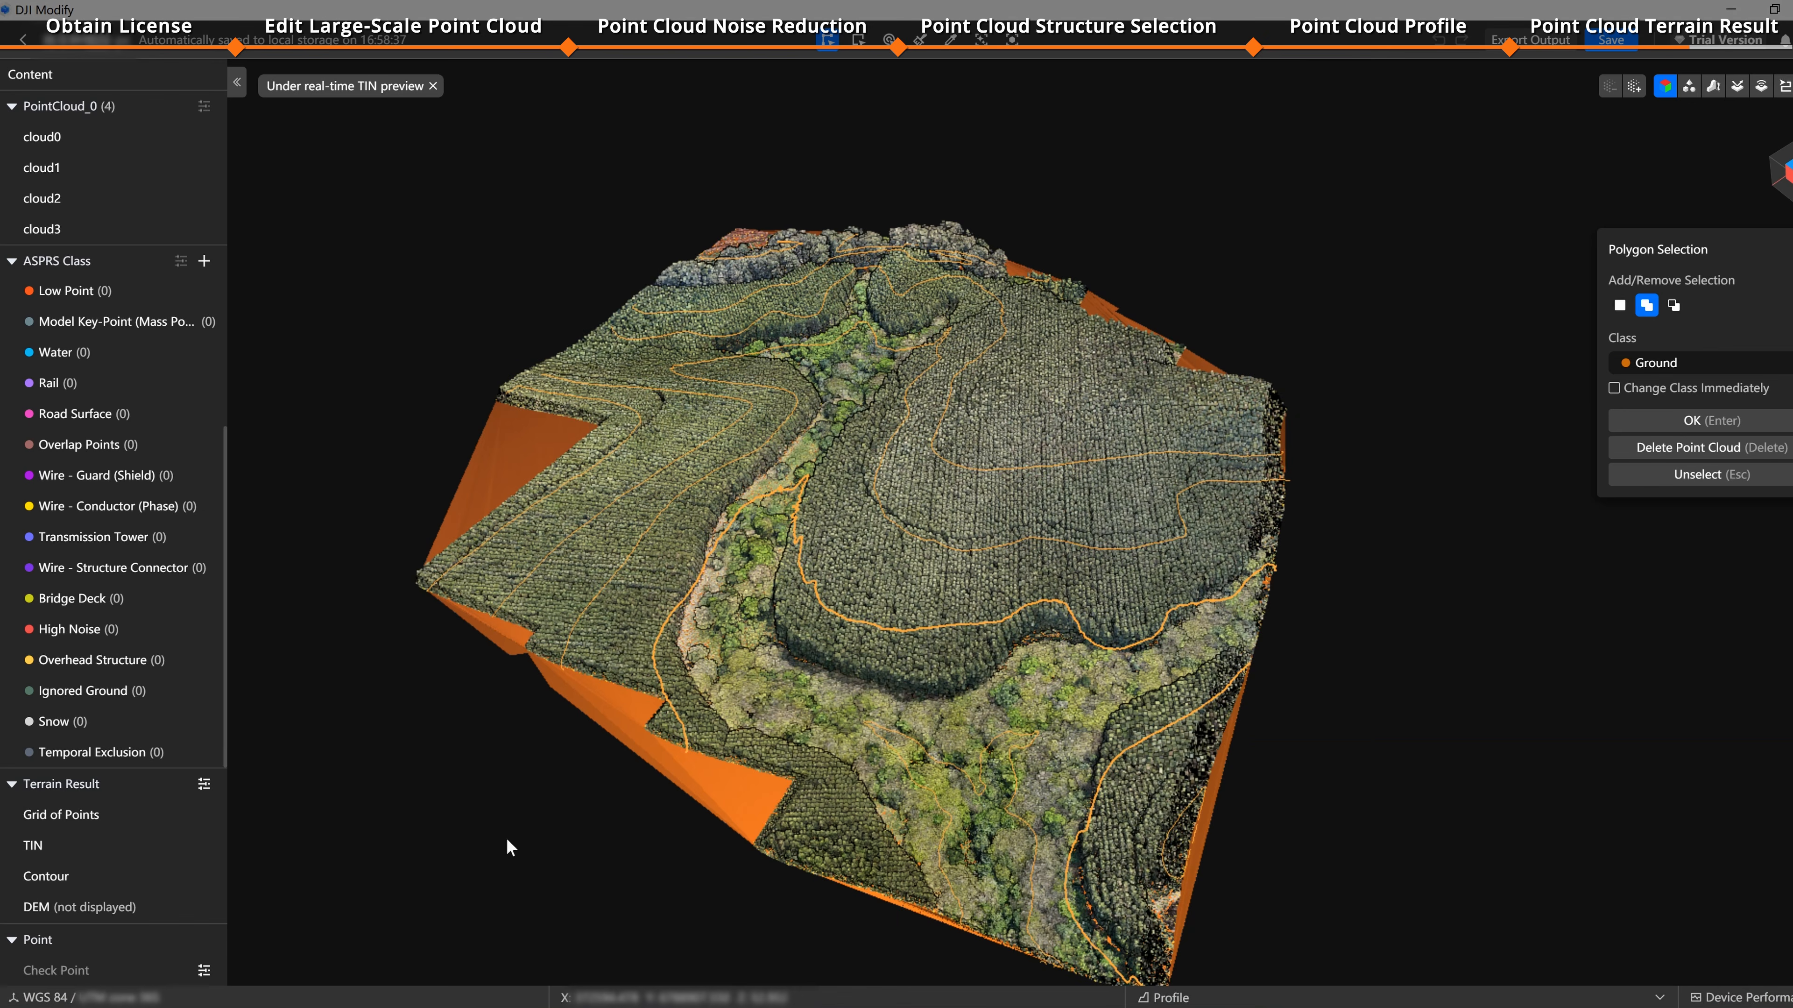
{"action": "left_click", "coordinate": [181, 814]}
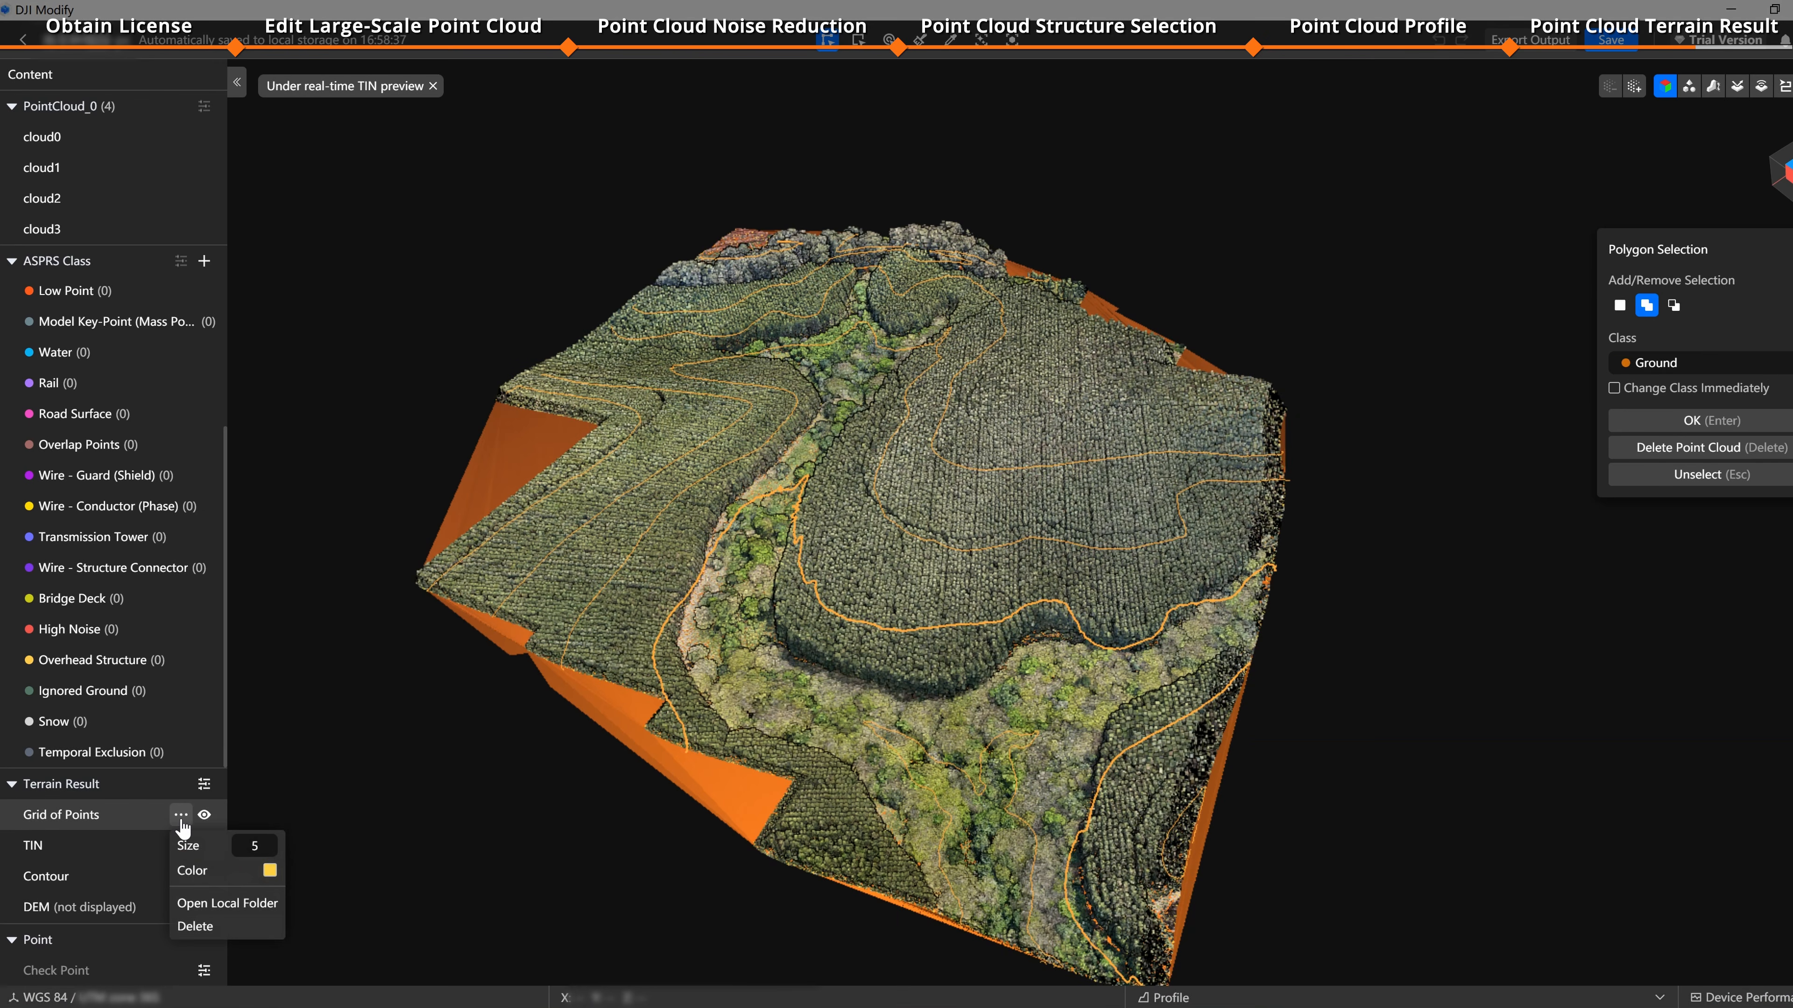
{"action": "scroll", "coordinate": [987, 624], "scroll_direction": "up", "scroll_amount": 5}
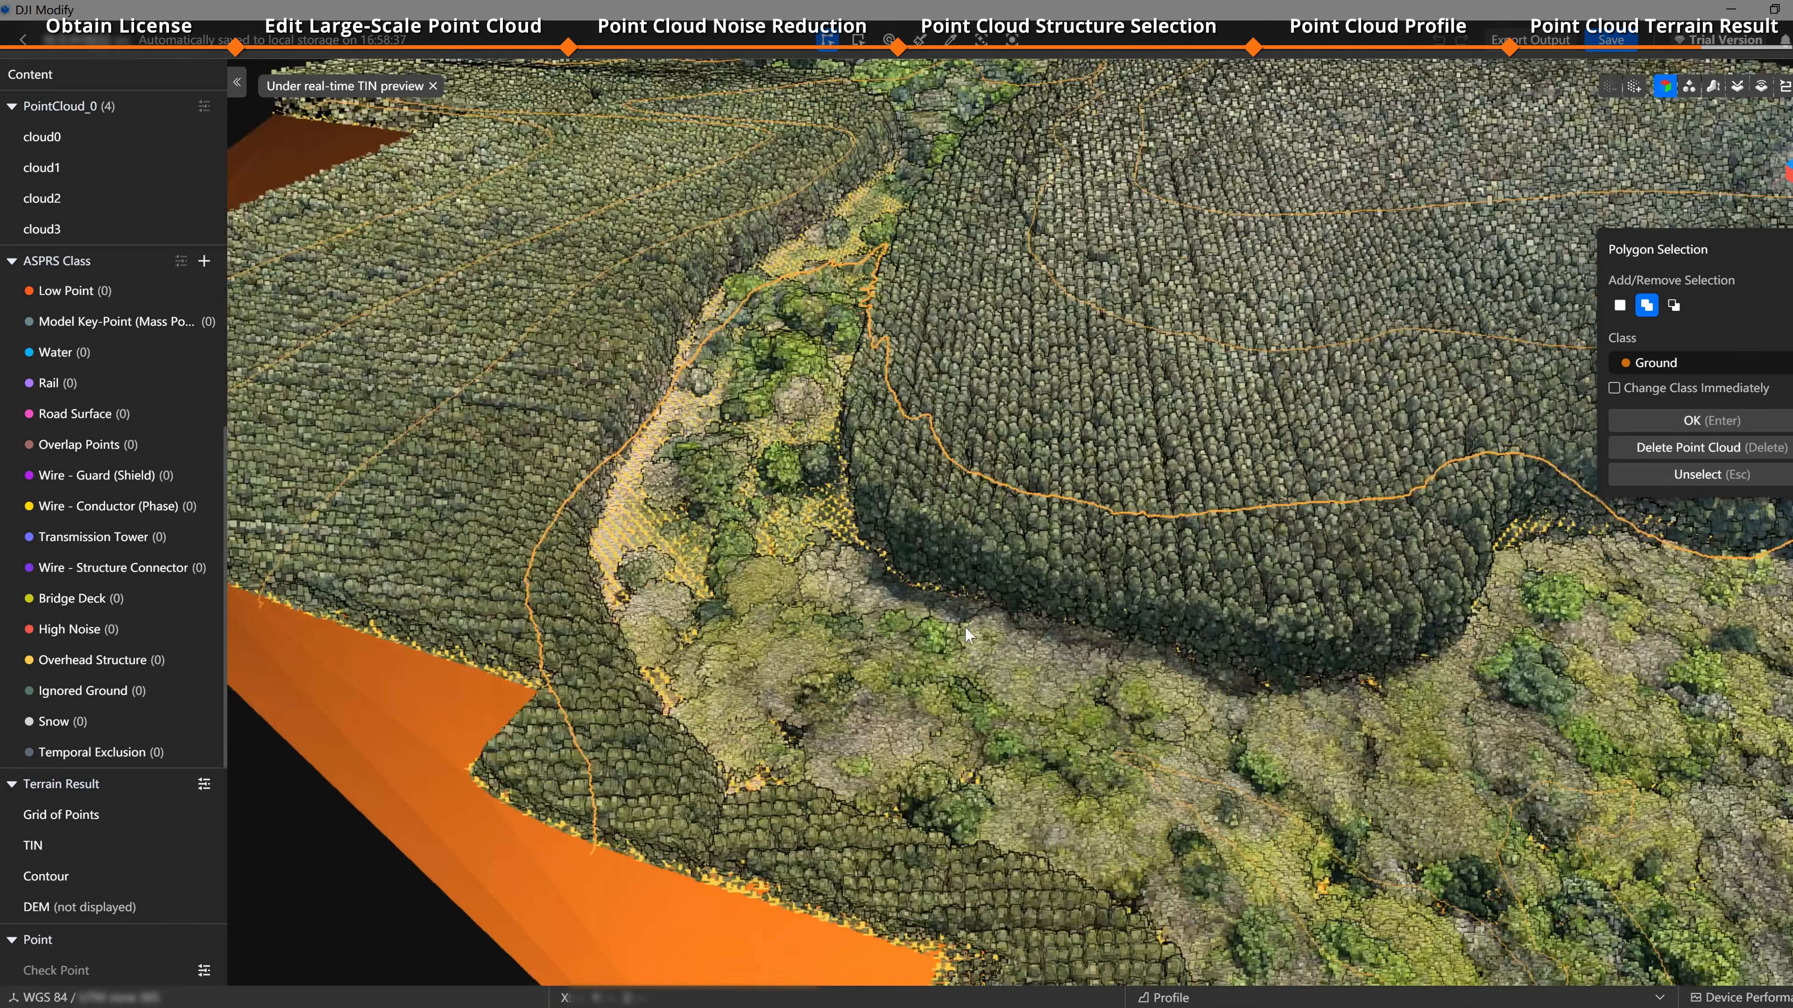
{"action": "left_click", "coordinate": [181, 814]}
{"action": "left_click", "coordinate": [270, 870]}
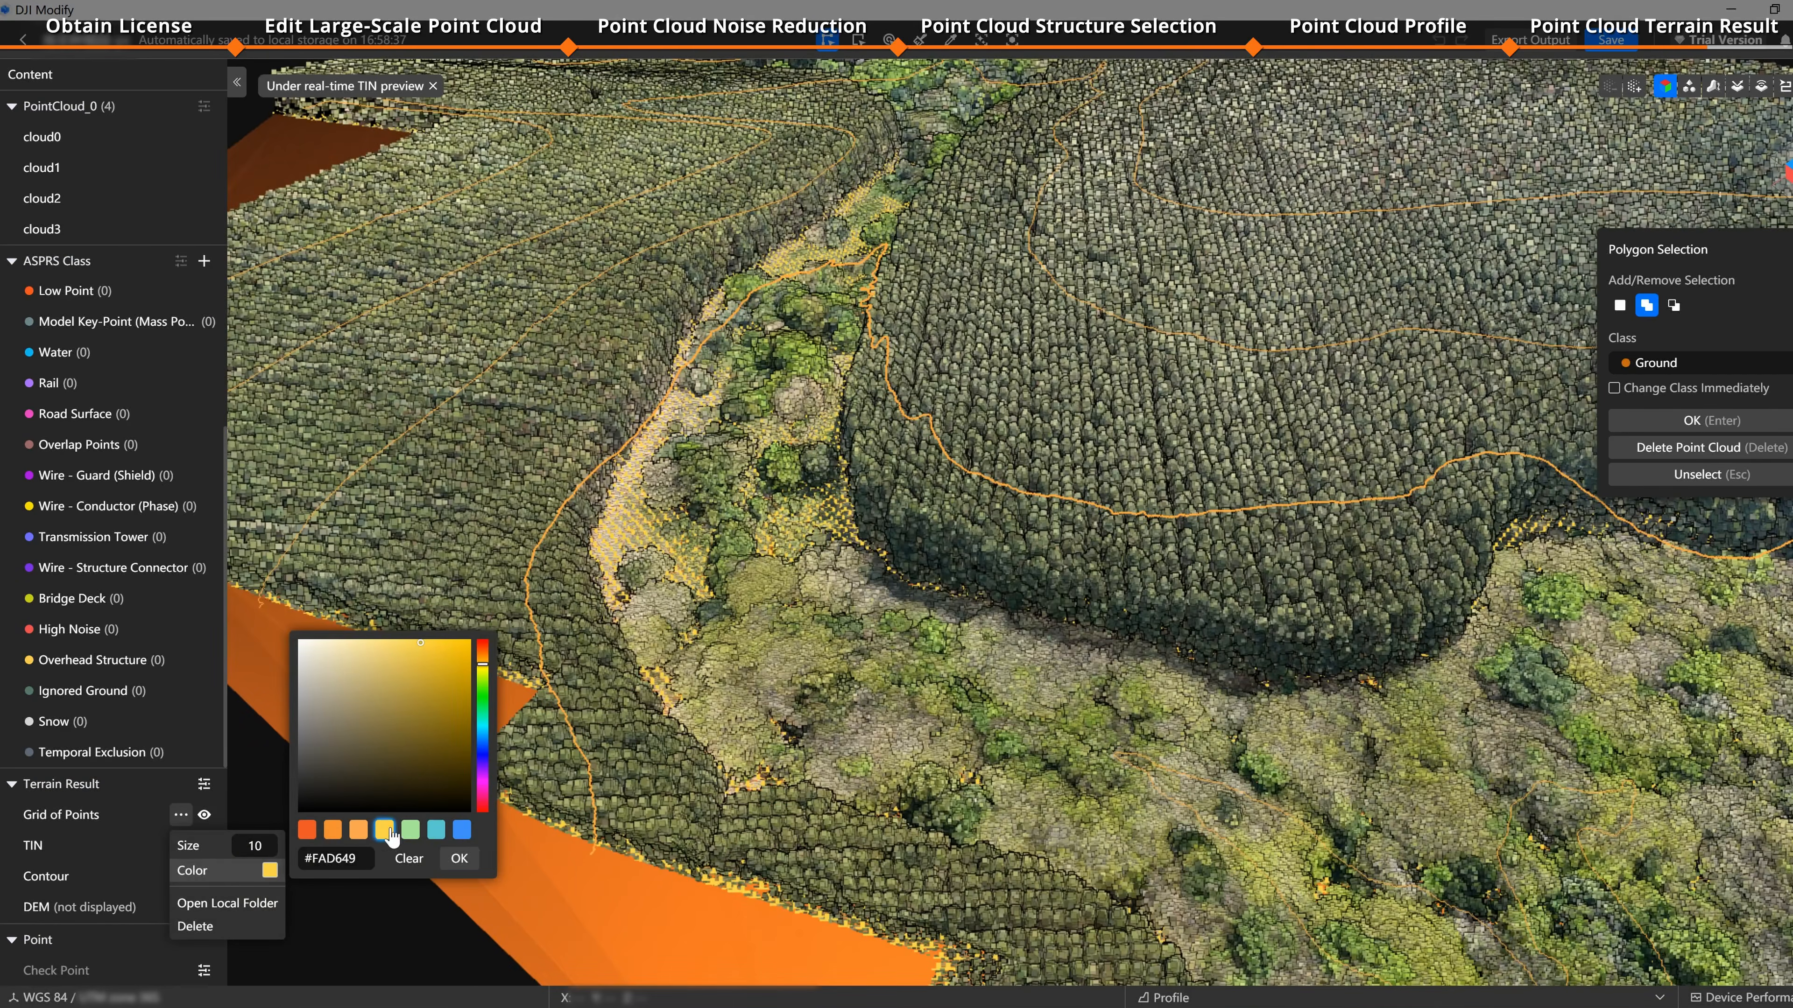
{"action": "left_click", "coordinate": [307, 829]}
{"action": "left_click", "coordinate": [459, 858]}
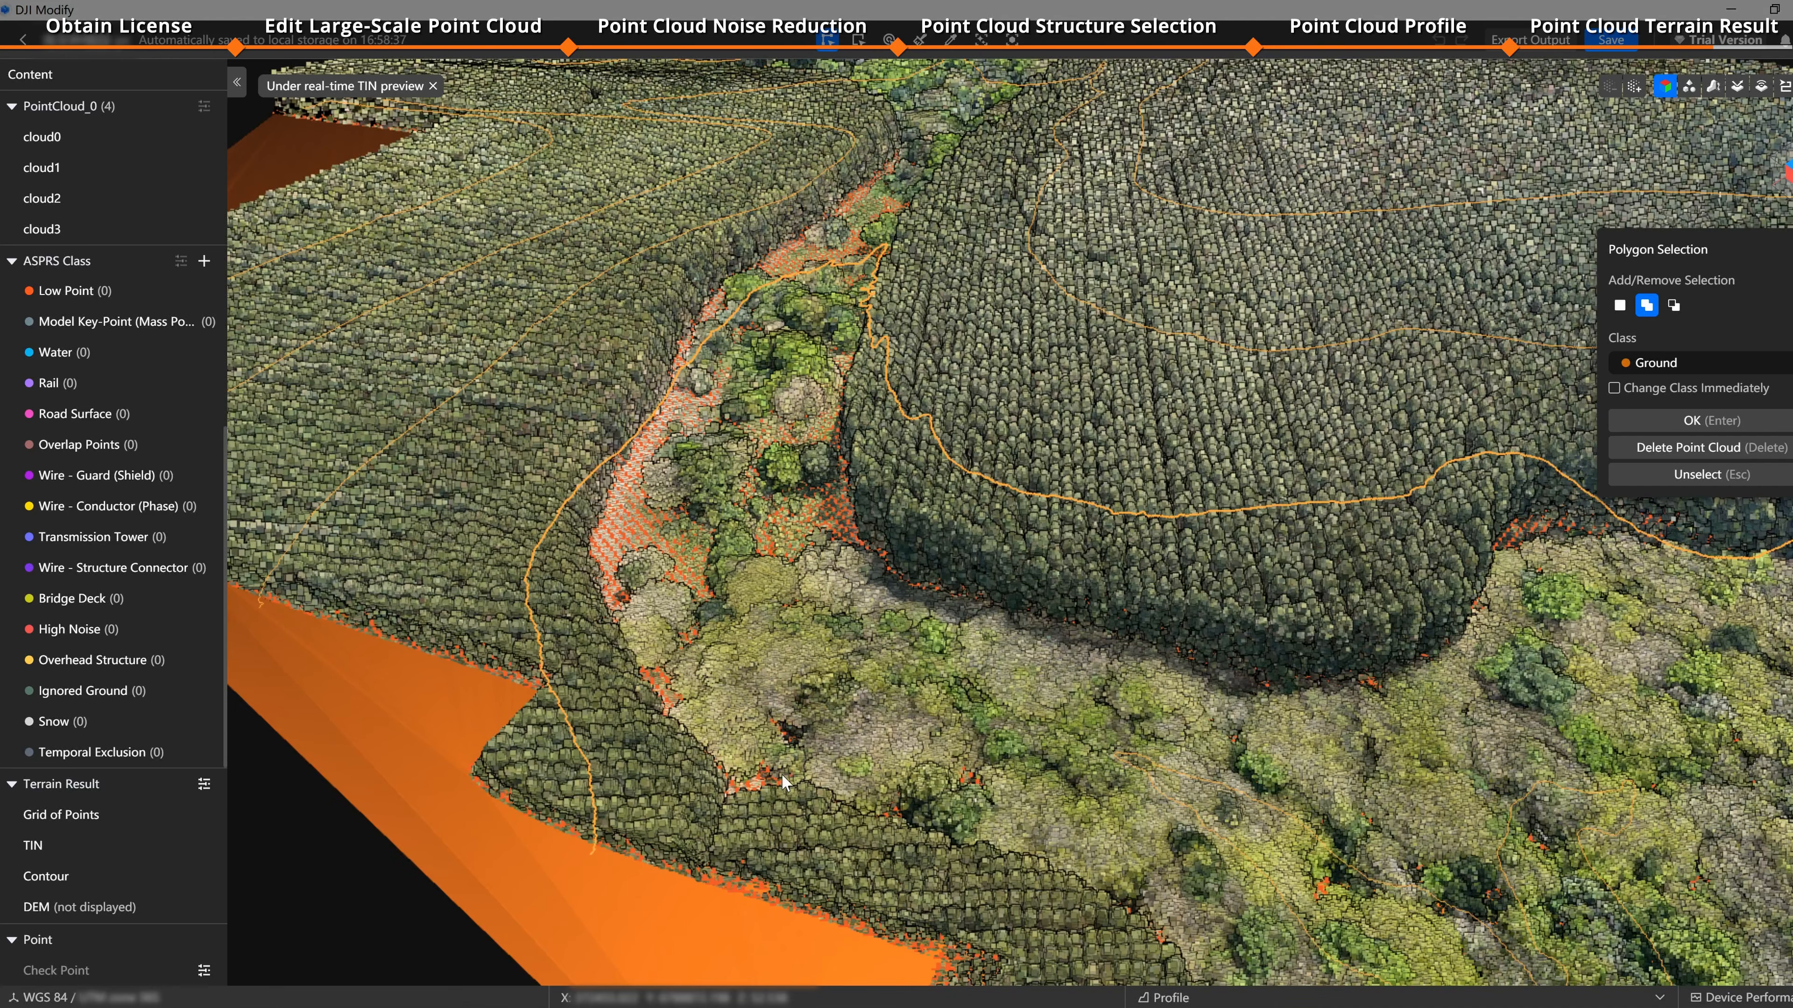
Step: Toggle the TIN's display colour by elevation and open its minimum and maximum elevation fields
{"action": "left_click", "coordinate": [180, 845]}
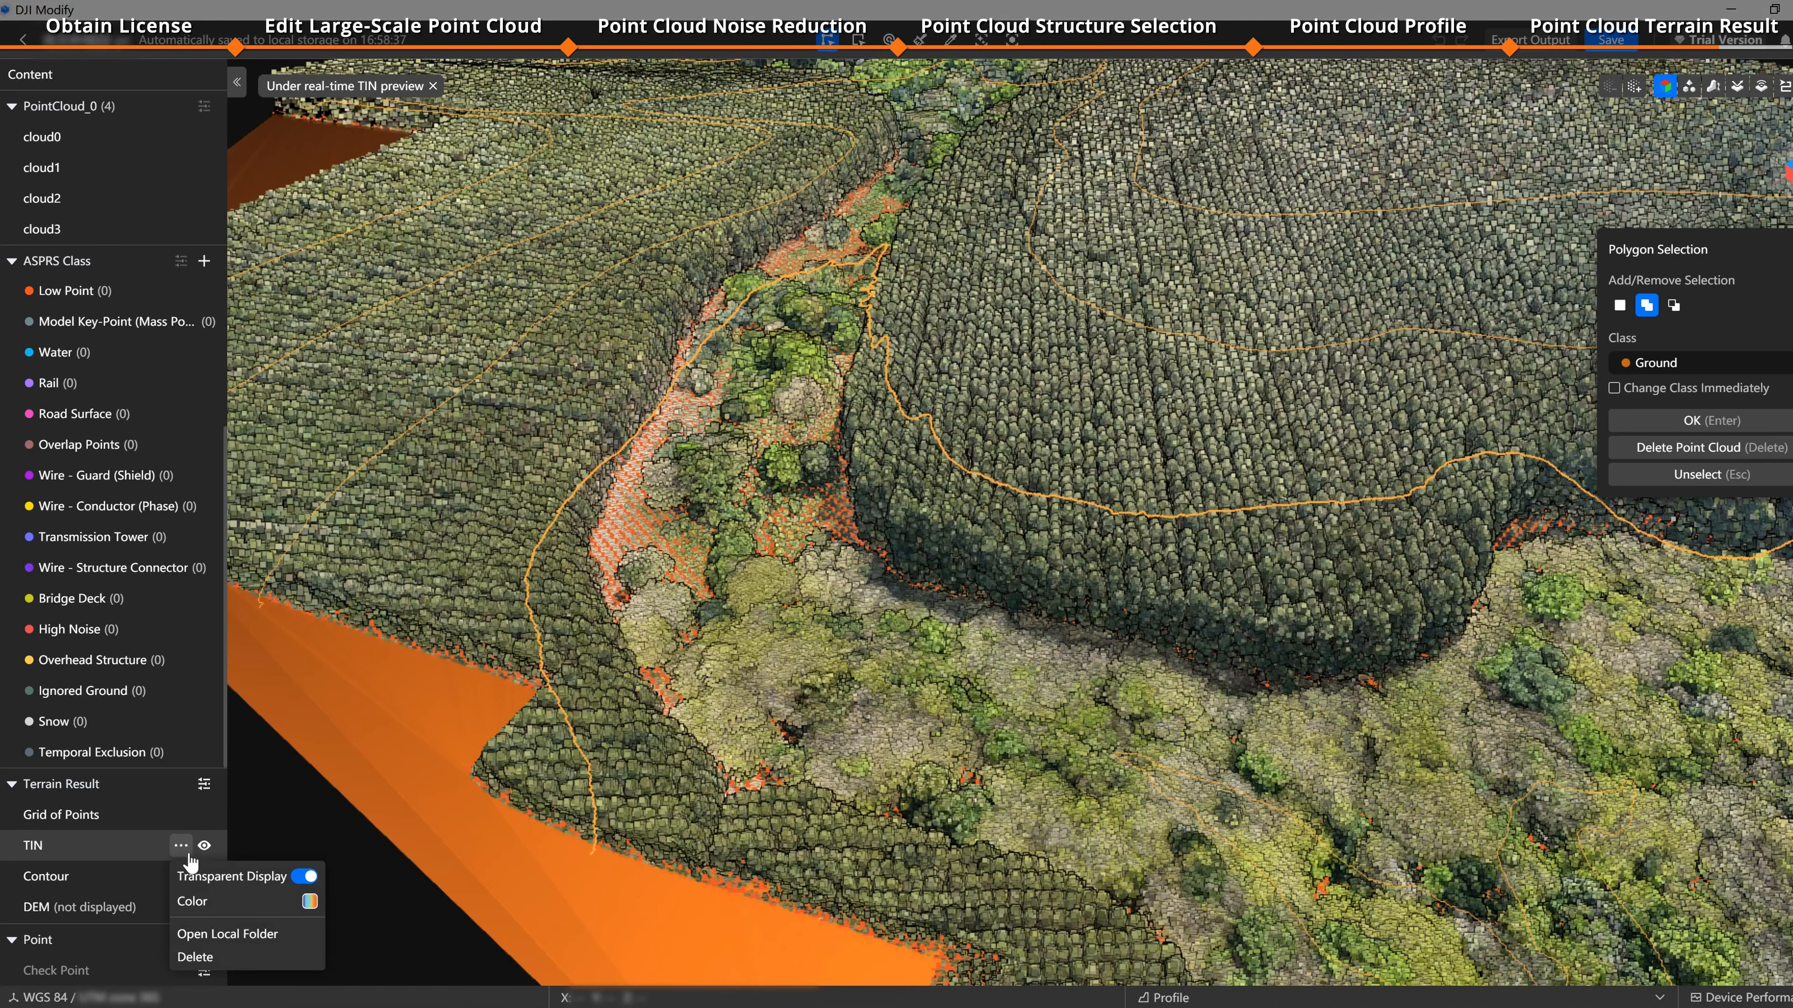
{"action": "left_click", "coordinate": [281, 902]}
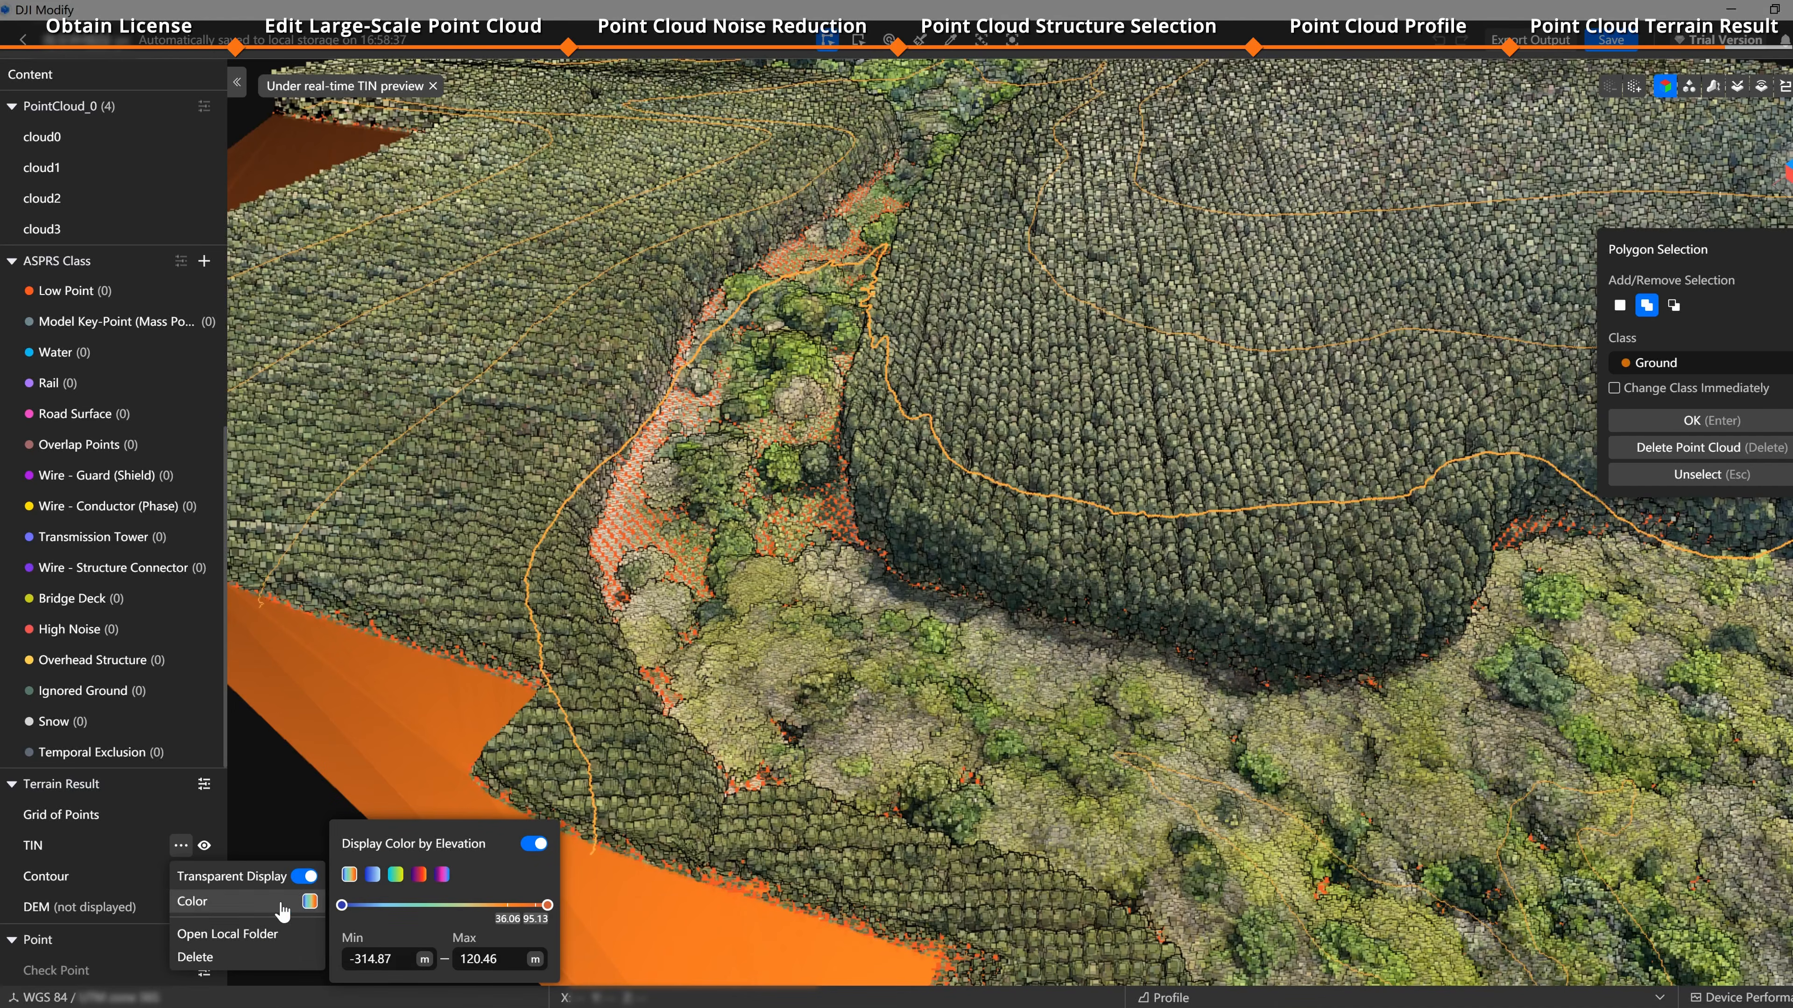
{"action": "left_click", "coordinate": [535, 844]}
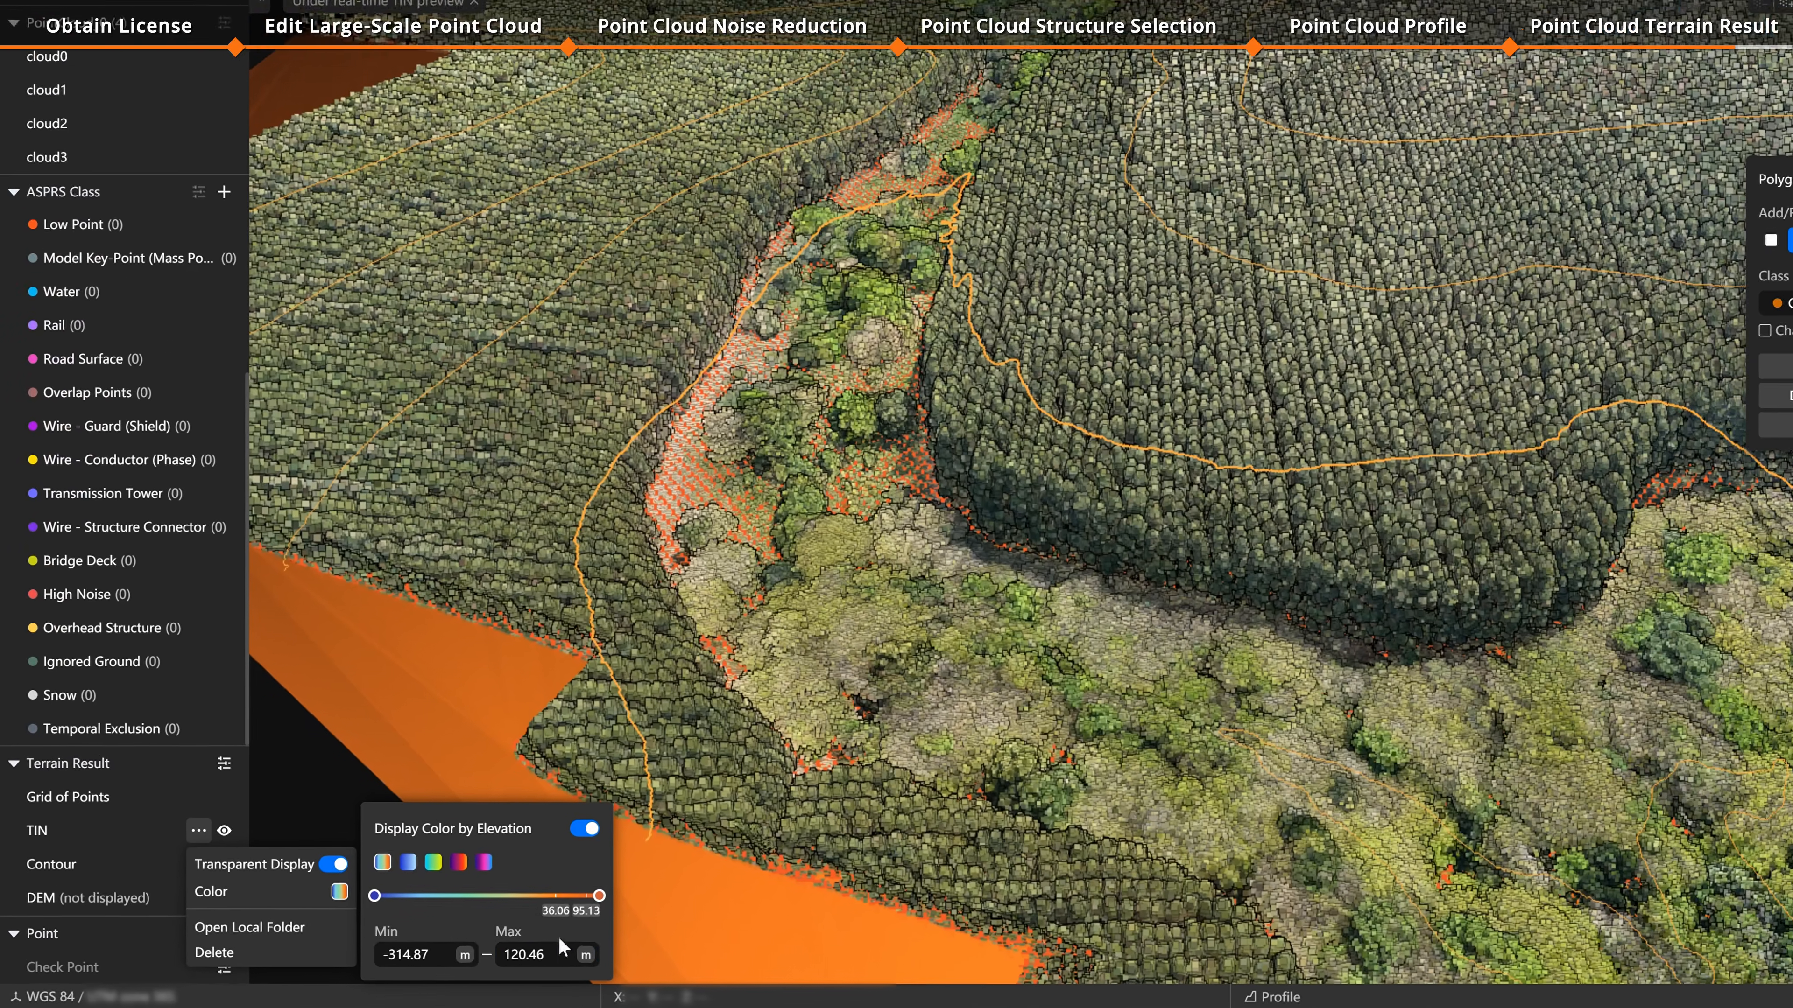
{"action": "left_click", "coordinate": [512, 960]}
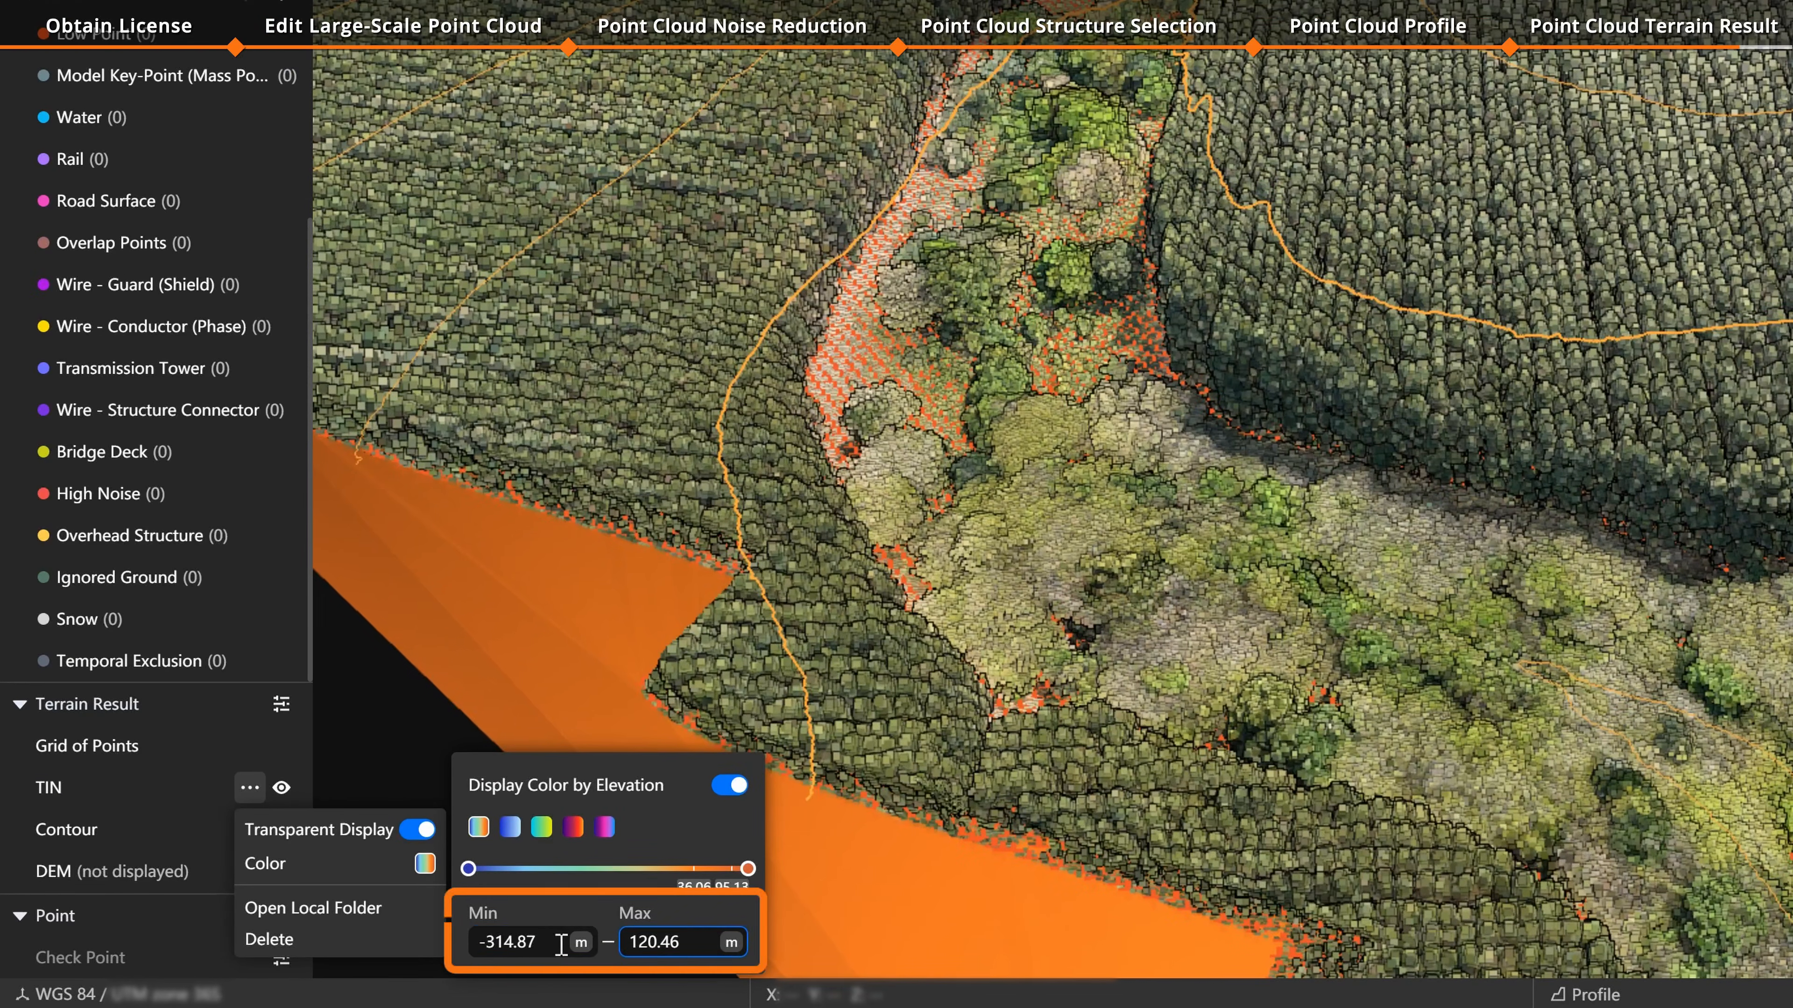
{"action": "left_click", "coordinate": [557, 944]}
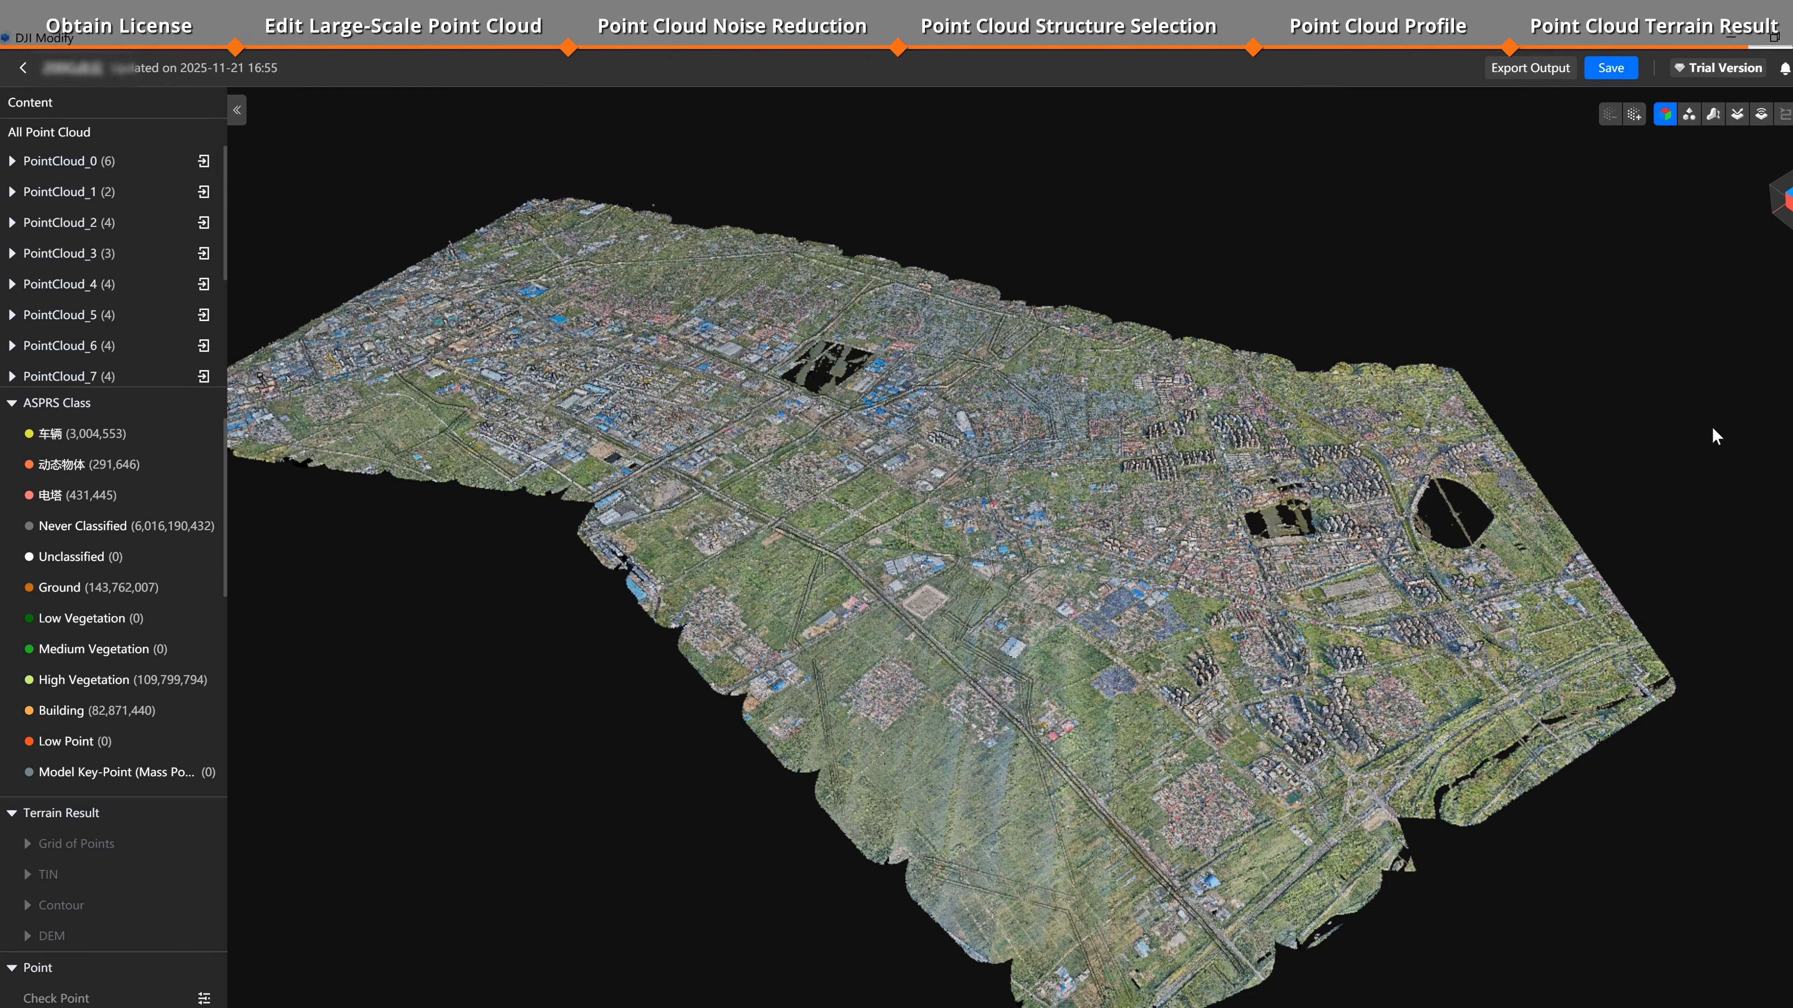
Step: Export all point clouds in LAS 1.2 format
{"action": "left_click", "coordinate": [1530, 69]}
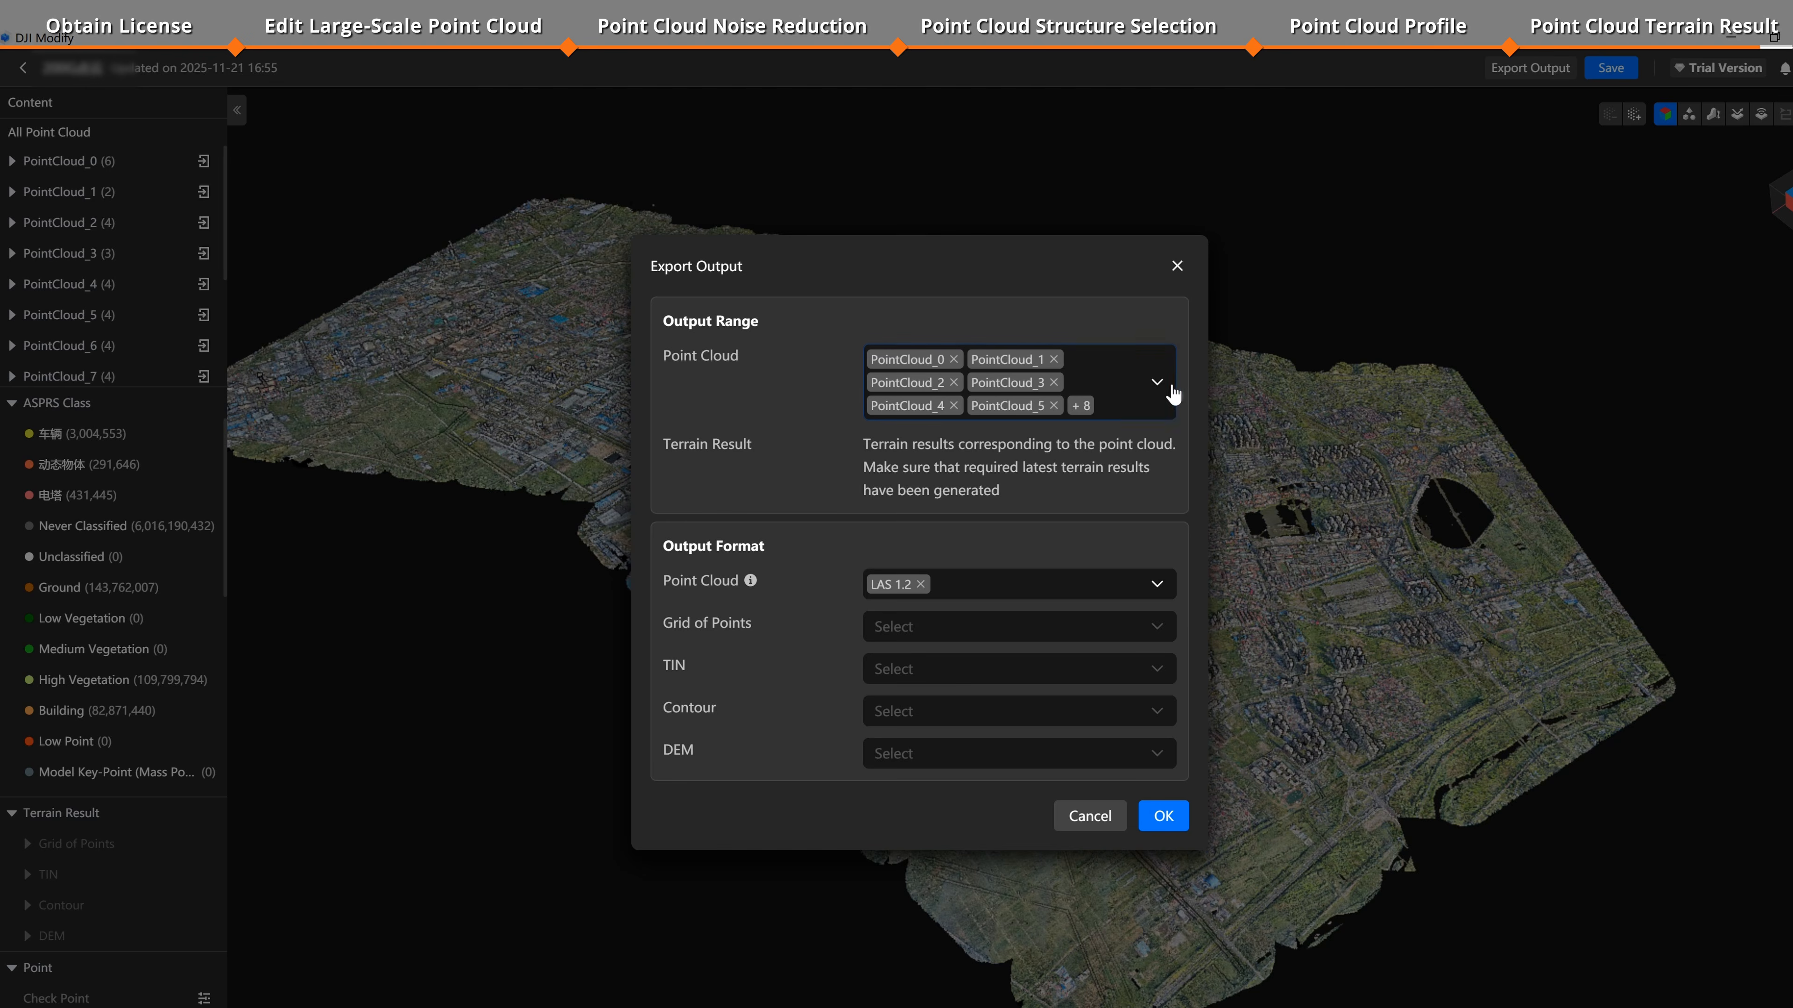
{"action": "left_click", "coordinate": [1157, 382]}
{"action": "scroll", "coordinate": [1113, 557], "scroll_direction": "down", "scroll_amount": 5}
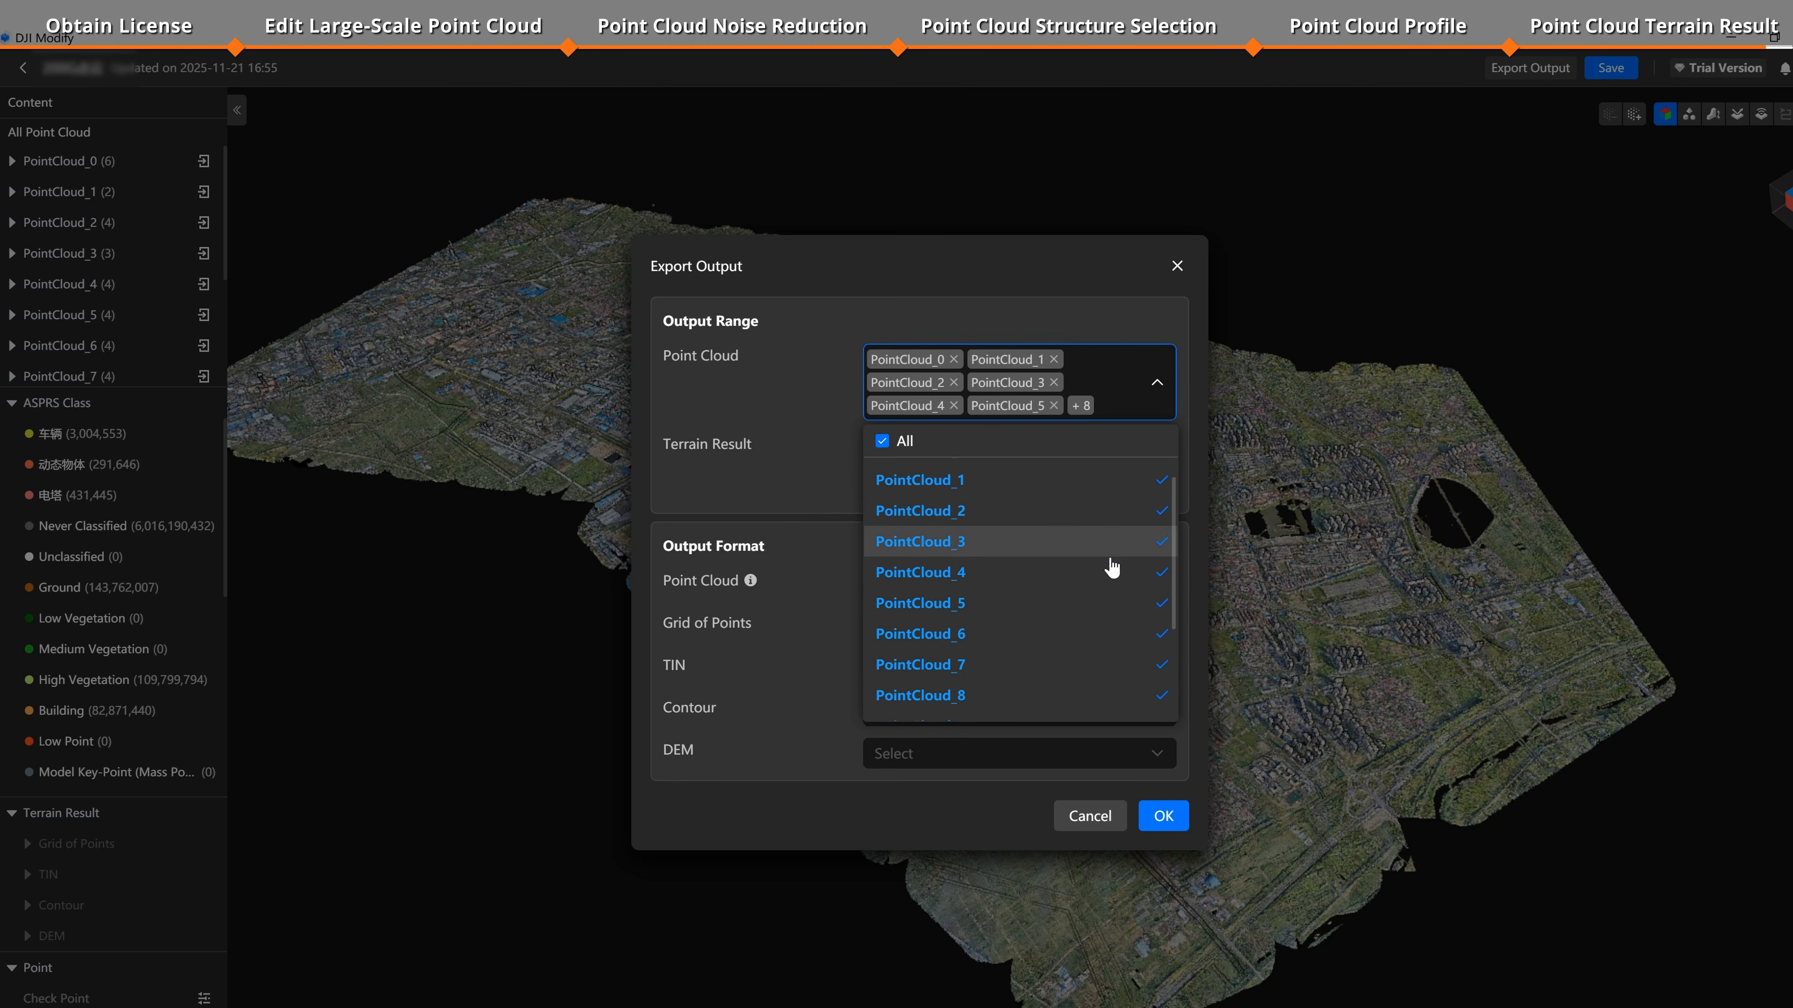
{"action": "left_click", "coordinate": [1163, 386]}
{"action": "left_click", "coordinate": [1154, 586]}
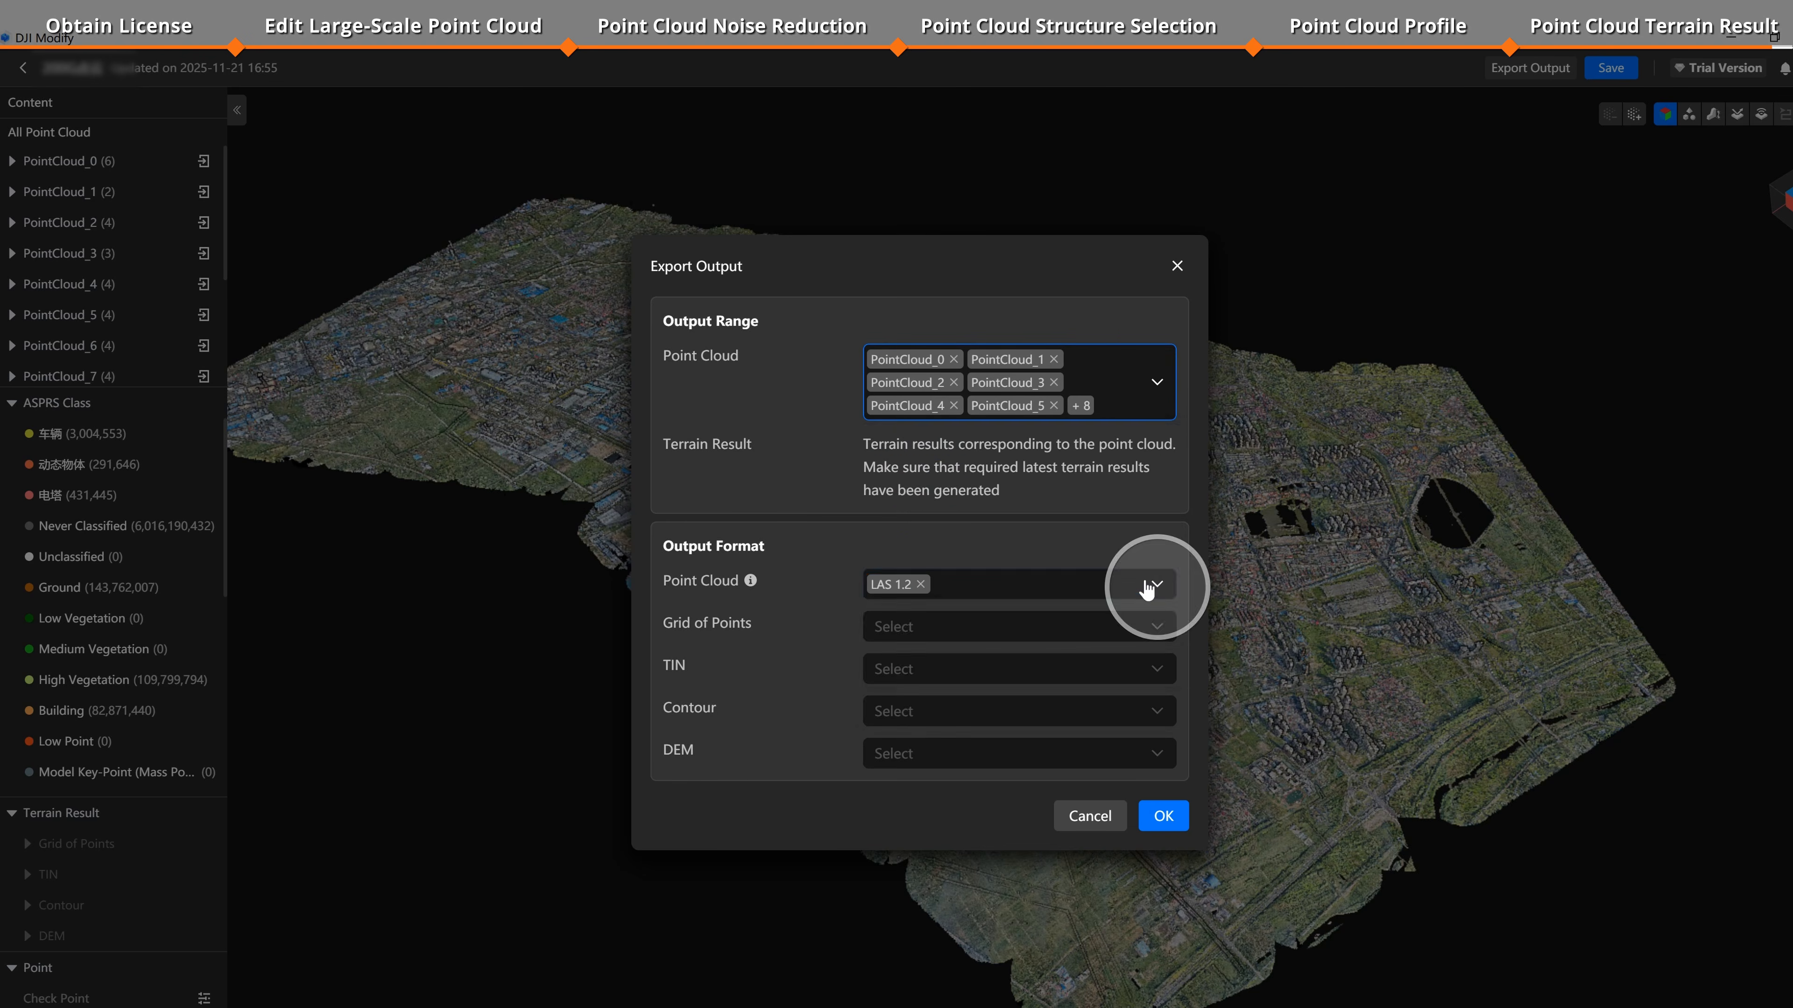
{"action": "left_click", "coordinate": [1175, 512]}
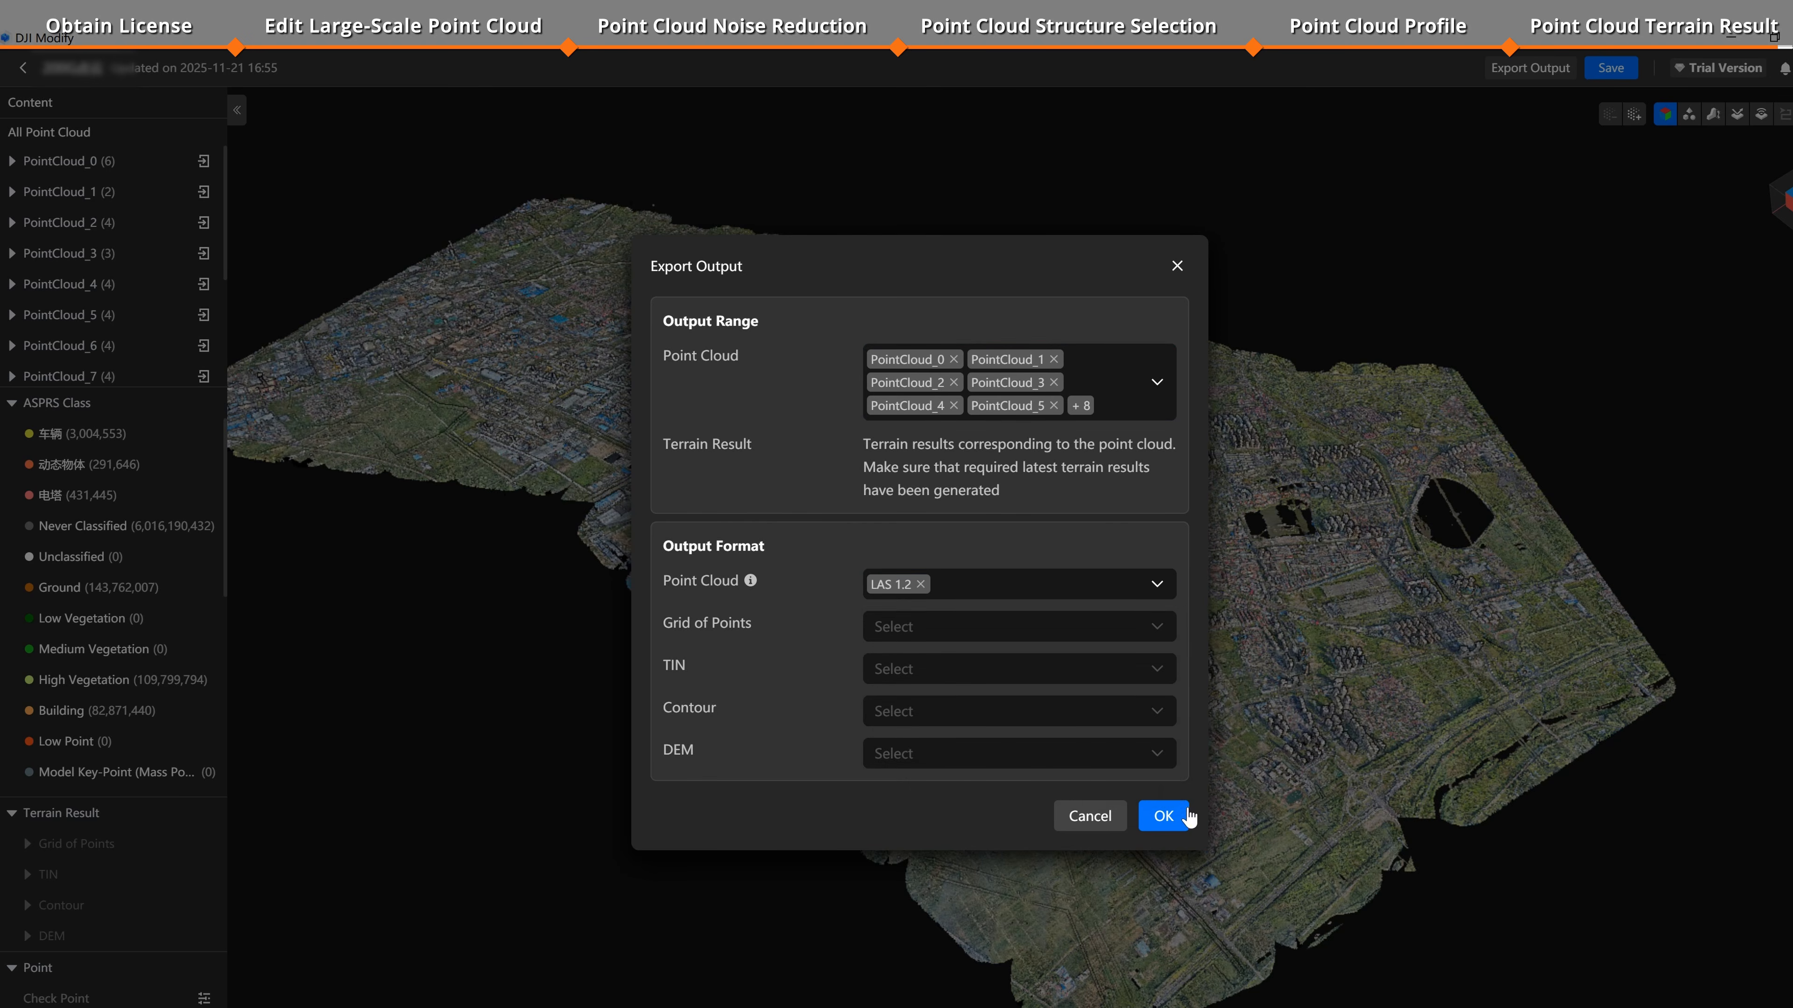
{"action": "left_click", "coordinate": [1188, 820]}
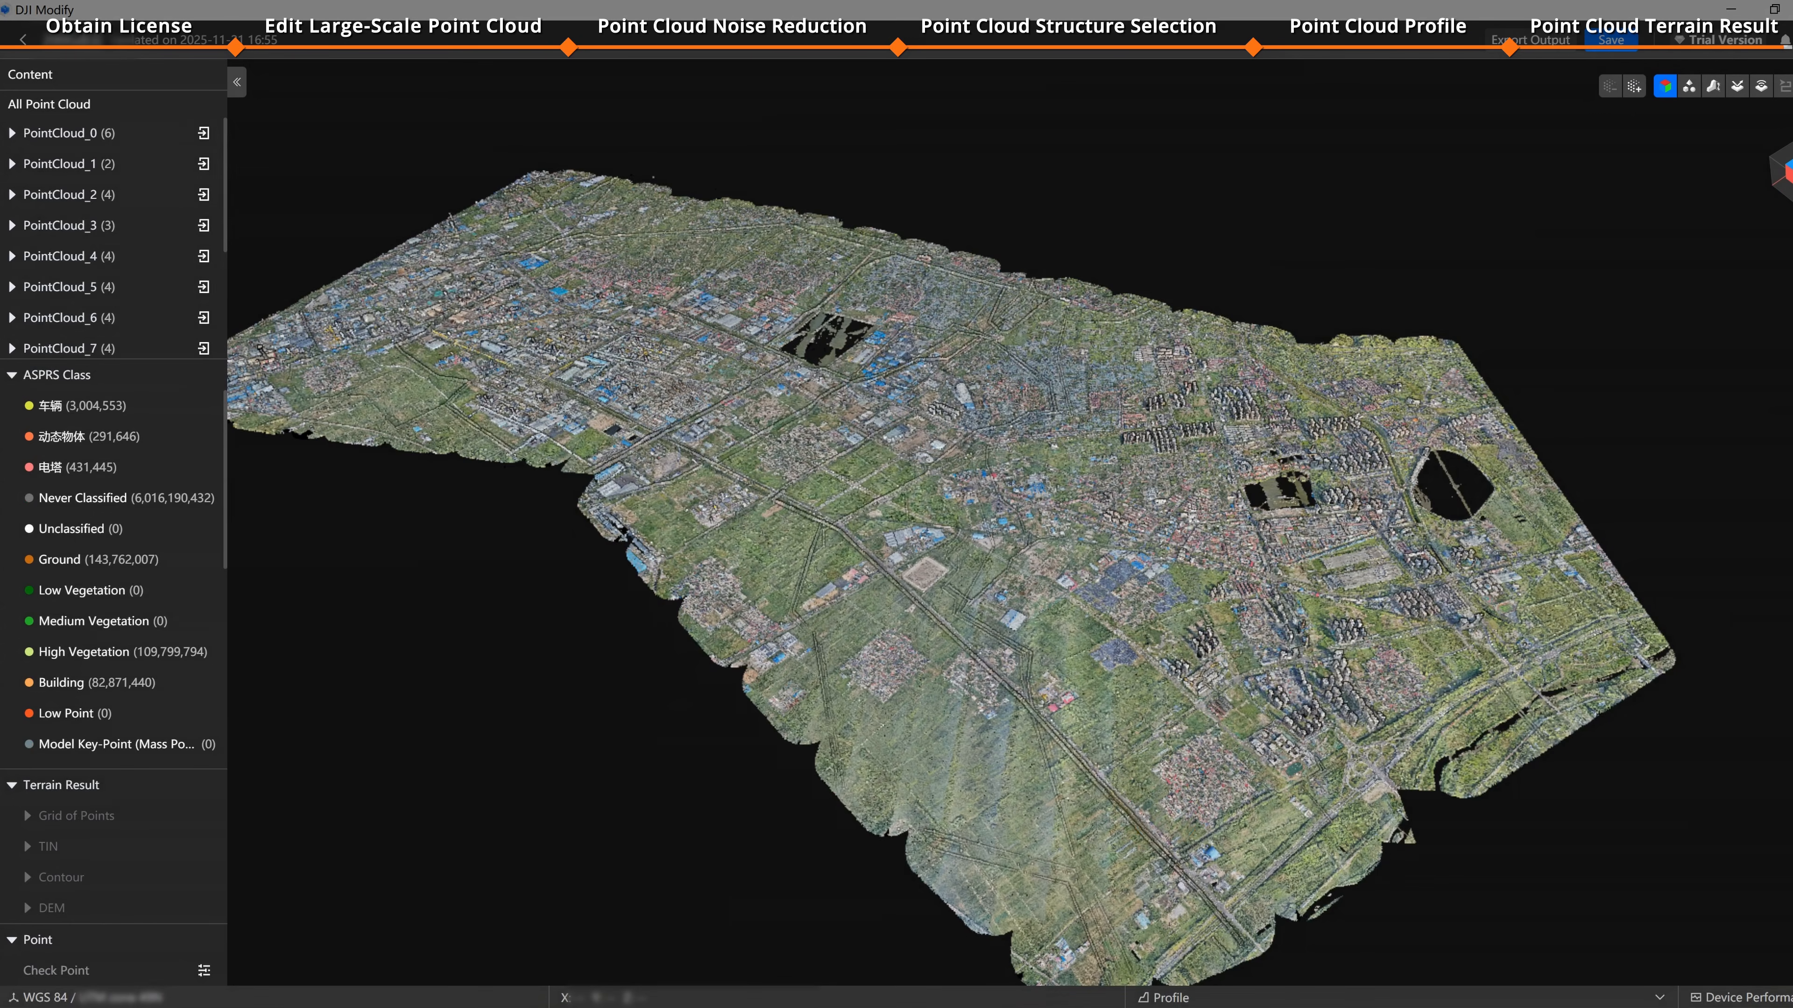